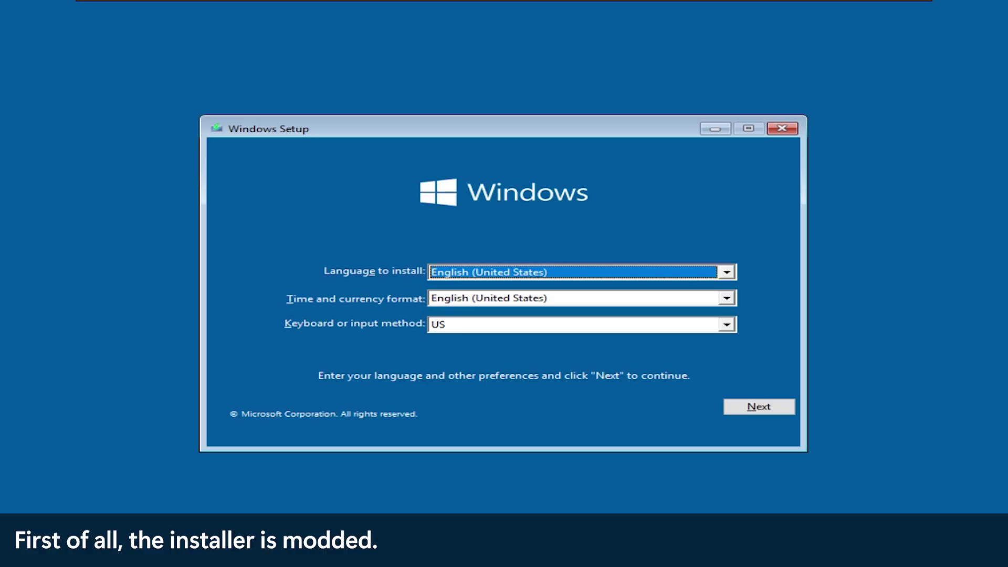
Set the time and currency format to Italian and start the Windows installation.
key("Tab")
key("i")
key("Tab")
key("Return")
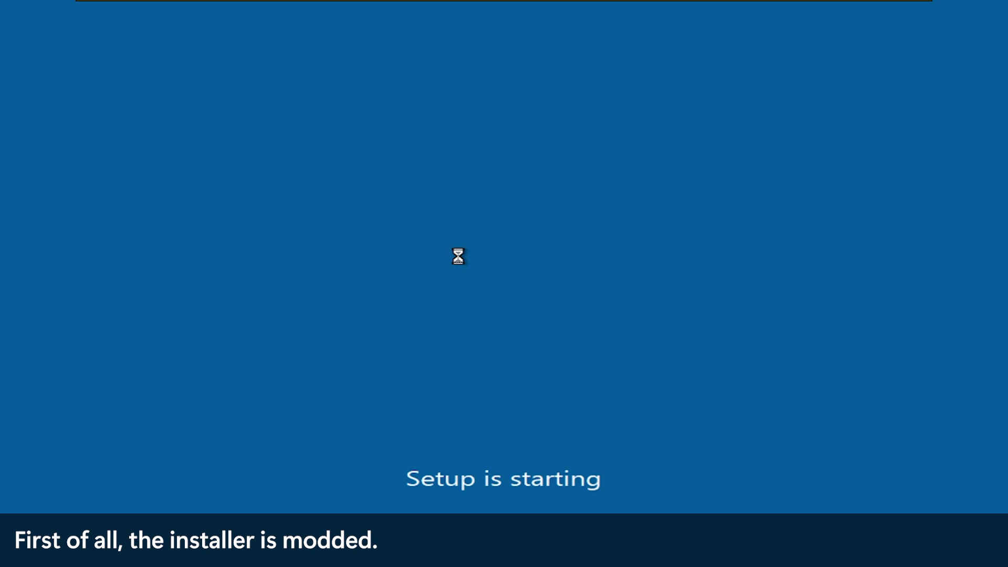
Open a command prompt while setup is starting and launch diskpart.
key("shift+F10")
type("diskpart")
key("Return")
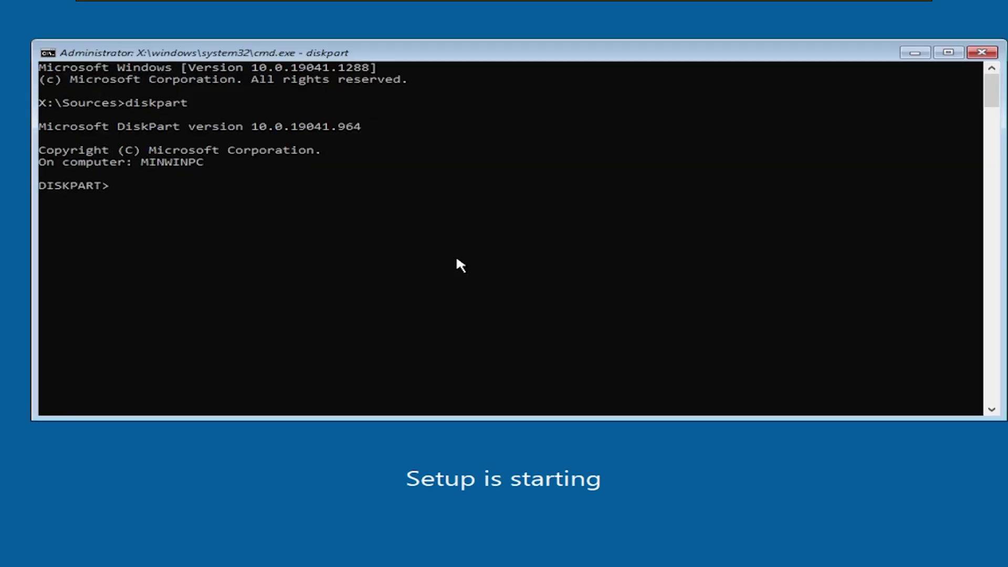
Select disk 0 in diskpart and wipe it with the clean command.
type("sel")
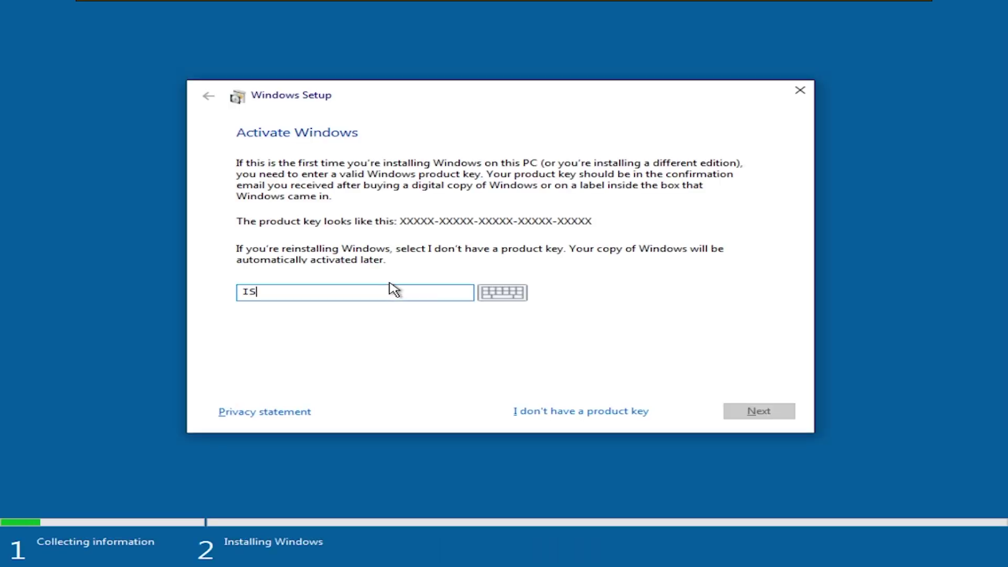
key("BackSpace")
key("BackSpace")
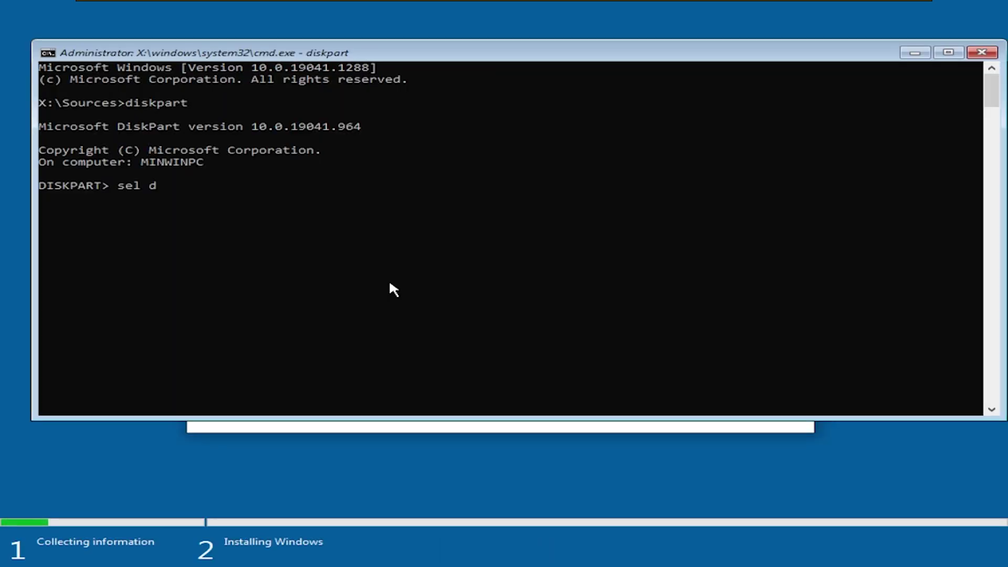
type("dis 0")
key("Return")
type("clean")
key("Return")
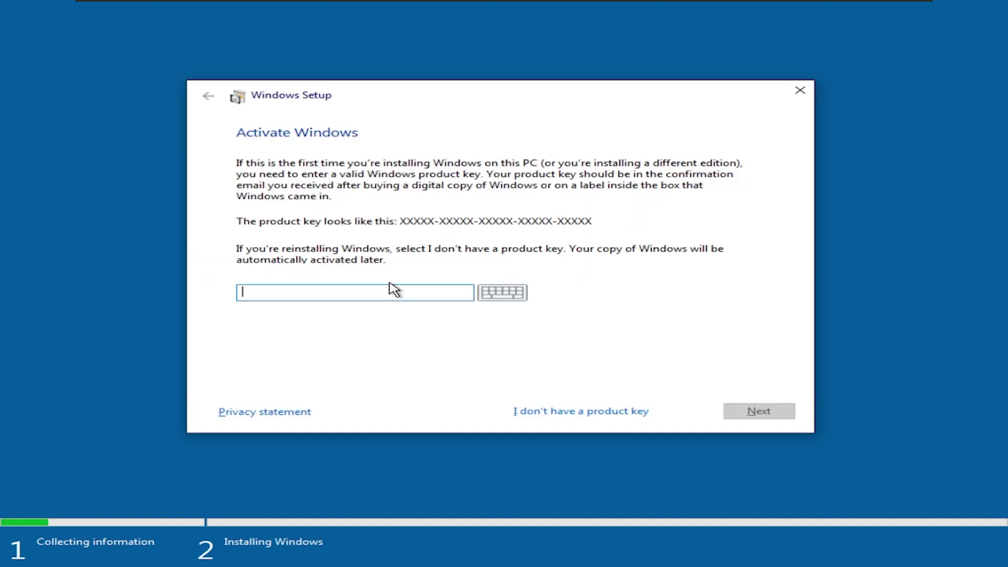
Continue the setup without a product key and accept the license terms.
left_click(597, 411)
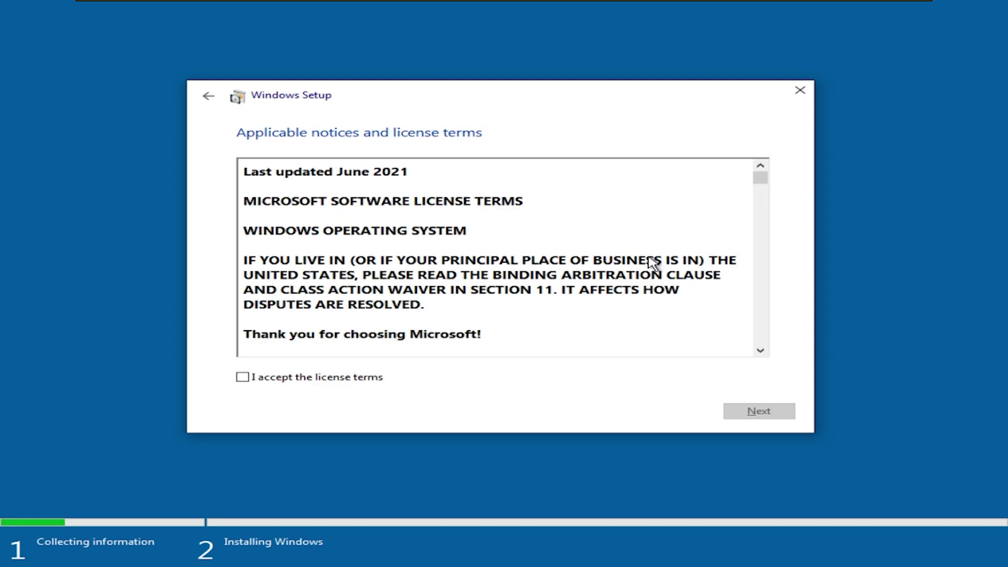
left_click(360, 383)
key("Return")
key("Return")
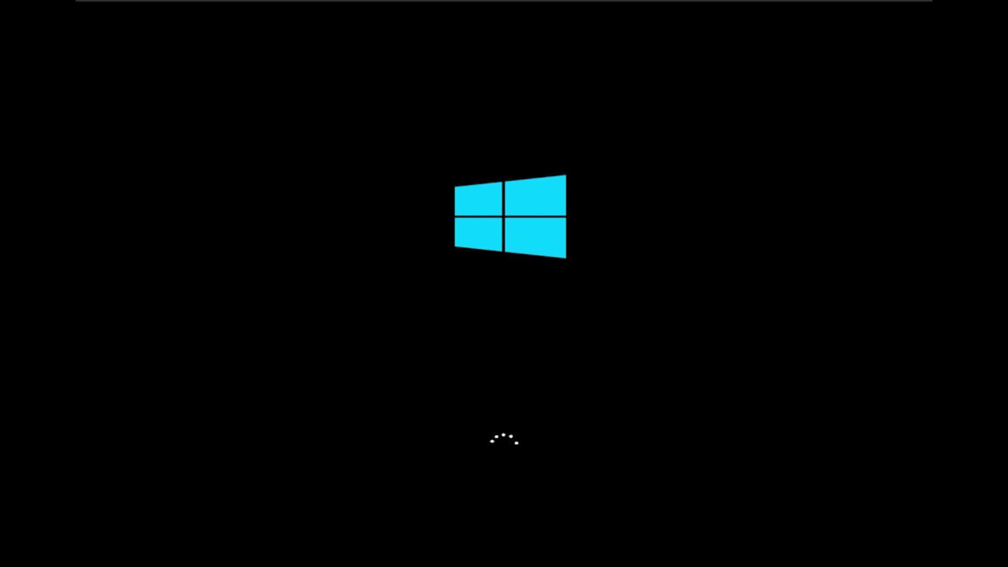
Open a command prompt during the first boot and run winver and explorer.
key("shift+F10")
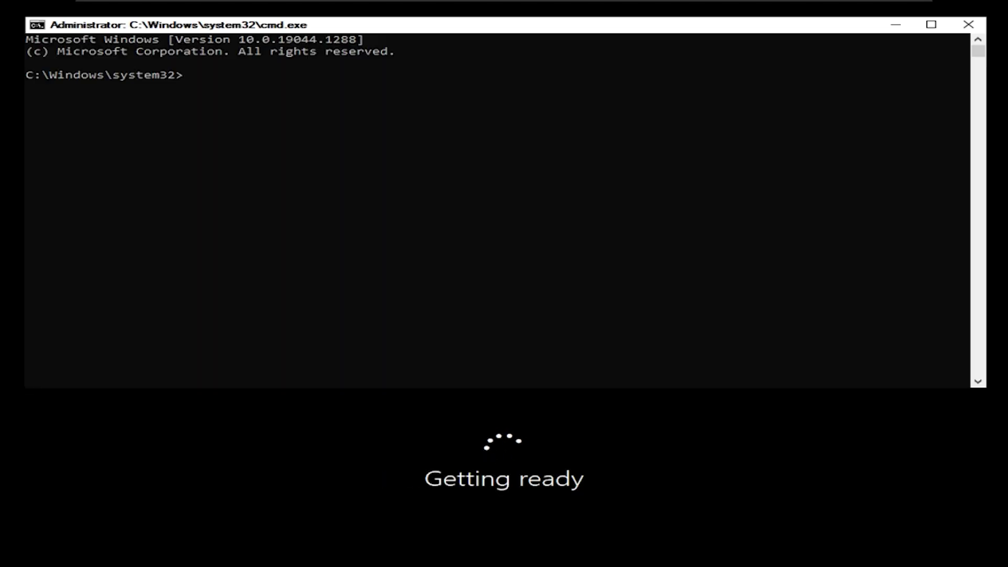
type("winver")
key("Return")
type("explorer")
key("Return")
Change to the oobe folder in the command prompt and run windeploy.
type("cd oobe")
key("Return")
type("windeploy")
key("Return")
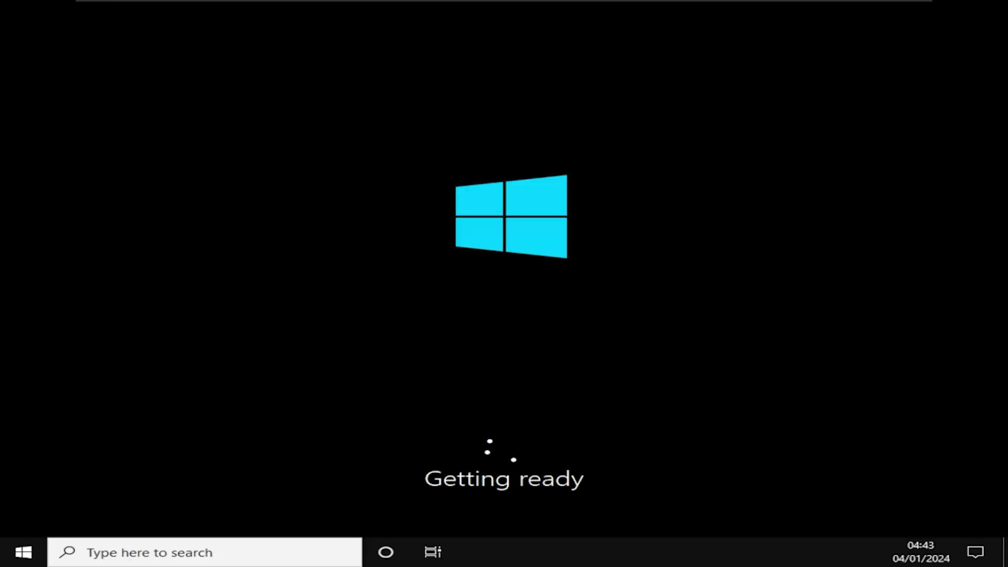
right_click(702, 550)
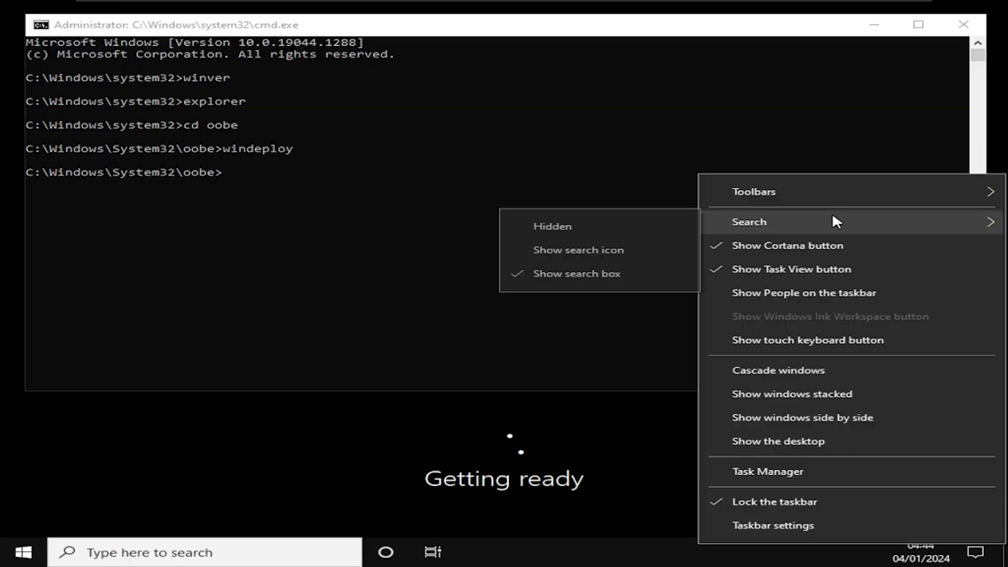
left_click(436, 344)
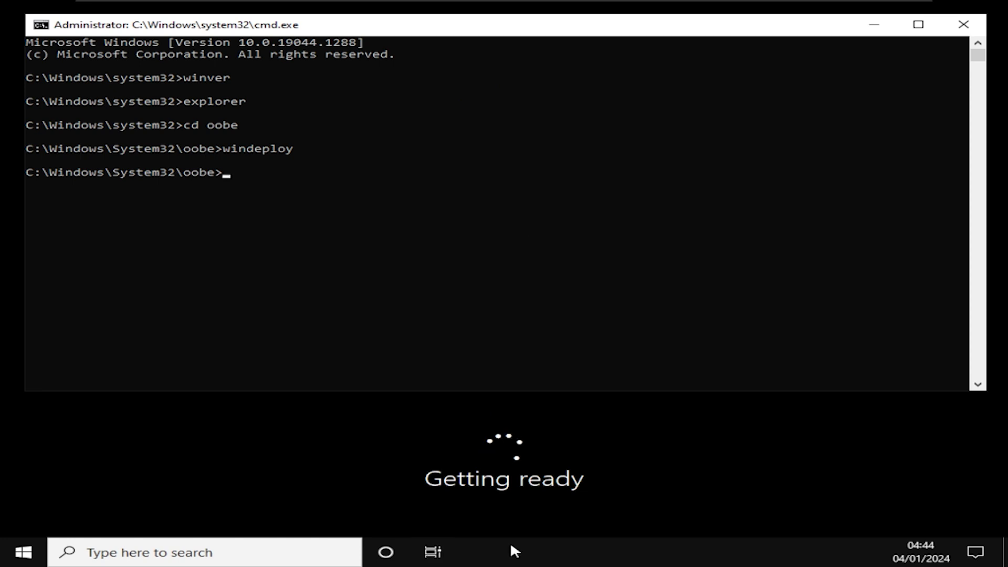
right_click(560, 545)
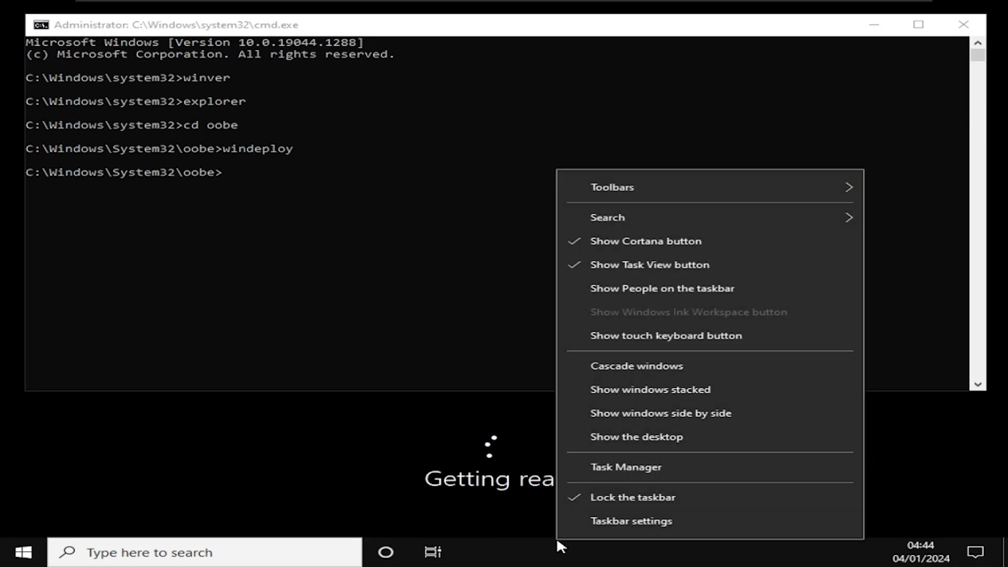
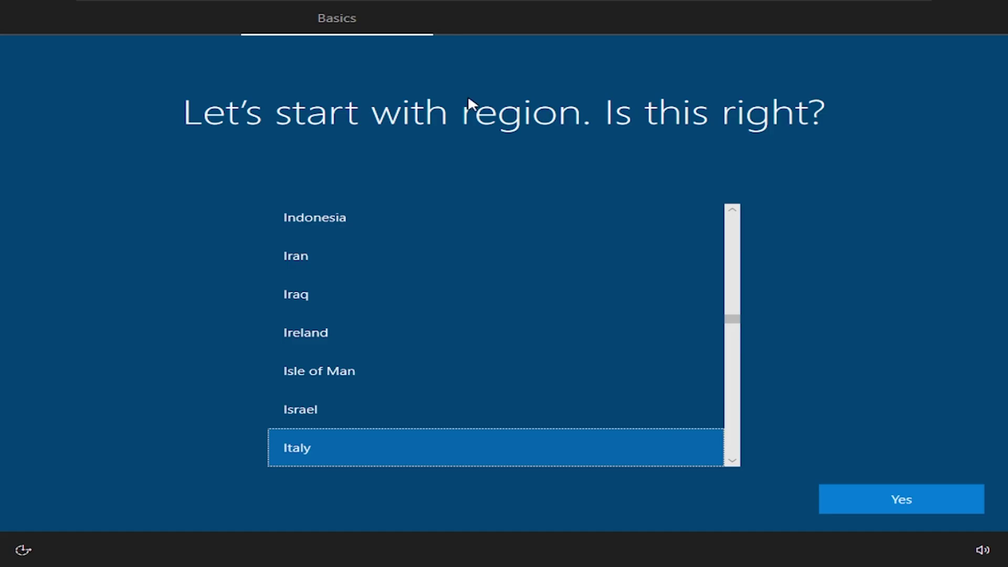
Confirm Italy as the region and Italian as the keyboard layout.
left_click(871, 503)
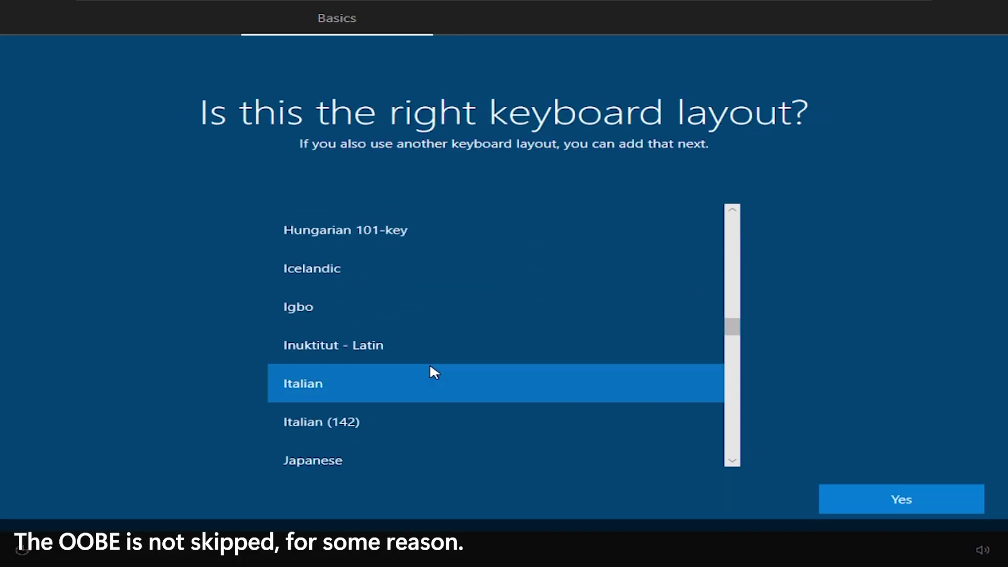
key("Return")
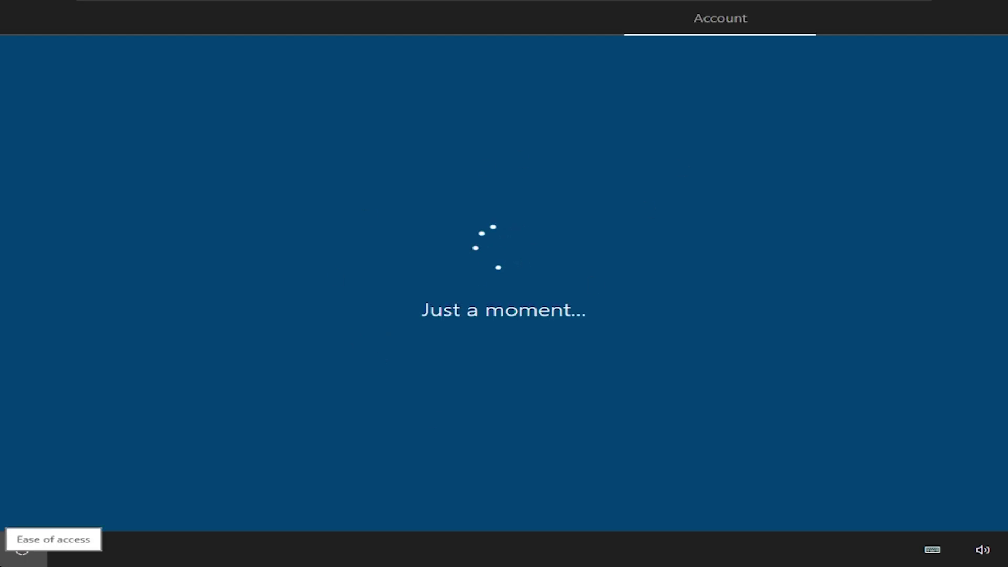
Enter the user name for the new account and continue the account setup.
left_click(155, 497)
type("X")
key("Return")
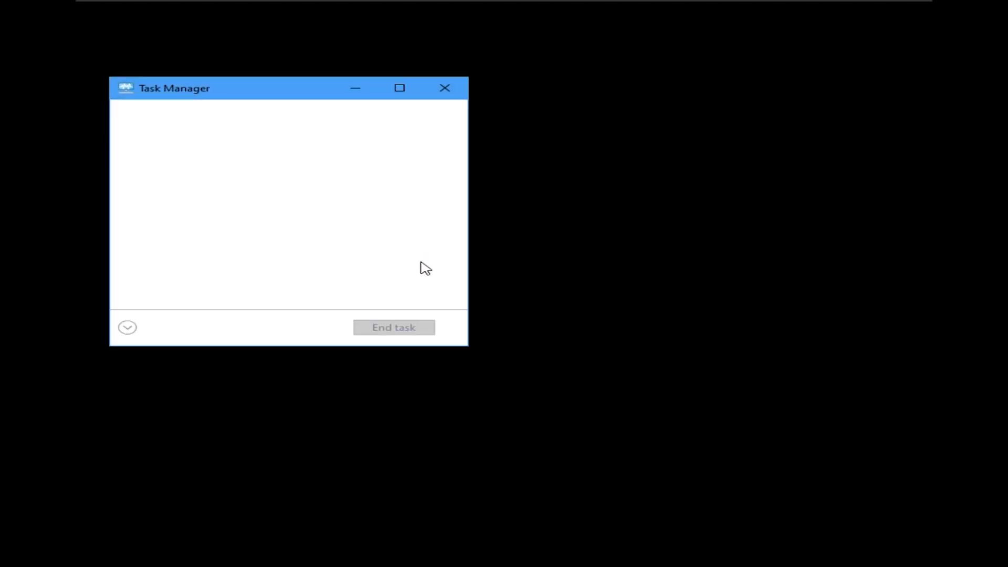
Expand Task Manager to its detailed view and check the running processes.
left_click(127, 327)
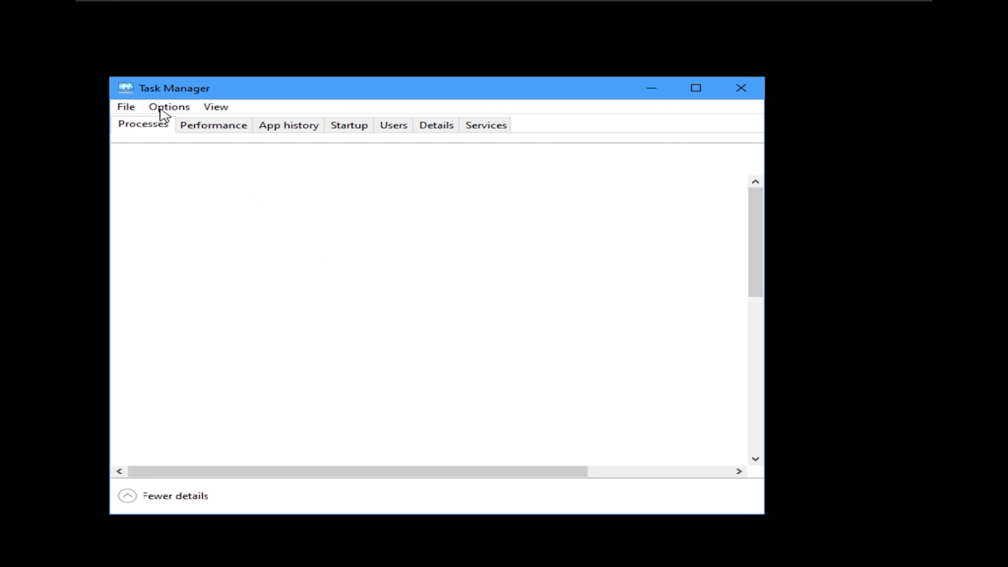
left_click(126, 107)
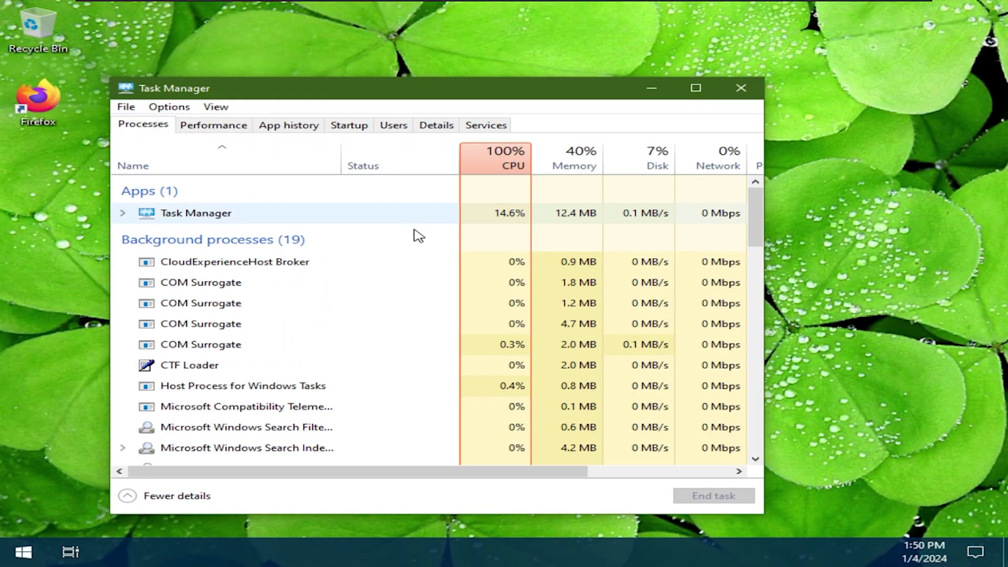
left_click(417, 307)
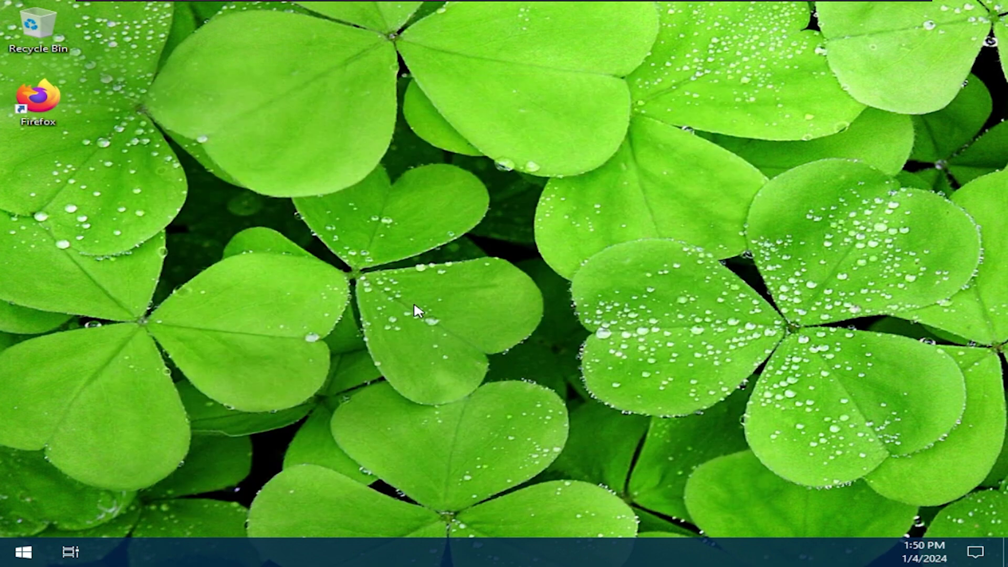
key("super+r")
left_click_drag(246, 391, 407, 456)
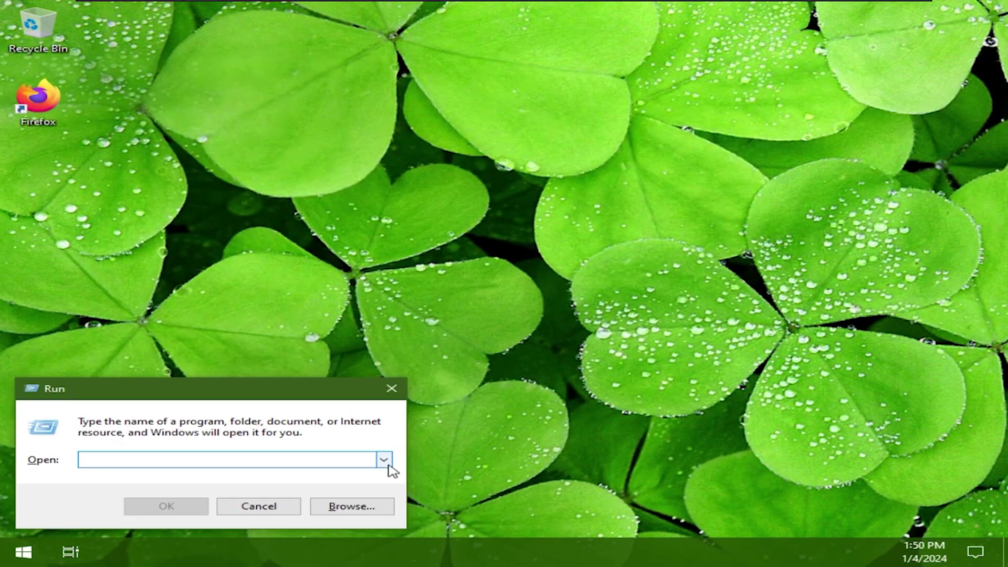
key("Escape")
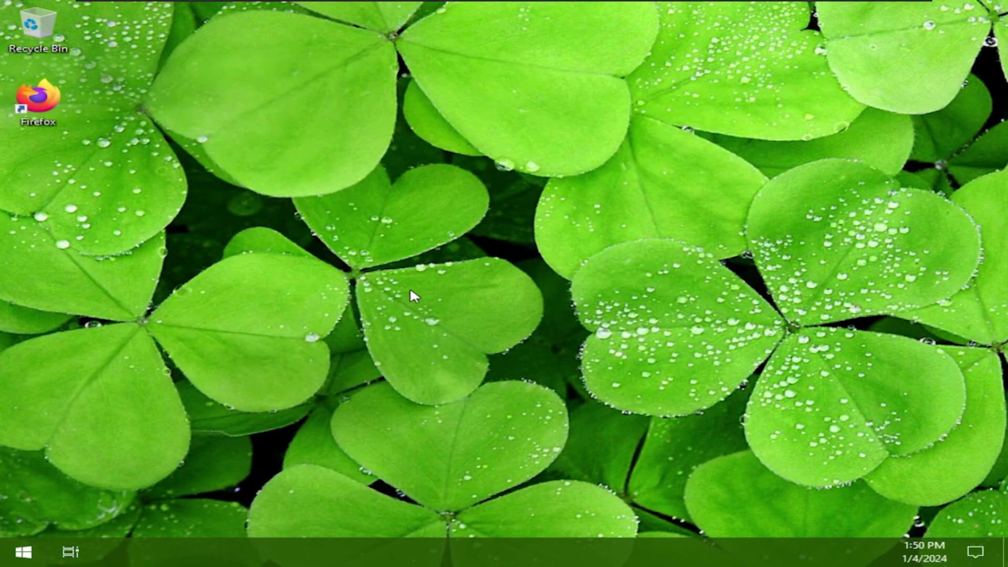
right_click(411, 288)
left_click(351, 290)
left_click_drag(364, 301, 137, 60)
Look through the app list in the Start menu.
key("super")
scroll(214, 239, "down", 3)
scroll(215, 243, "up", 4)
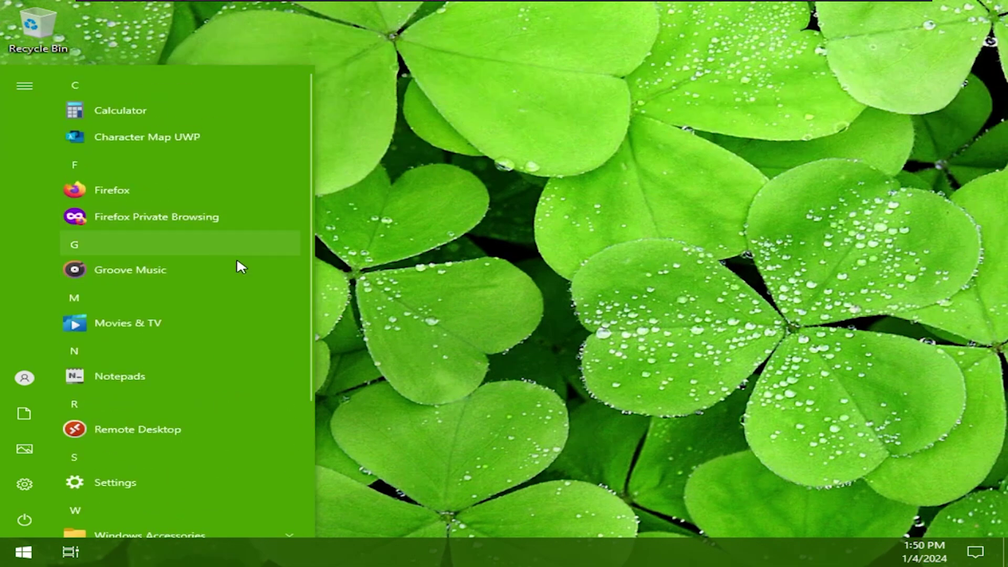
key("Escape")
Start the VMware Tools reinstallation for the virtual machine from VMware Workstation.
mouse_move(172, 14)
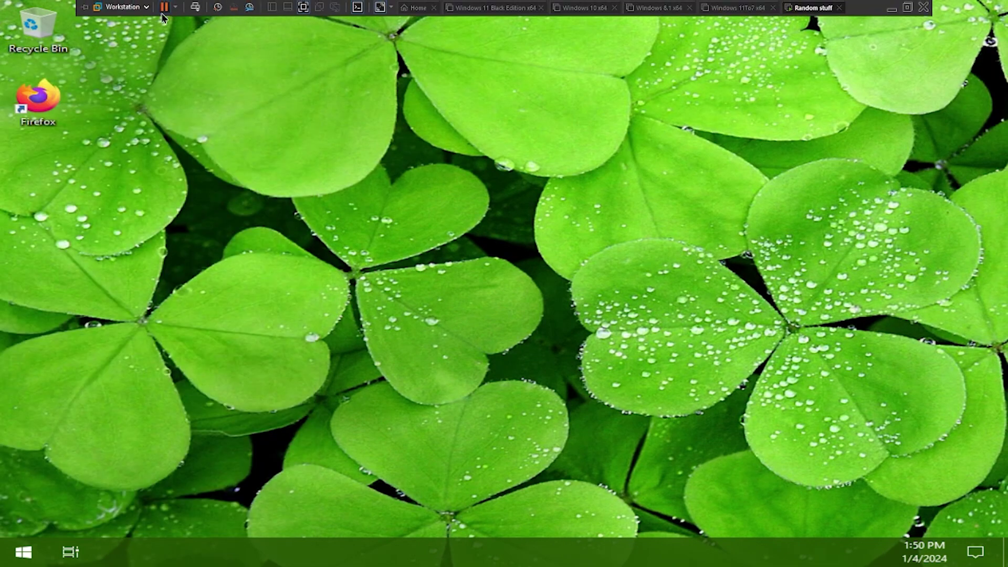
left_click(128, 7)
mouse_move(145, 52)
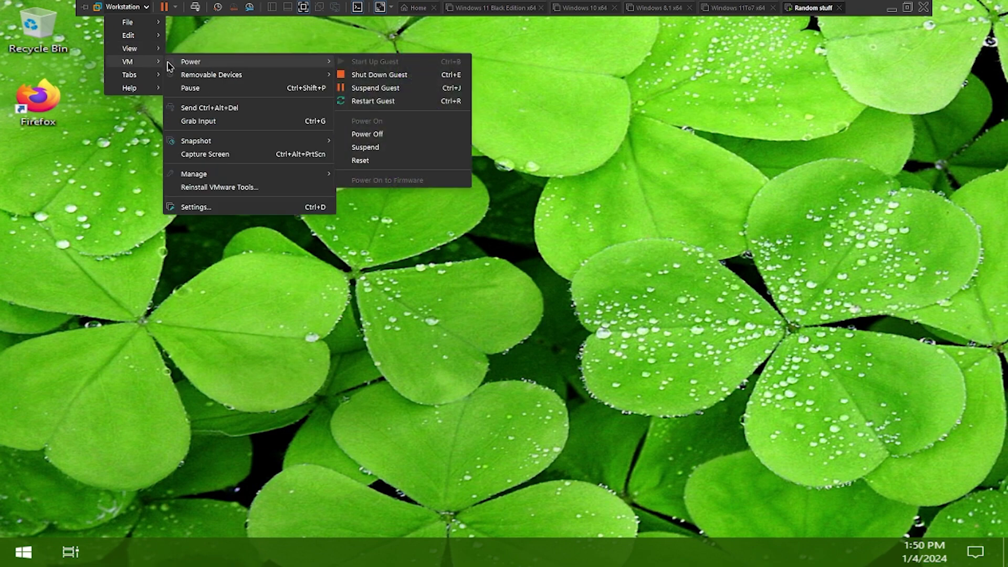
left_click(243, 188)
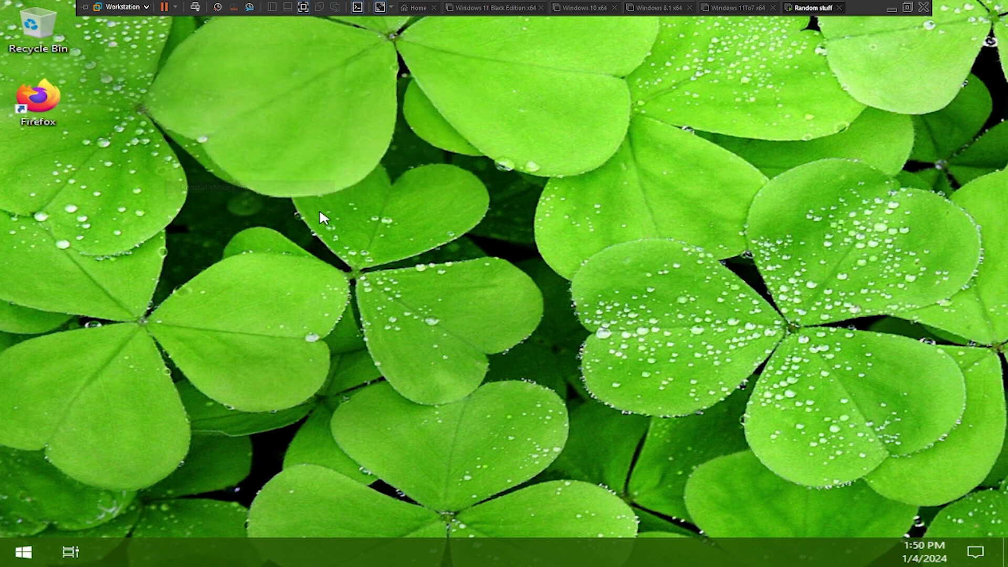
Run D:\setup64 and allow the VMware installation launcher to make changes to the device.
key("super+r")
type("D:")
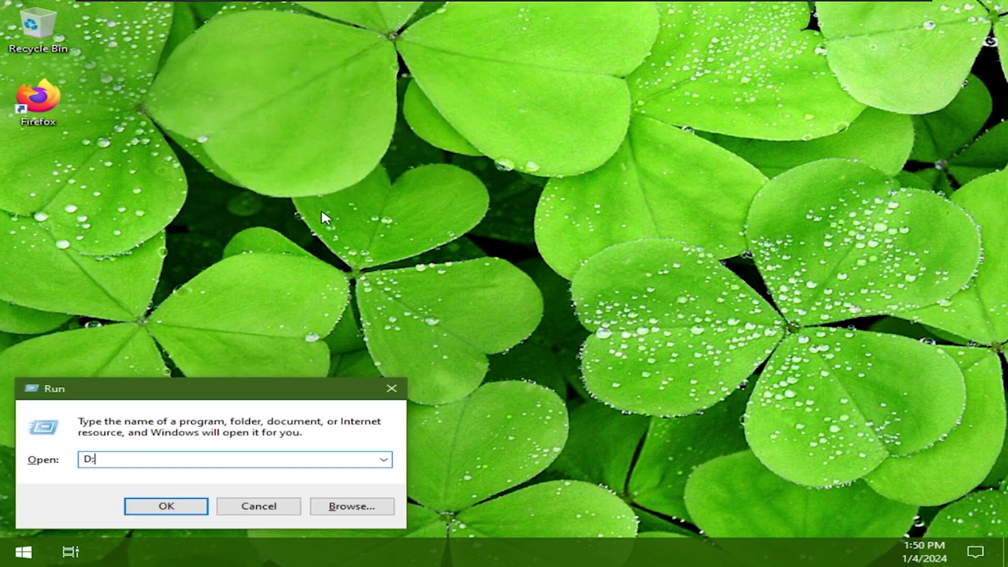
type("\\setup.exe")
key("Return")
key("super+Tab")
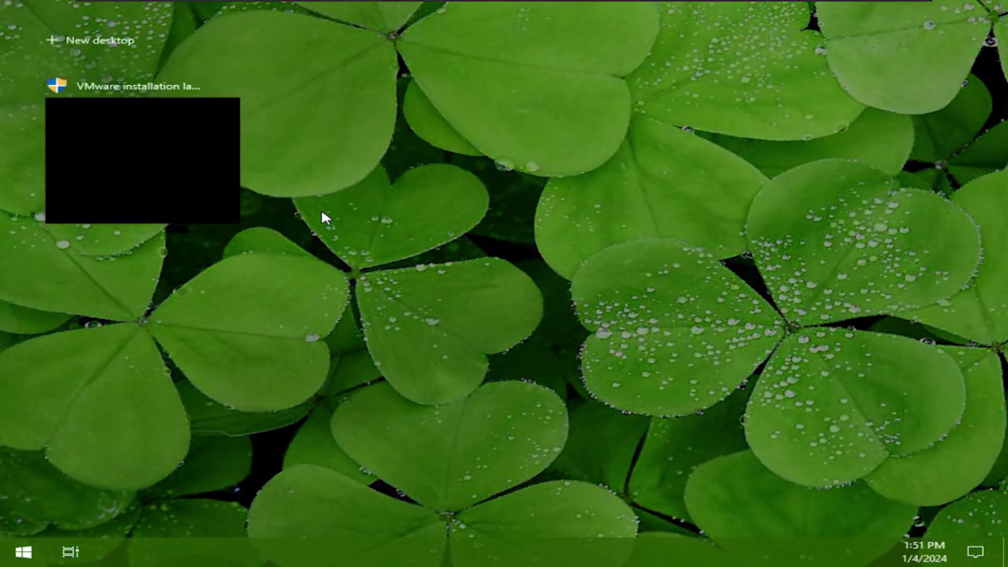
left_click(186, 130)
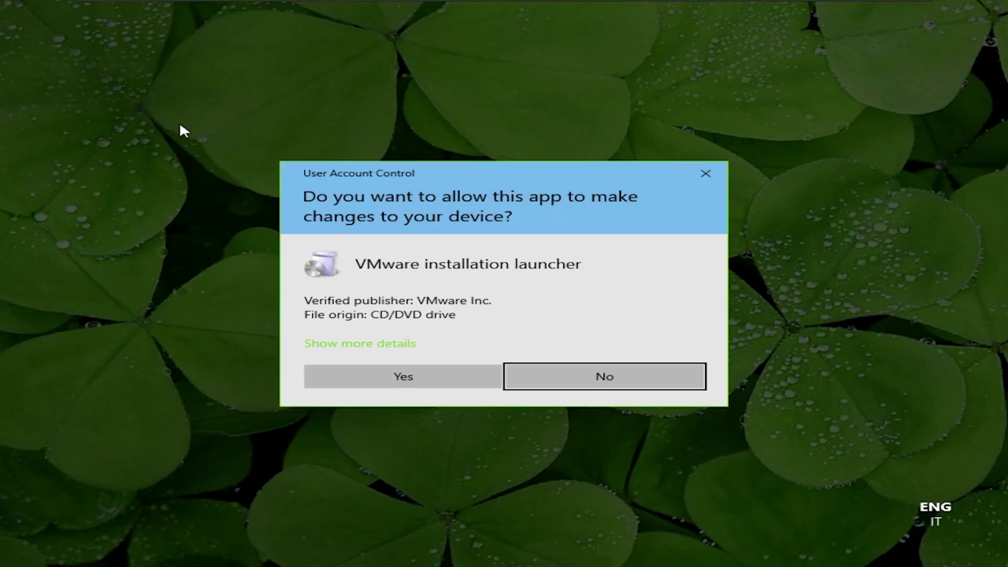
left_click(394, 382)
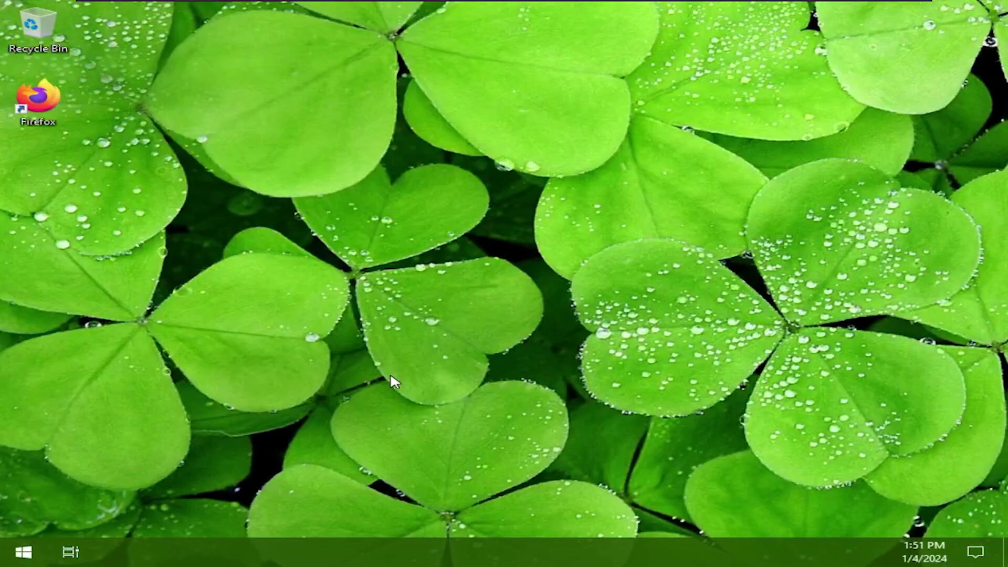
Browse the installed apps in the Start menu while VMware Tools prepares for installation.
key("super")
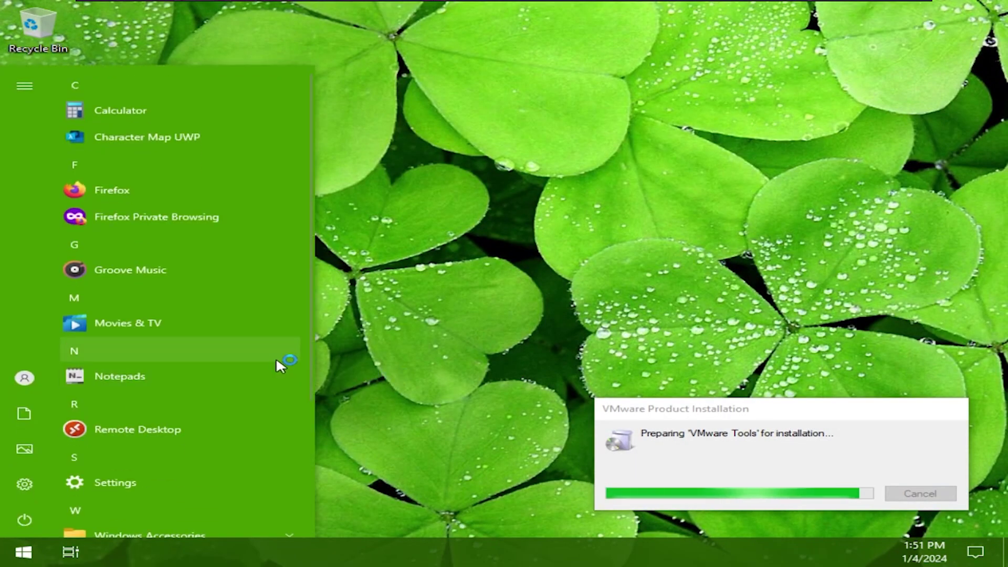
scroll(270, 358, "down", 2)
scroll(270, 358, "down", 1)
scroll(270, 358, "up", 3)
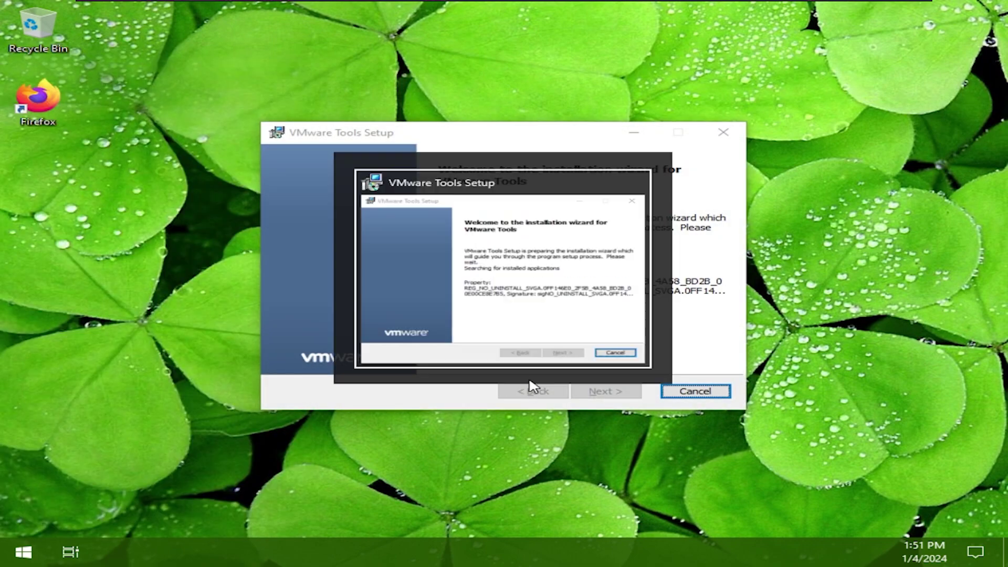
Start the VMware Tools installation through its wizard and allow the PC to be discoverable on the network.
left_click(618, 390)
left_click(618, 391)
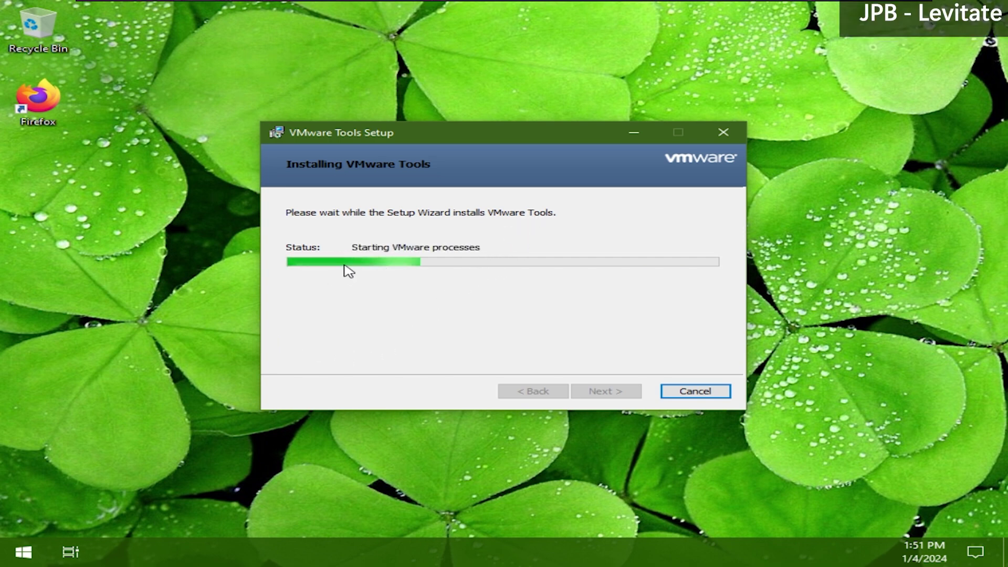
key("super+r")
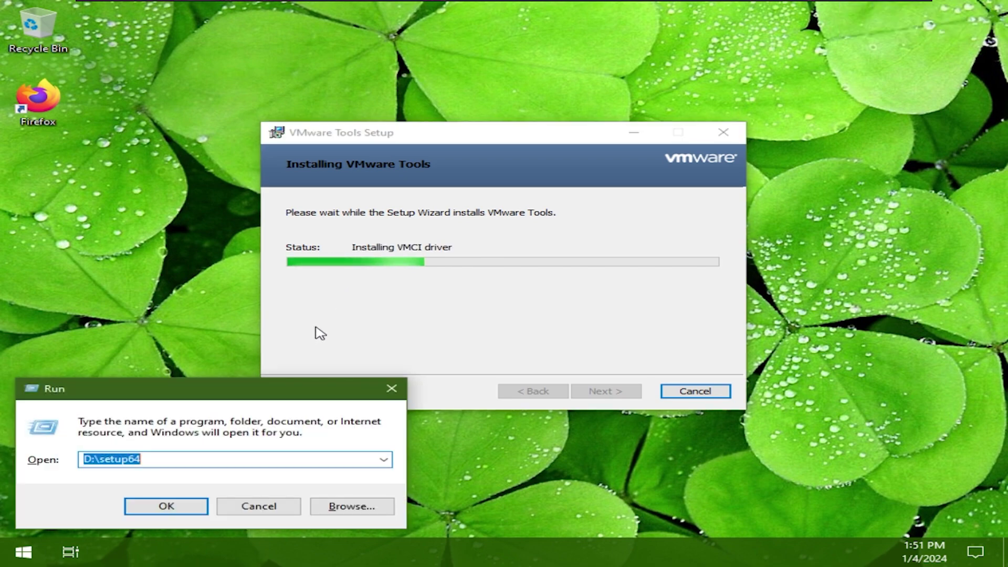
key("Escape")
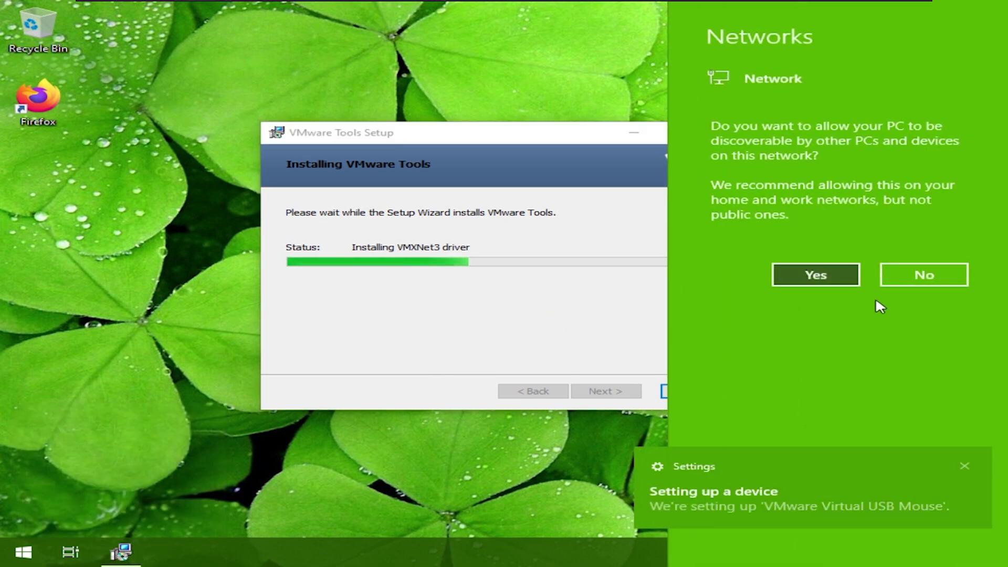
left_click(830, 269)
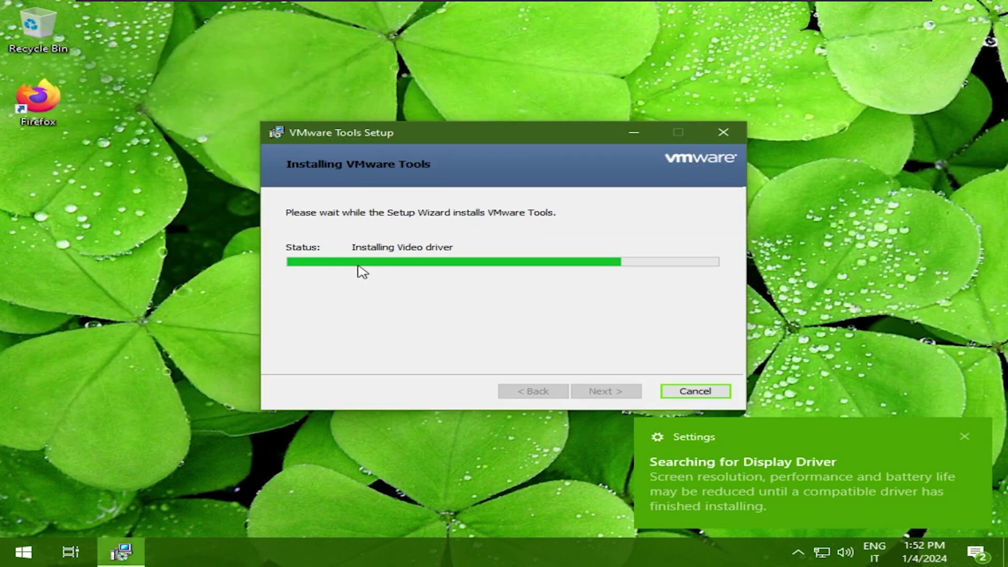
left_click_drag(662, 456, 846, 450)
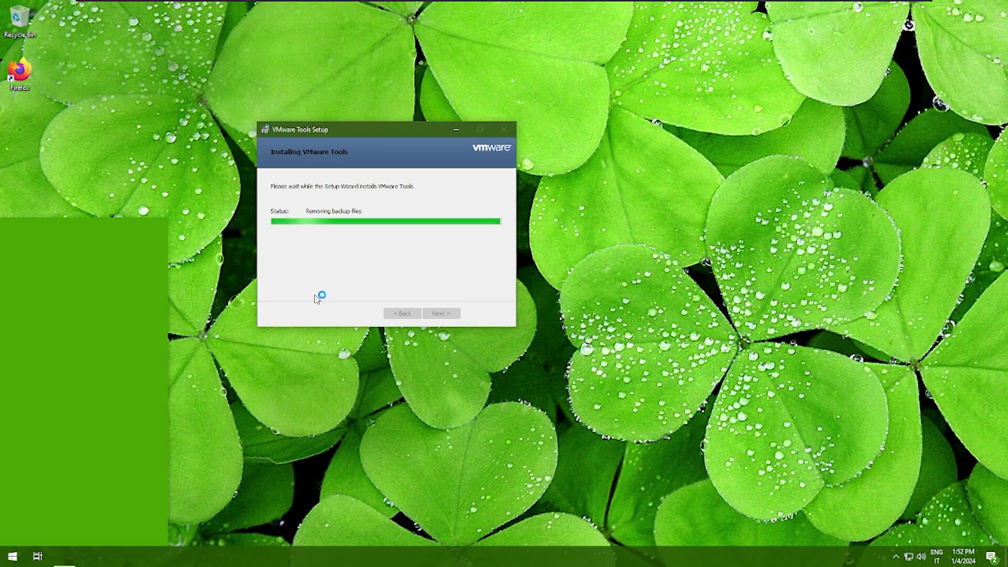
key("super+r")
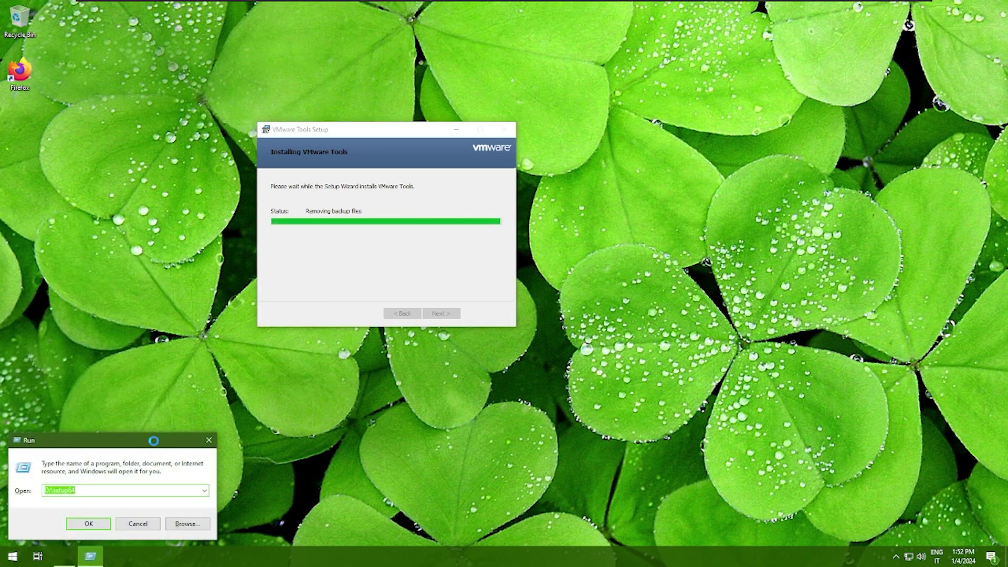
left_click_drag(150, 449, 323, 504)
key("Escape")
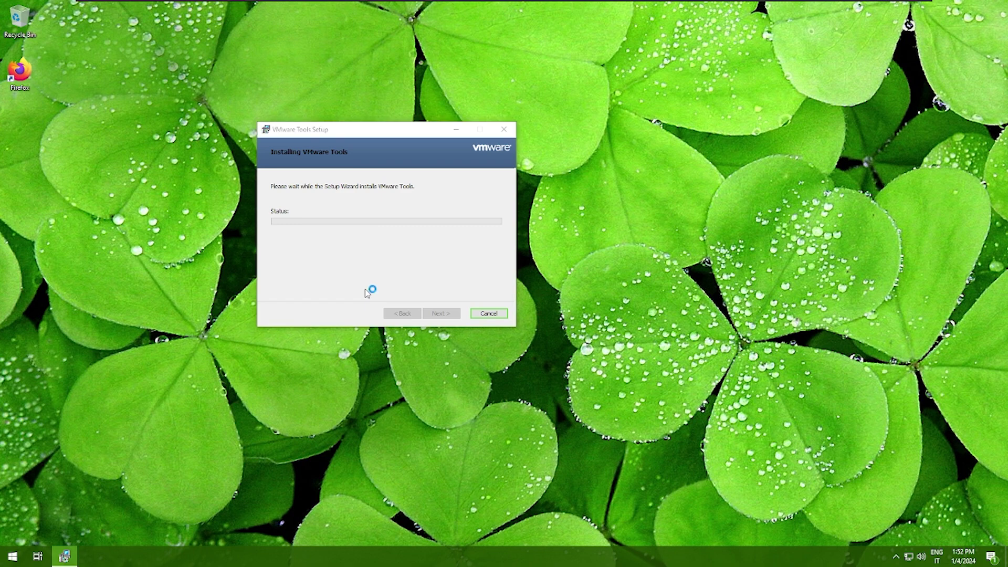
Open This PC in File Explorer and view the properties of Local Disk (C:).
key("super+e")
left_click(290, 242)
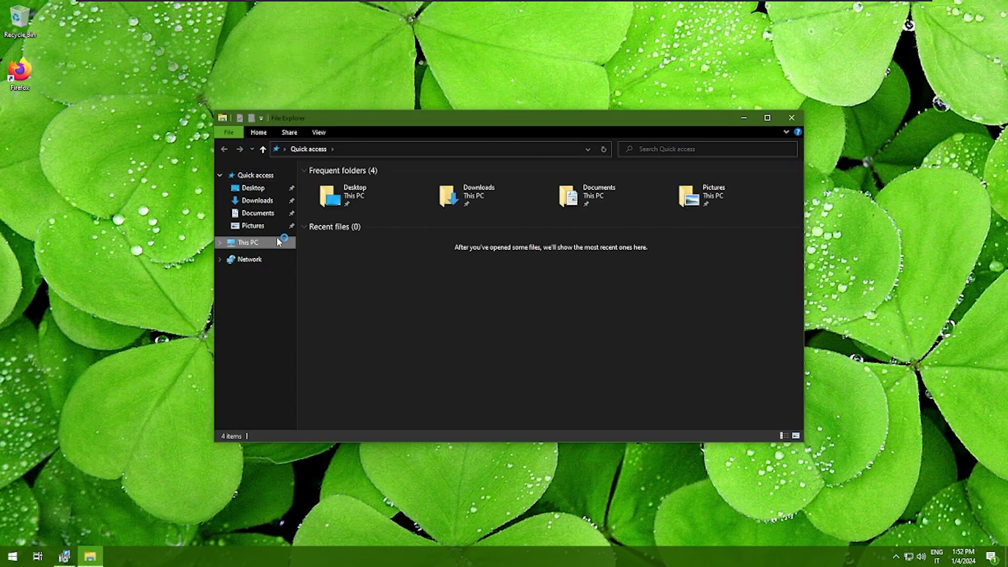
left_click_drag(373, 379, 418, 303)
key("alt+Return")
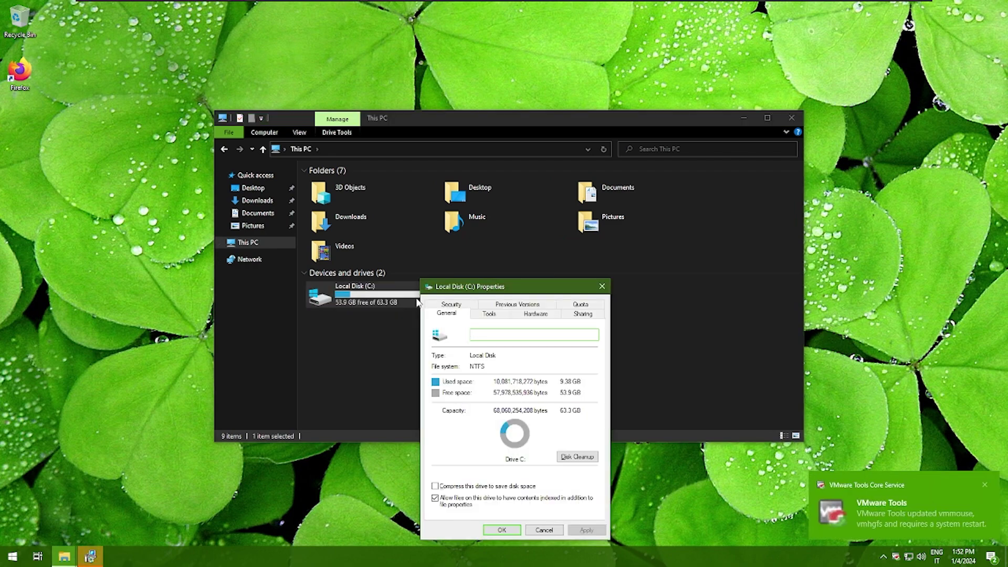
key("Escape")
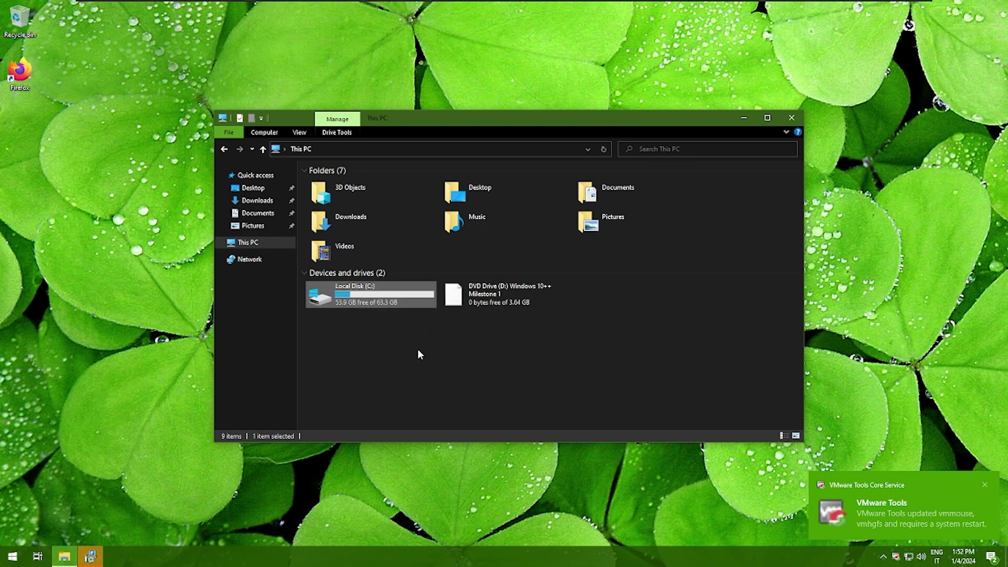
left_click(418, 349)
left_click_drag(407, 381, 533, 344)
left_click_drag(532, 344, 506, 359)
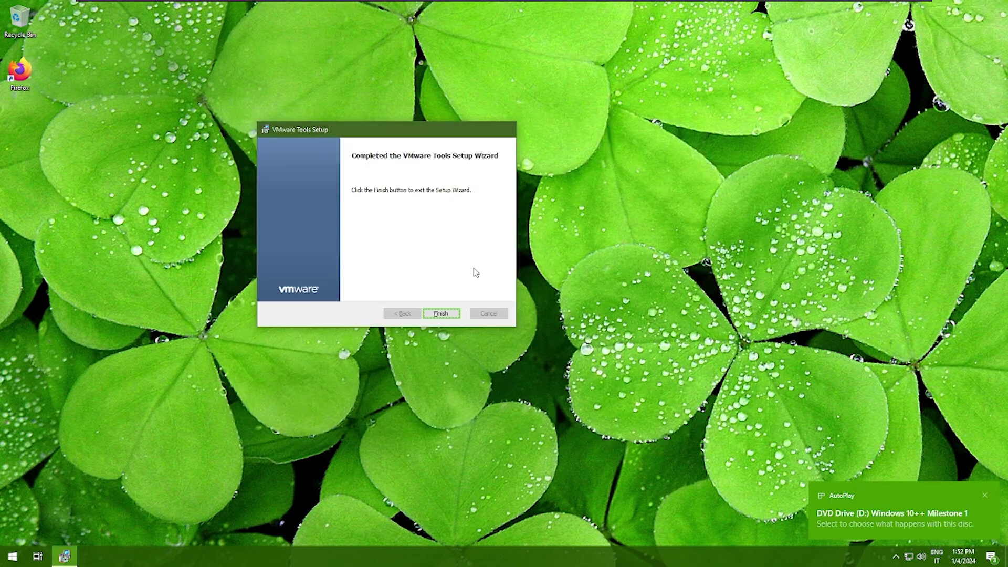
Finish the VMware Tools setup wizard and restart the system to apply the changes.
key("Return")
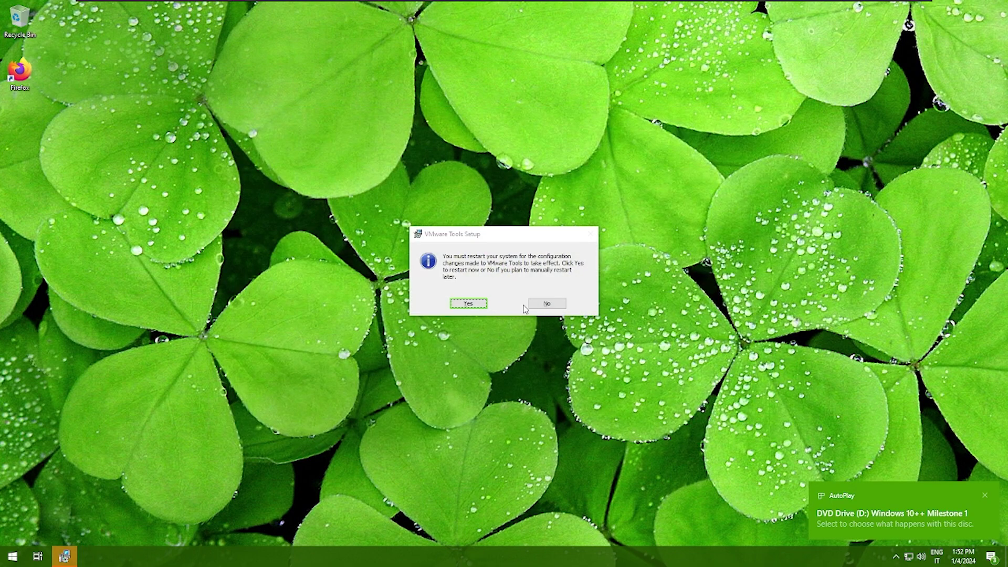
left_click(482, 291)
left_click(468, 304)
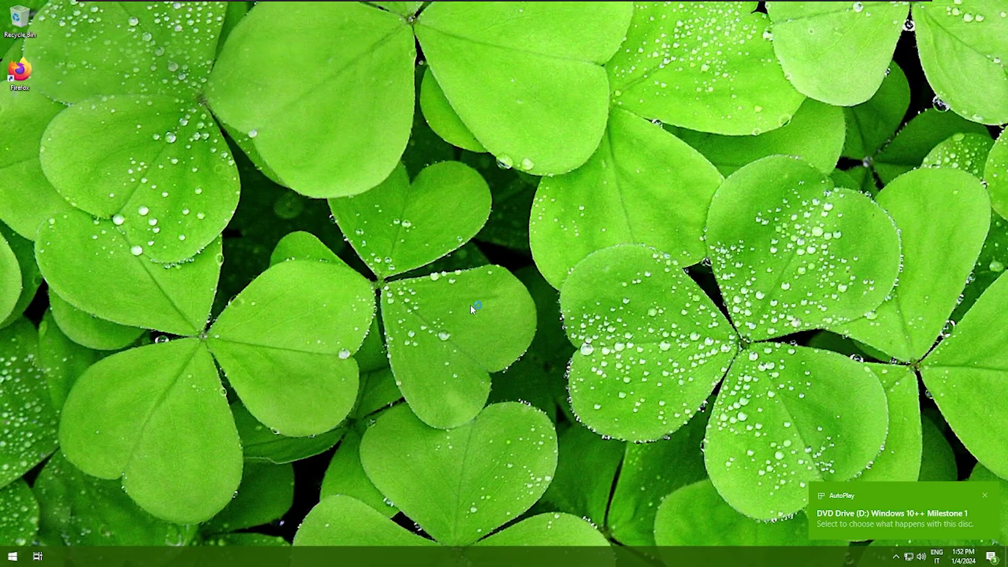
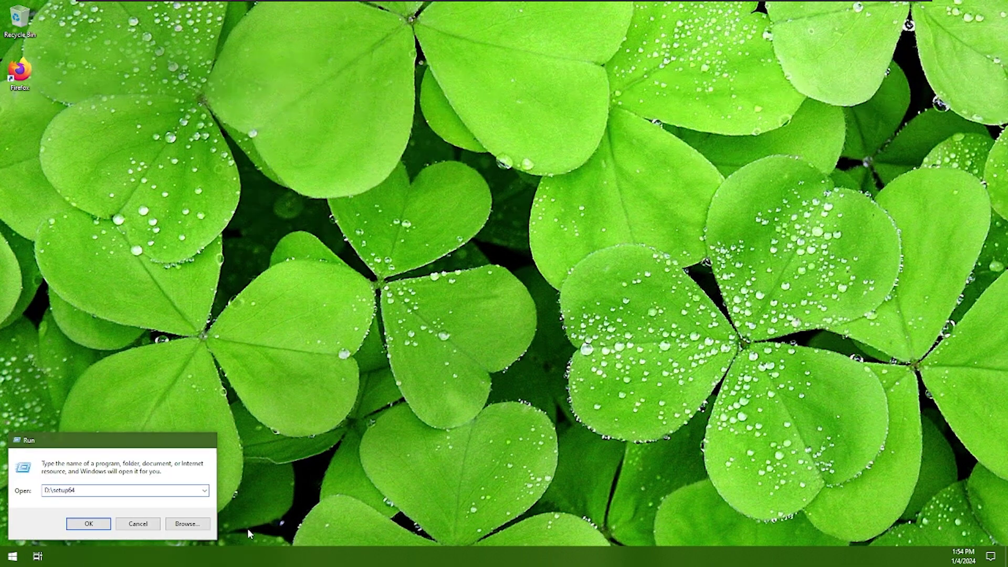
Open the Themes page of the personalization settings, look through the included themes and close Settings.
key("Escape")
right_click(216, 557)
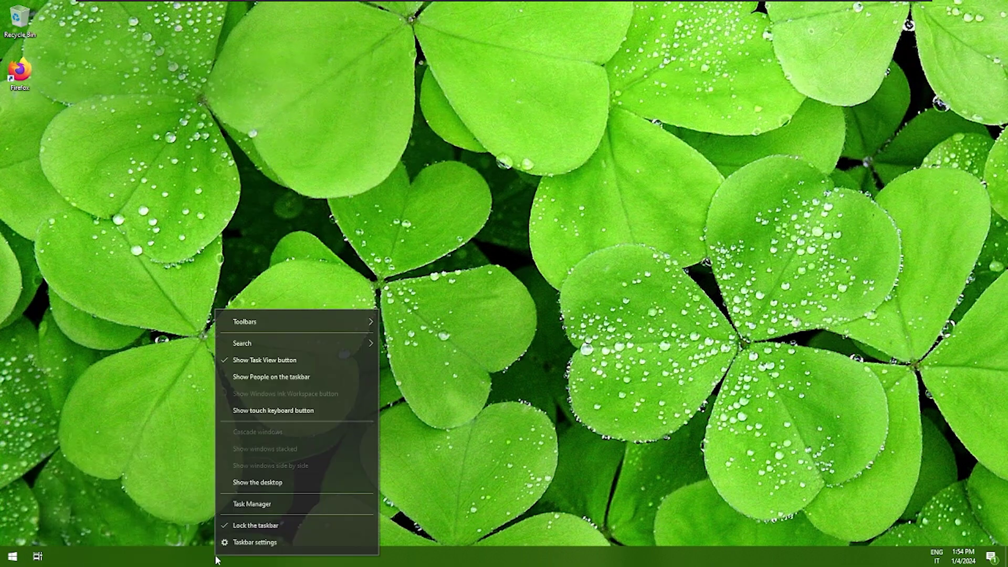
left_click(246, 544)
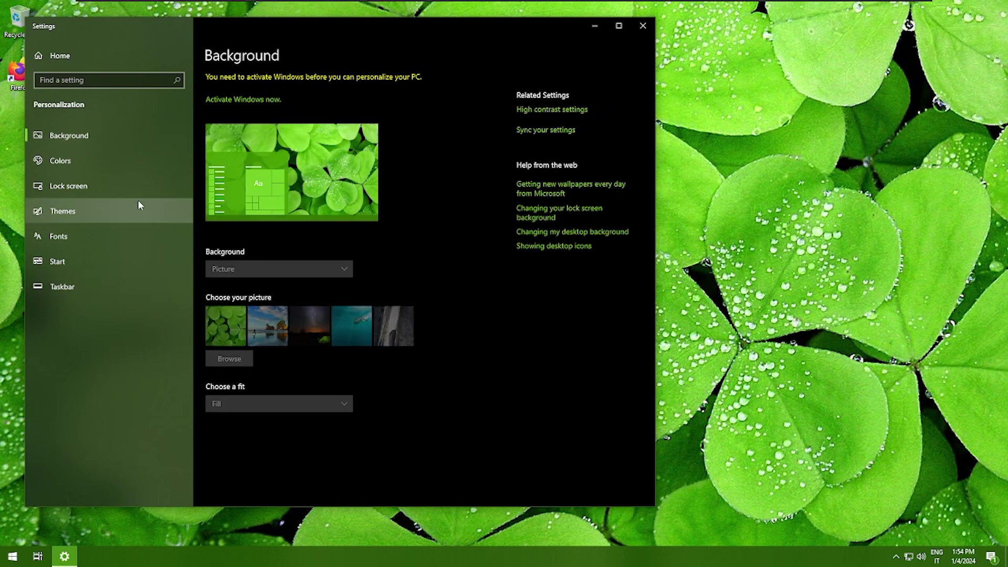
left_click(123, 218)
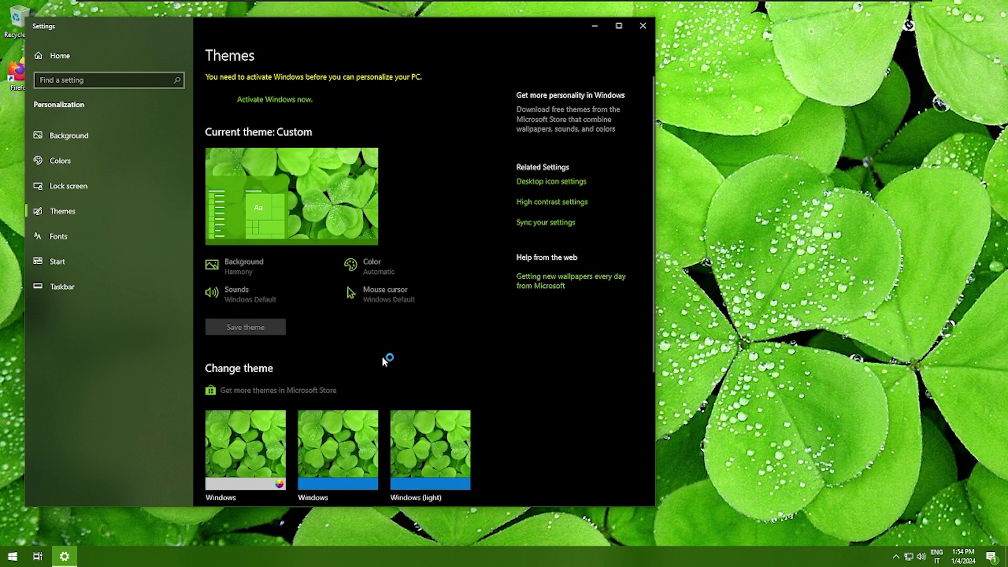
scroll(382, 356, "down", 3)
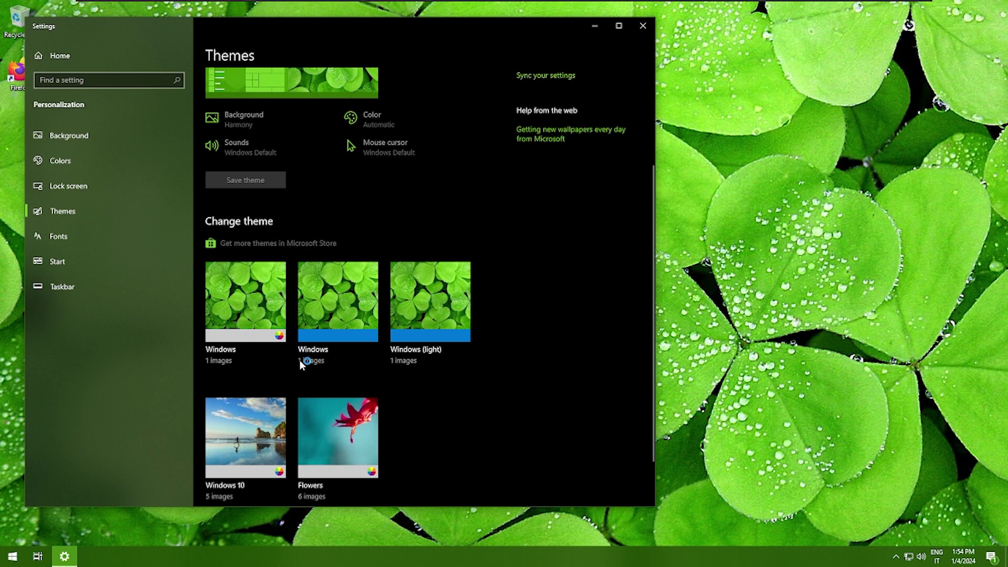
scroll(301, 415, "down", 2)
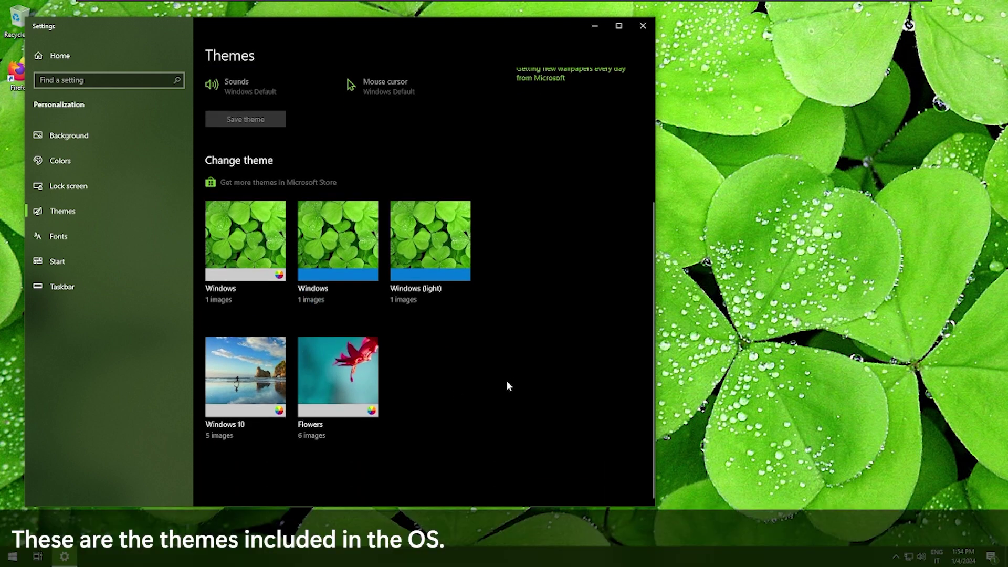
key("alt+F4")
left_click_drag(488, 391, 153, 188)
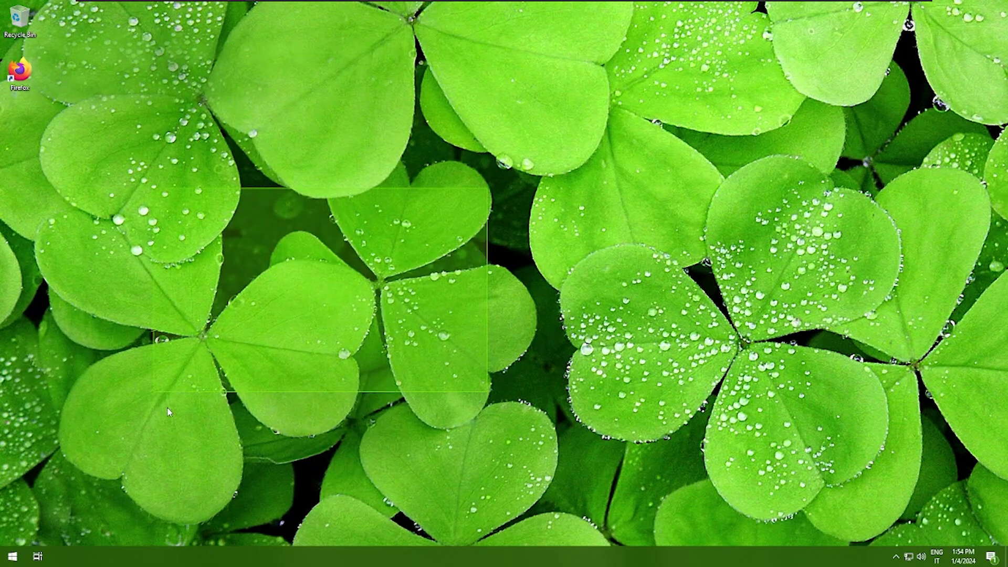
Launch Groove Music, Movies & TV, Calculator and Character Map UWP from the installed apps.
key("super")
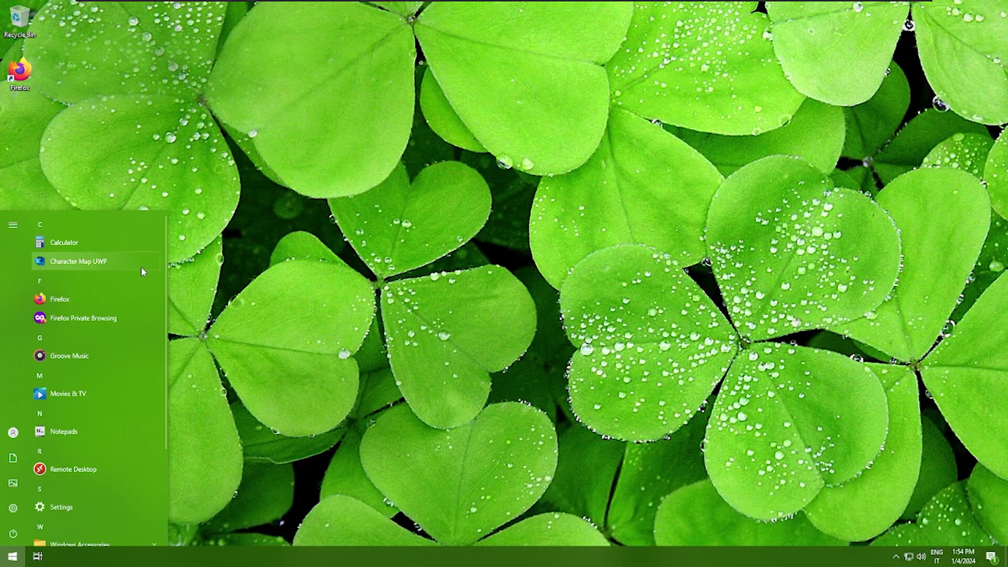
scroll(146, 260, "down", 2)
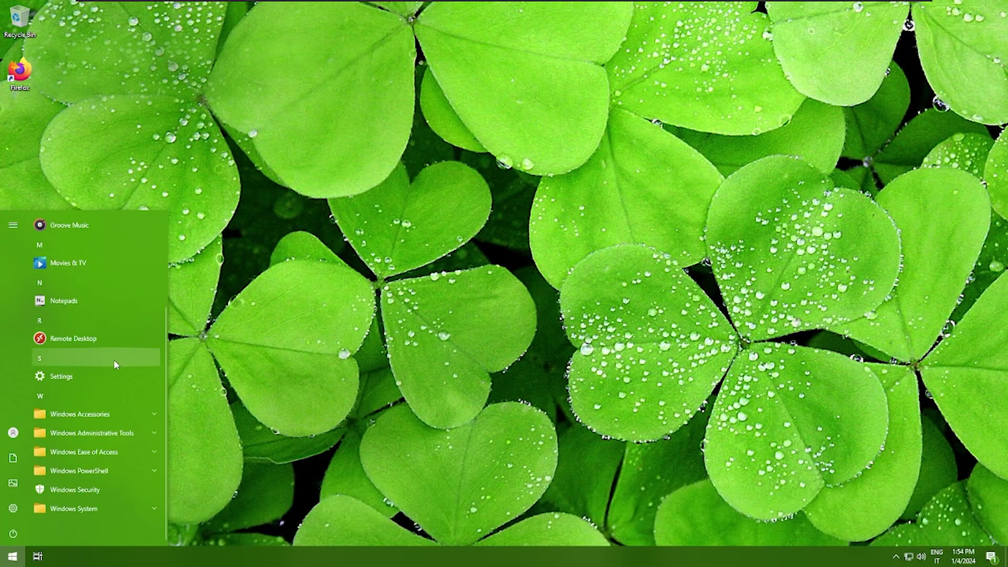
left_click(108, 272)
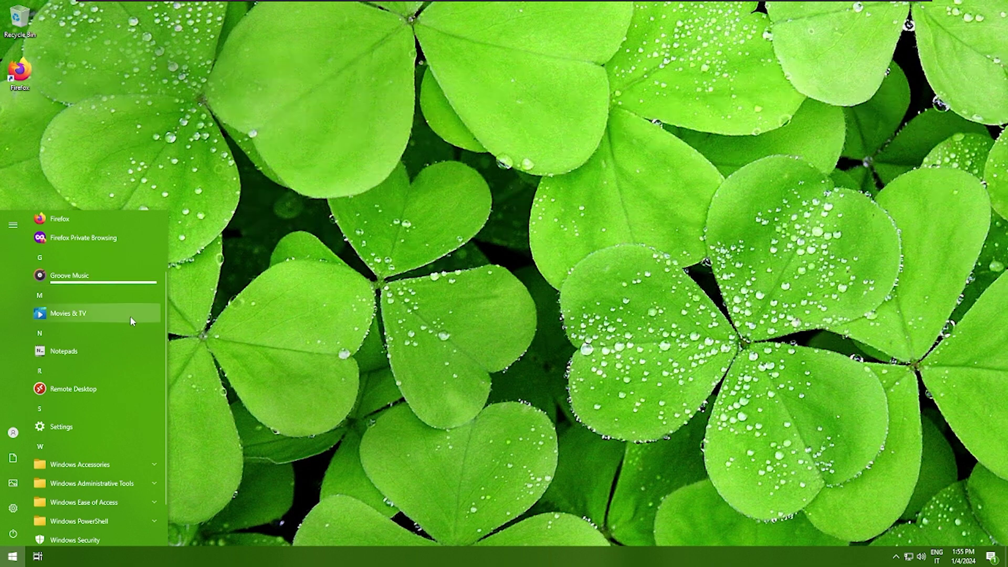
scroll(130, 317, "up", 2)
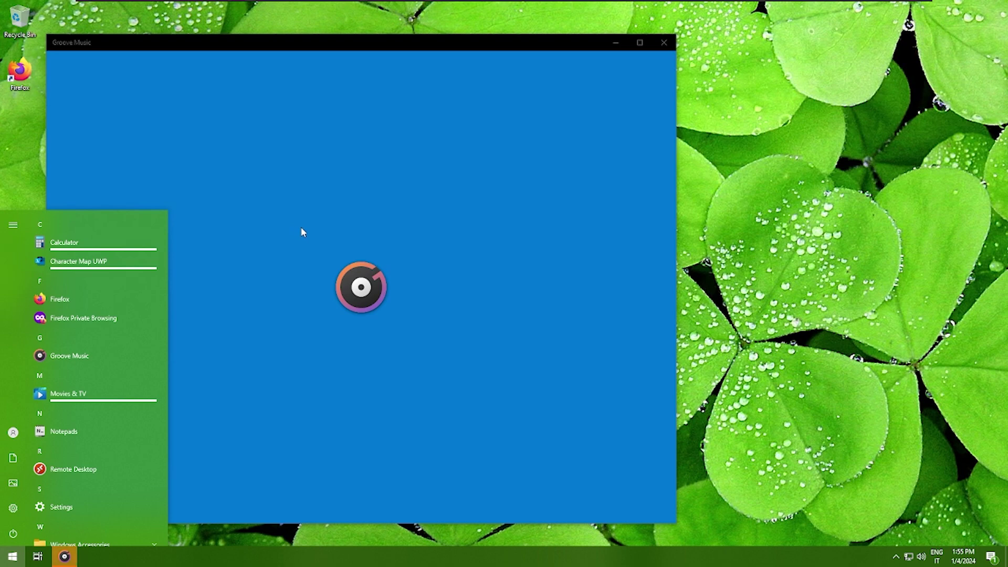
left_click(306, 233)
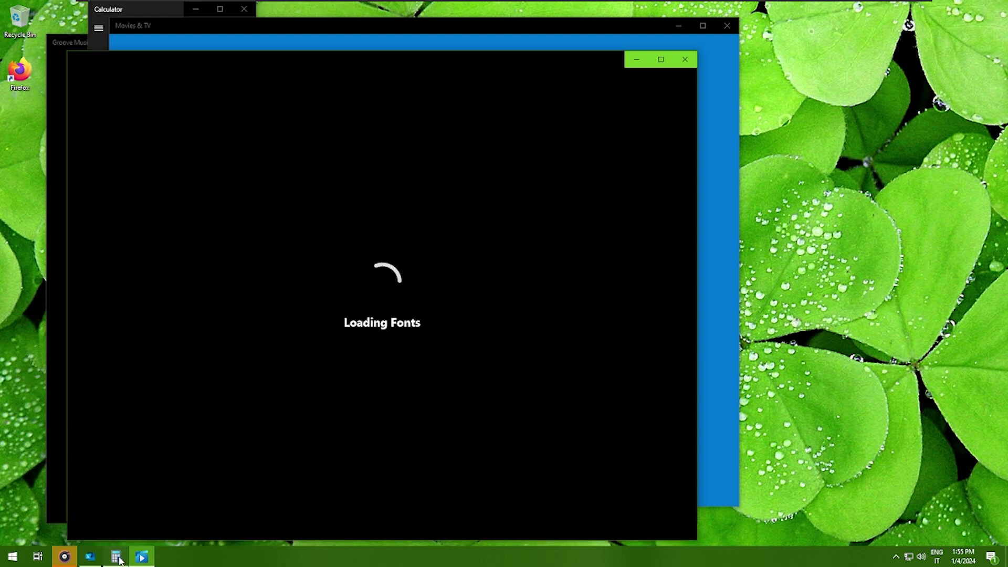
Look over all open app windows in Task View and return to the desktop.
key("super+Tab")
mouse_move(144, 560)
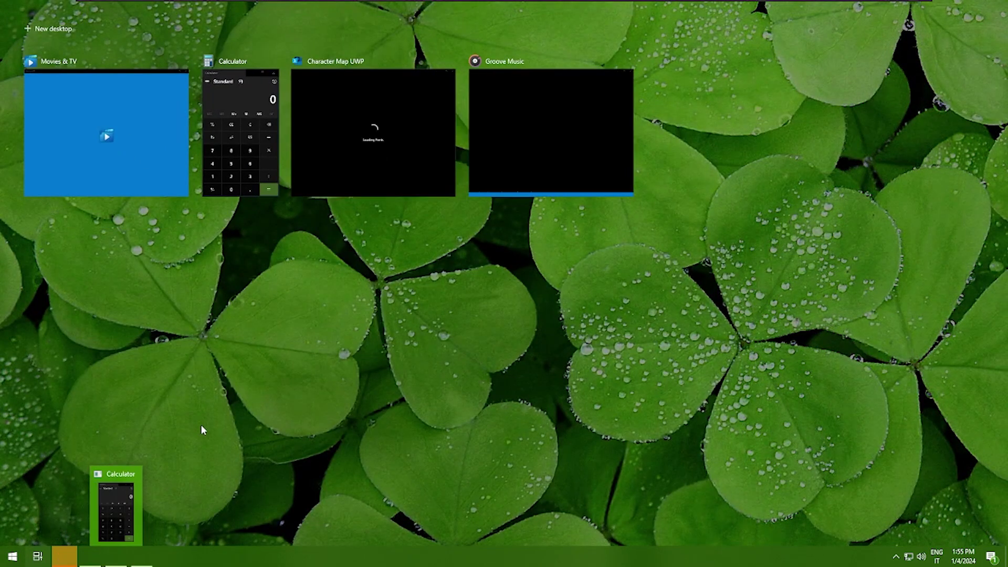
left_click(227, 404)
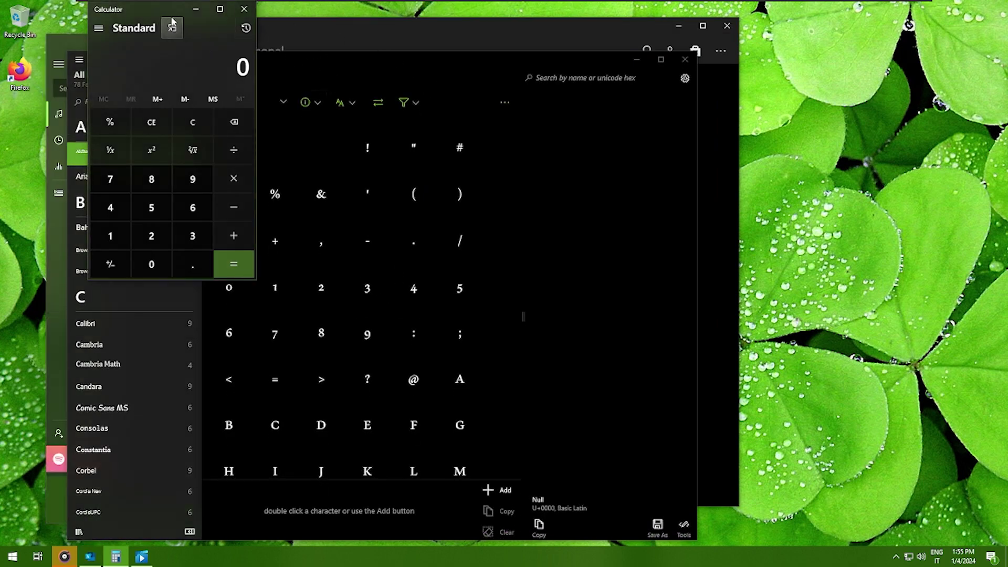
View the Character Map UWP and Movies & TV windows and close every open app except Calculator.
left_click(407, 70)
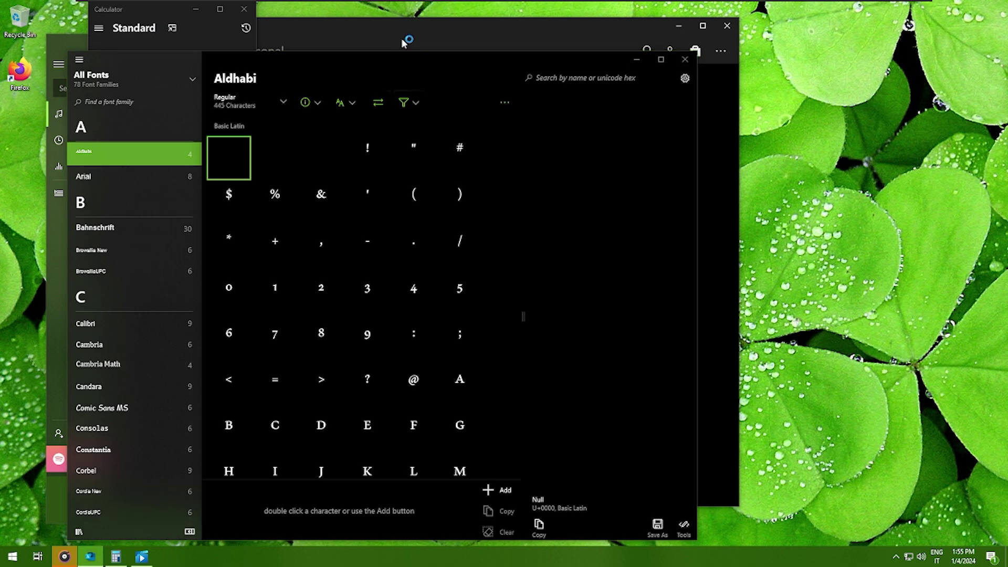
left_click(509, 61)
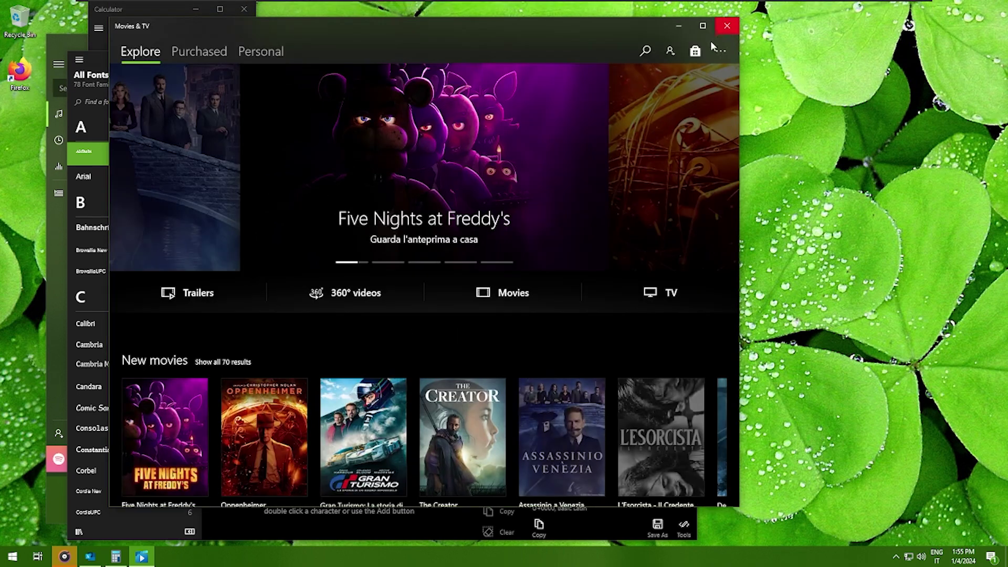
left_click(727, 29)
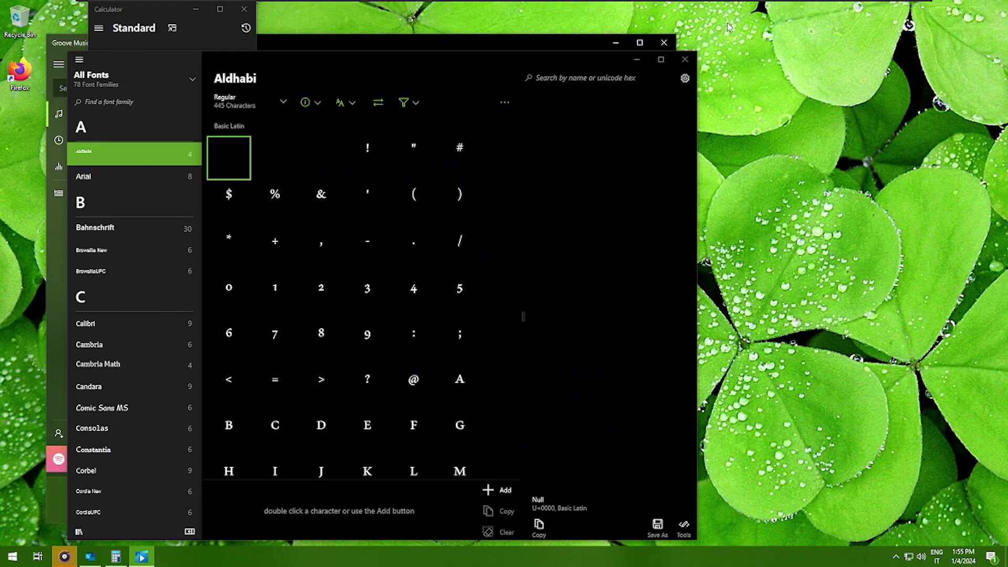
left_click(675, 39)
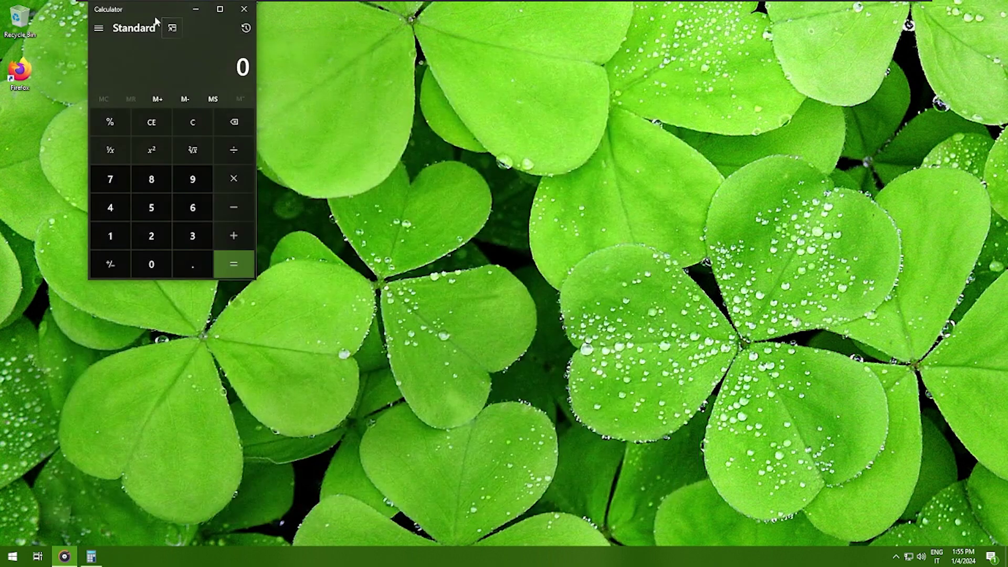
Move the Calculator window over the desktop icons and compare its transparency with and without focus.
left_click_drag(155, 13, 544, 170)
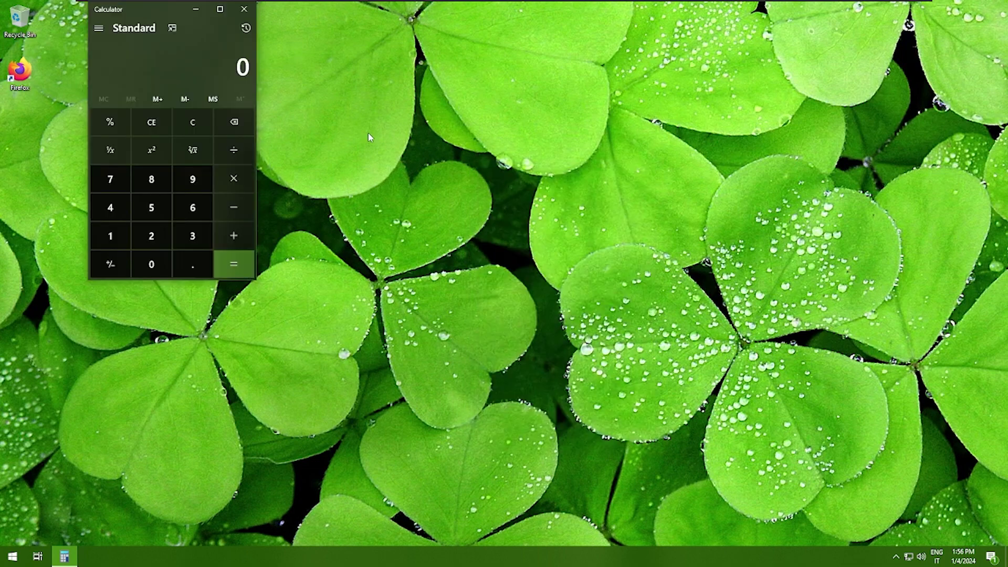
left_click_drag(150, 5, 79, 29)
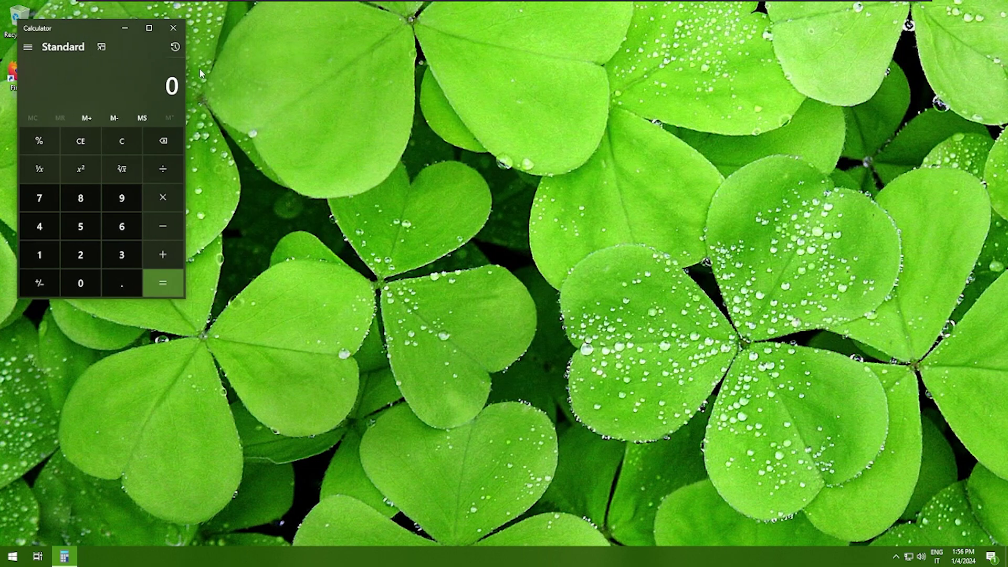
right_click(200, 70)
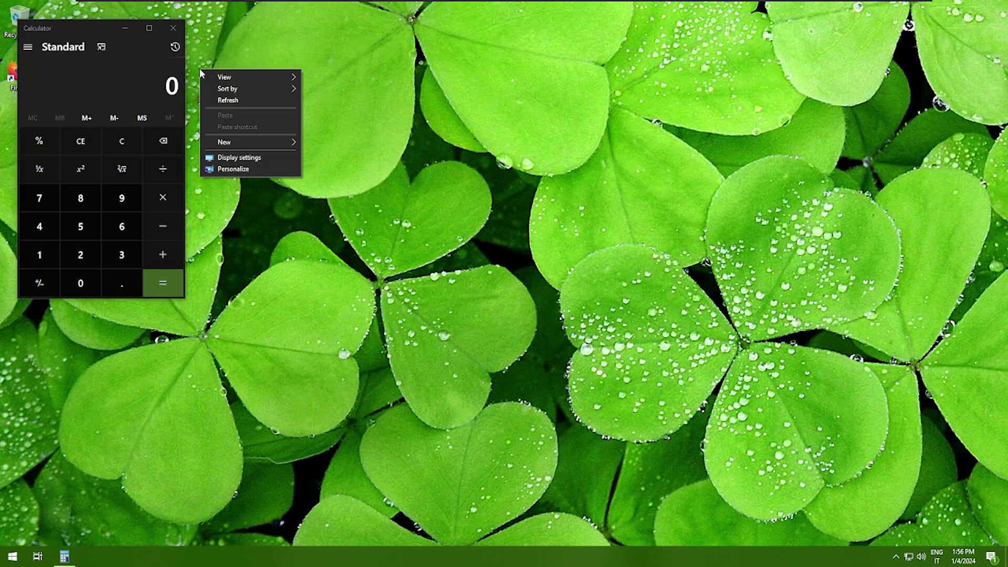
left_click(83, 83)
Launch the Notepads app from the list of installed apps.
key("super")
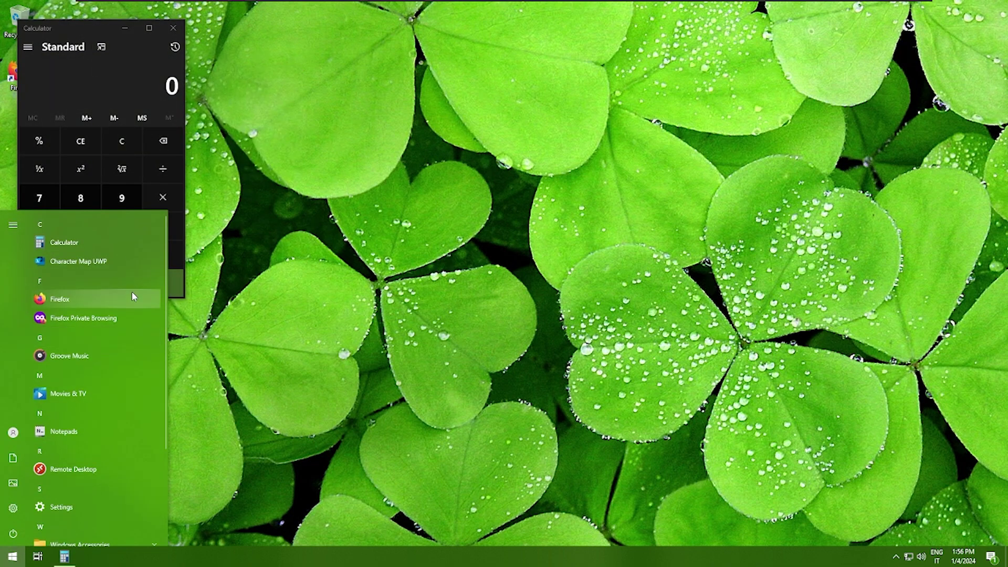
scroll(132, 293, "down", 5)
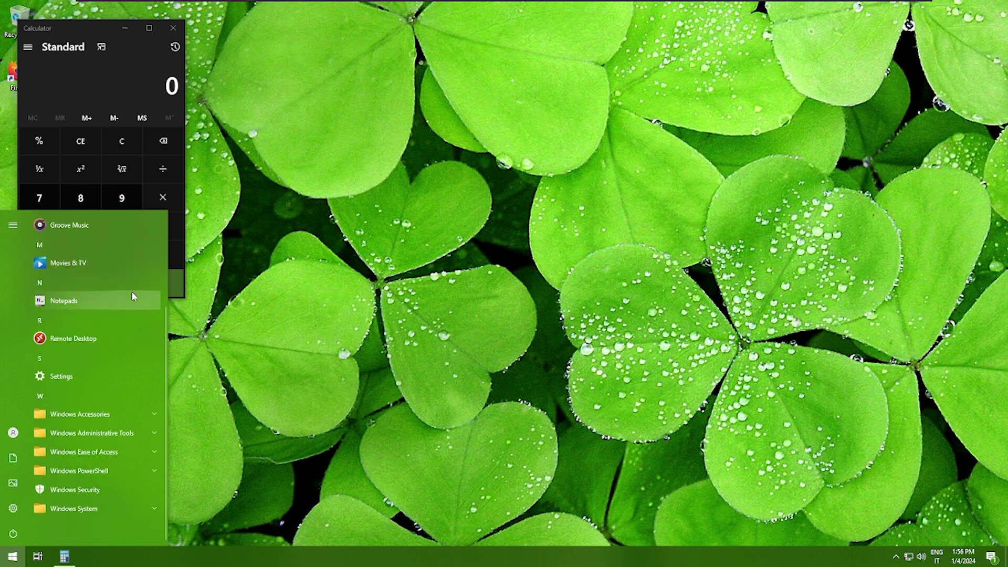
left_click(132, 296)
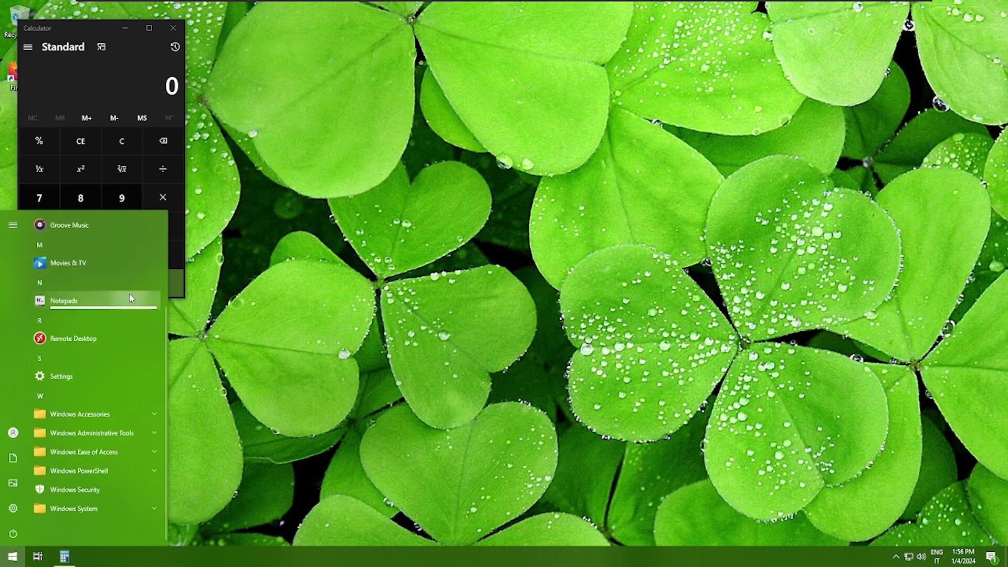
Run the notepad command to open a blank text document.
key("super+r")
type("notepad")
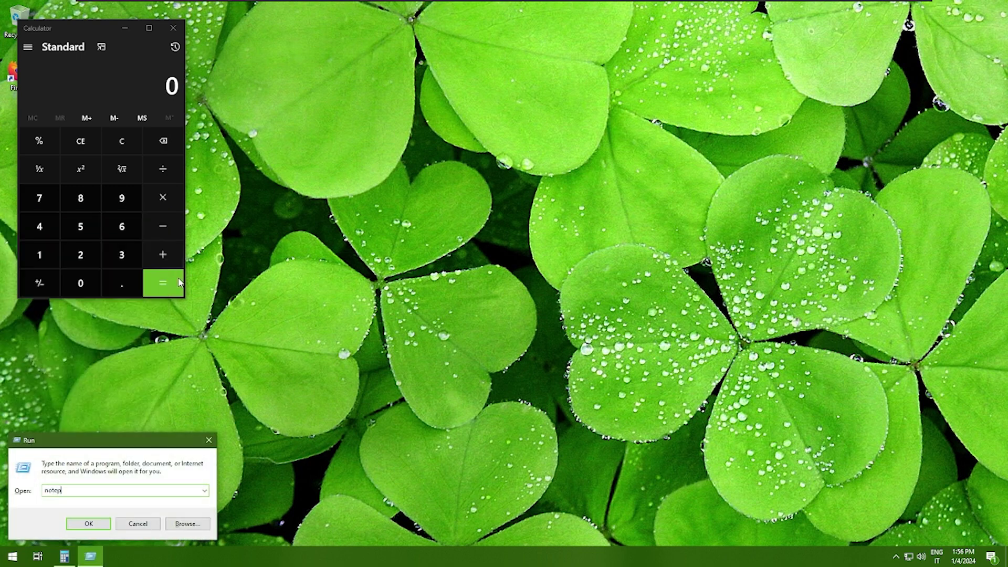
key("Return")
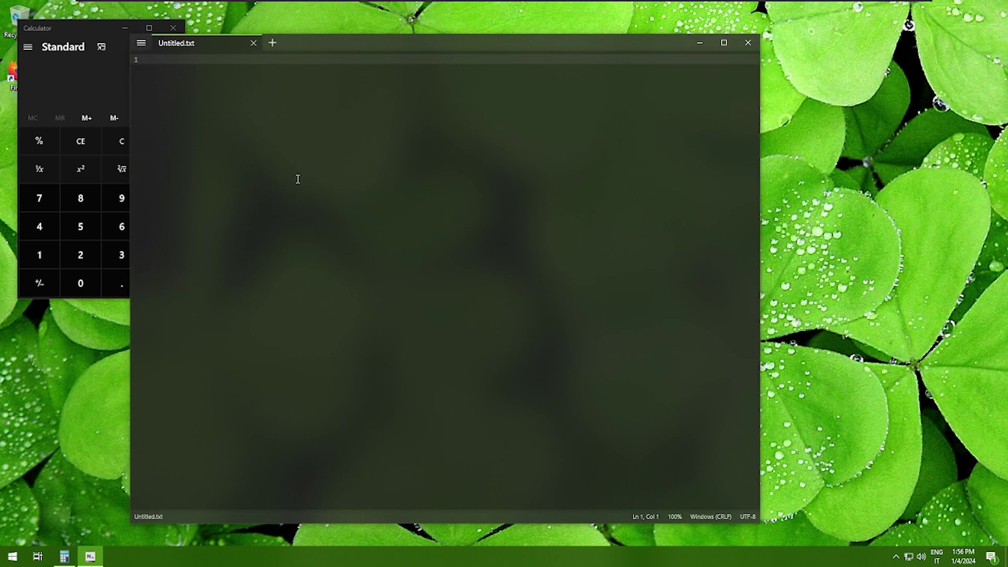
Launch Paint with a blank canvas.
key("super+r")
type("msp")
key("Return")
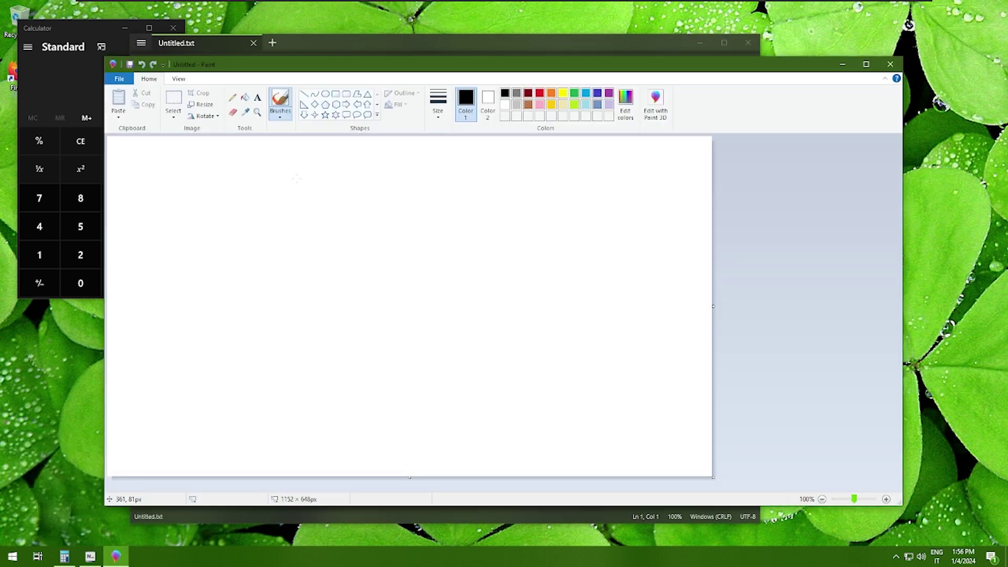
Handwrite "bruh" above a frowning face on the canvas, and close Paint without saving the drawing.
mouse_move(164, 192)
left_mouse_down()
mouse_move(163, 219)
mouse_move(184, 264)
left_mouse_up()
left_click_drag(239, 189, 237, 213)
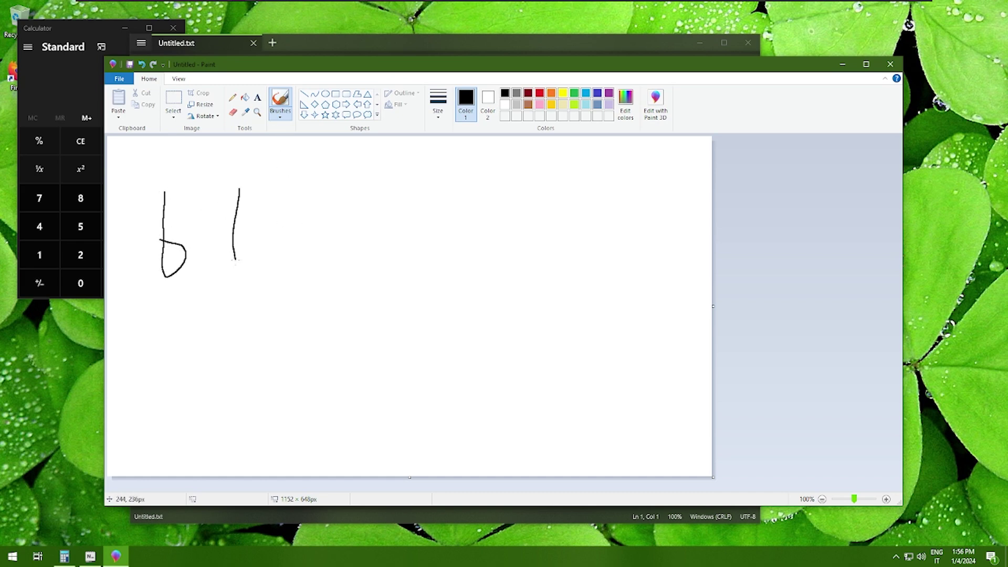
mouse_move(236, 260)
left_mouse_down()
mouse_move(278, 195)
mouse_move(317, 252)
mouse_move(351, 192)
mouse_move(389, 195)
mouse_move(391, 256)
mouse_move(406, 230)
mouse_move(416, 257)
left_mouse_up()
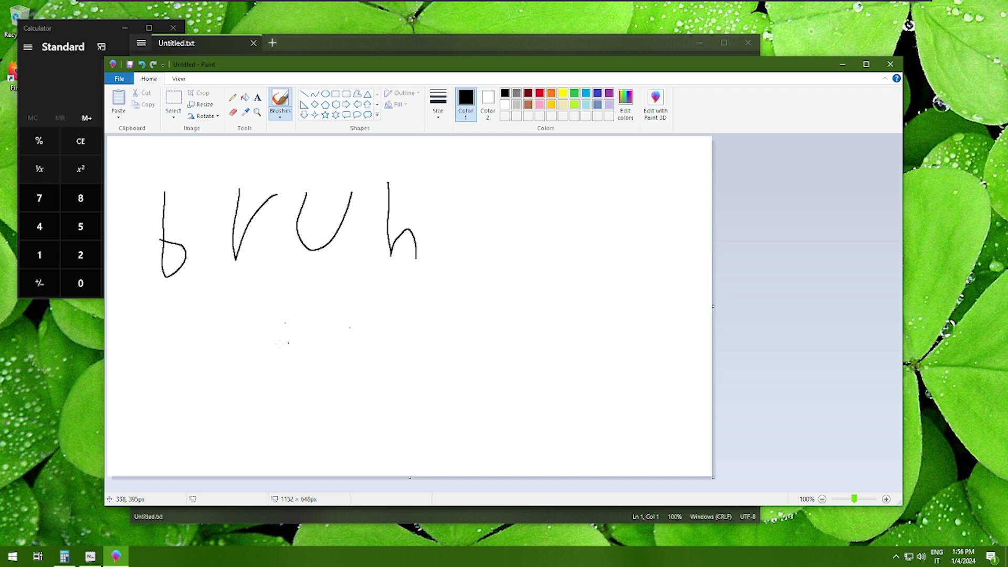
mouse_move(253, 371)
left_mouse_down()
mouse_move(314, 341)
mouse_move(382, 389)
left_mouse_up()
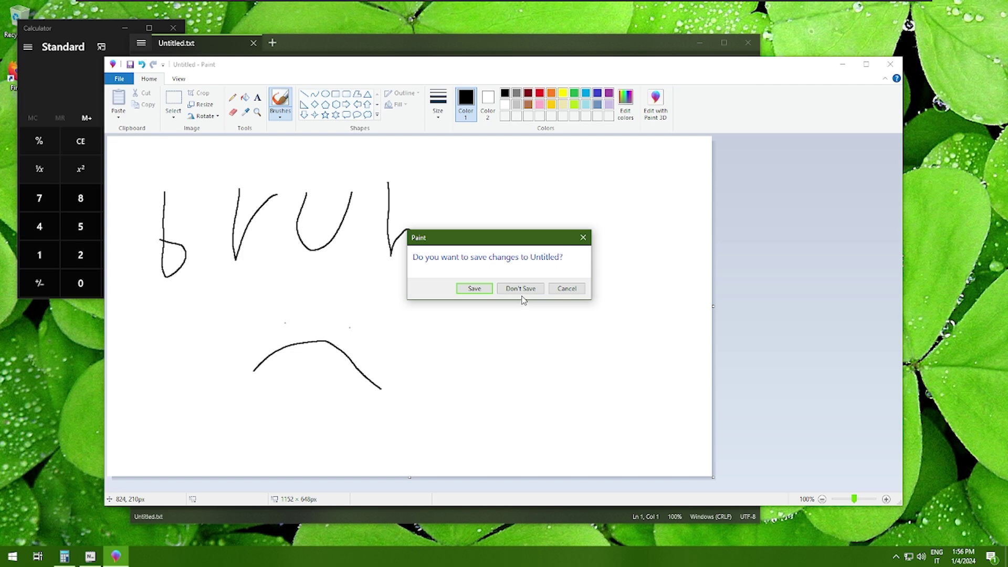
left_click(522, 297)
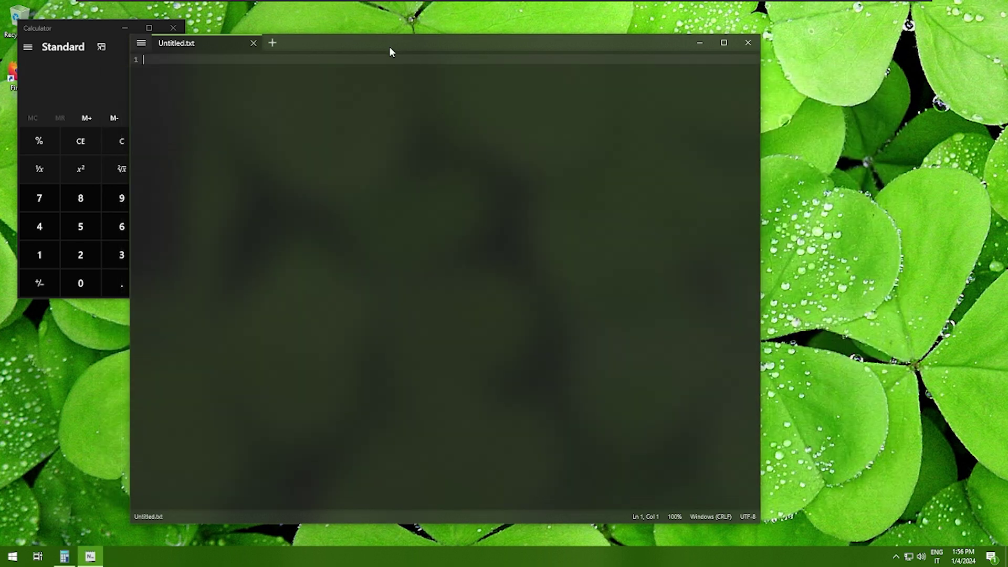
Move the Notepads window away from Calculator's display, and enter "hi there :)" in the document before undoing the text.
left_click_drag(391, 49, 437, 59)
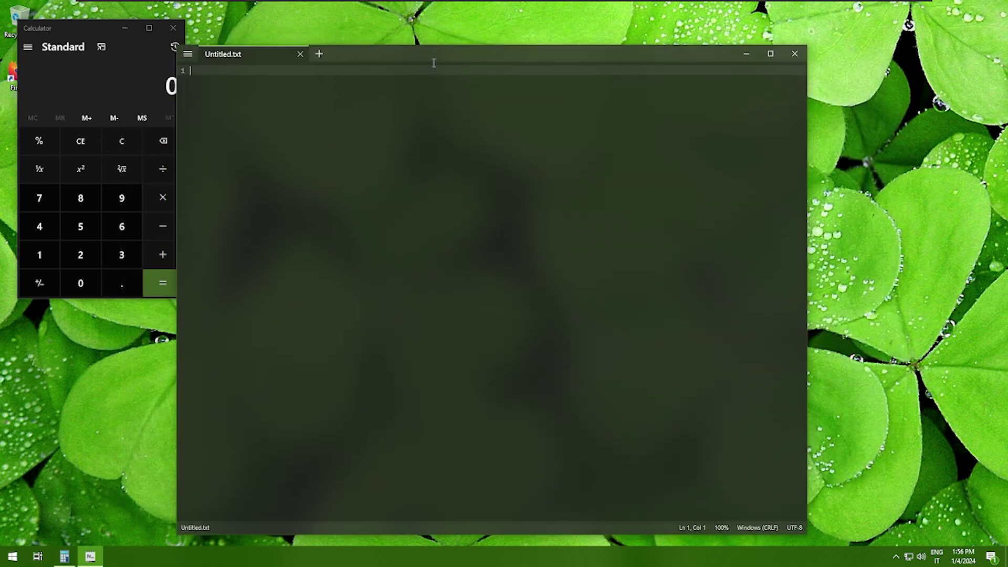
type("hi there :)")
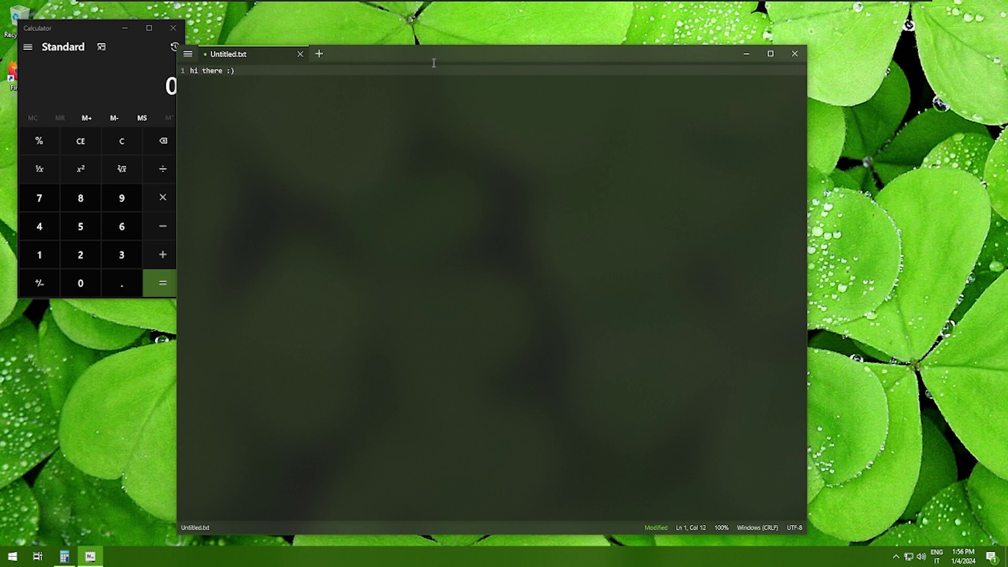
key("ctrl+z")
key("ctrl+z")
key("ctrl+z")
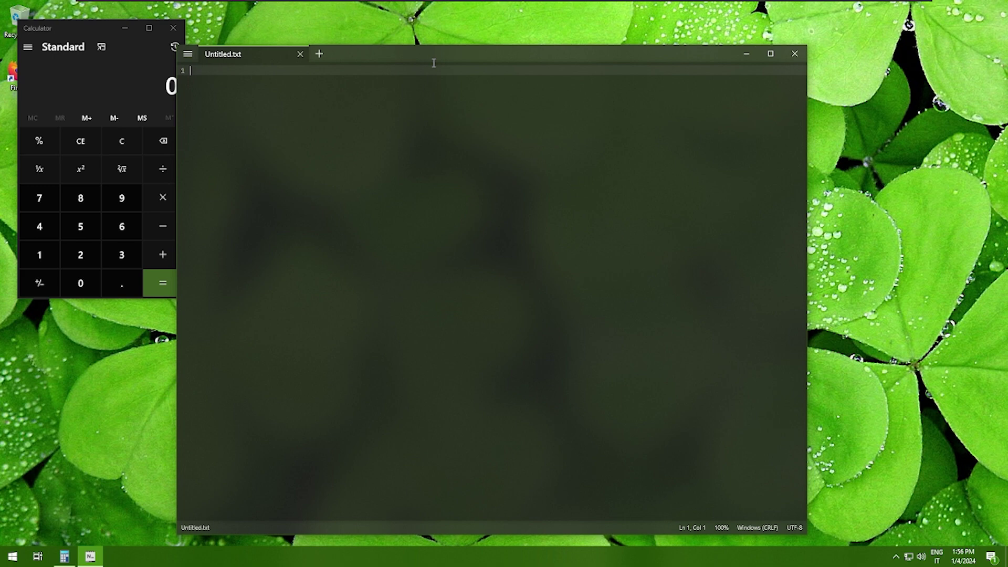
Insert a tab character in Untitled.txt, and close the document without saving its changes.
key("Tab")
left_click(301, 53)
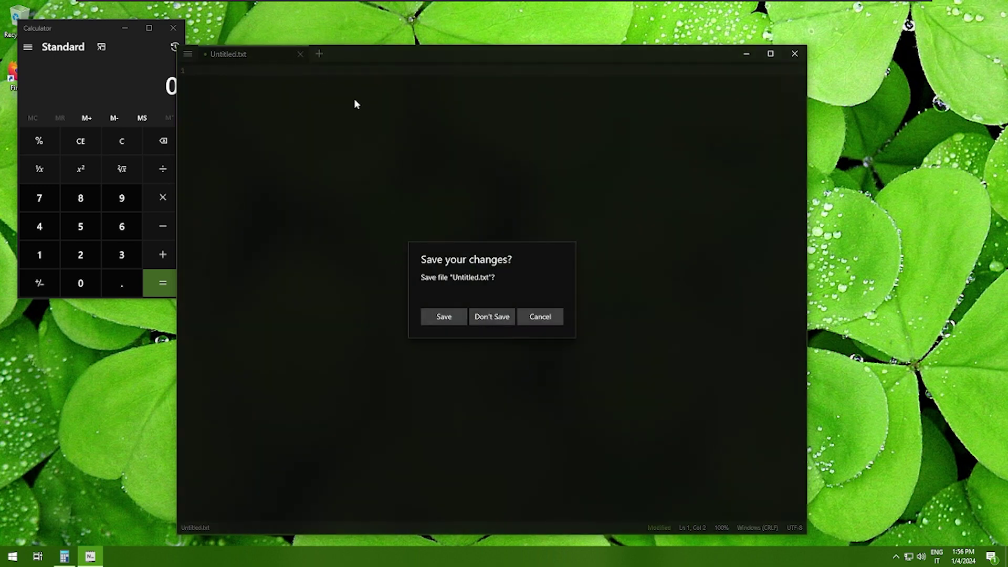
left_click(505, 316)
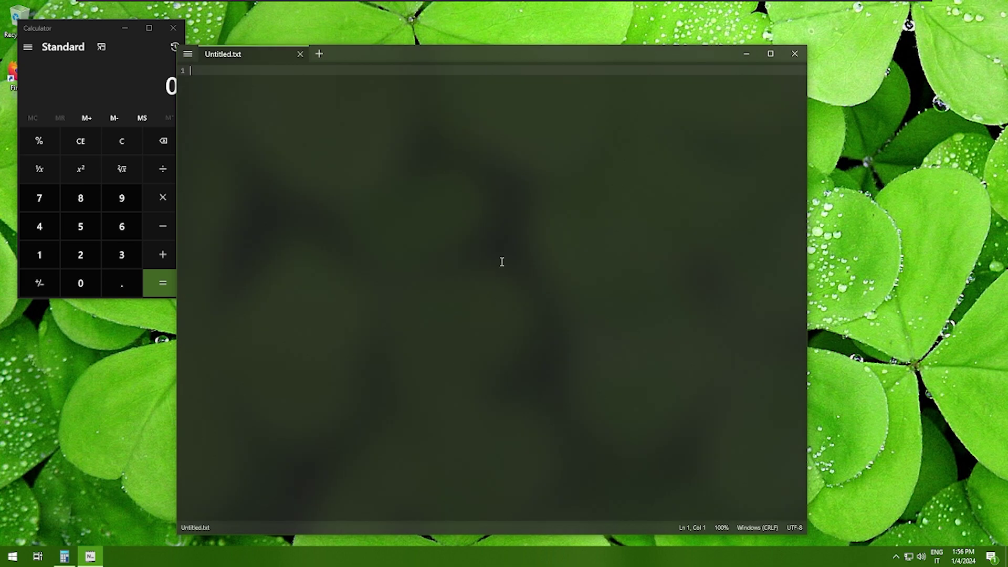
Switch Calculator to its compact keep-on-top view and back to full view, and close both Calculator and Notepads.
left_click(102, 47)
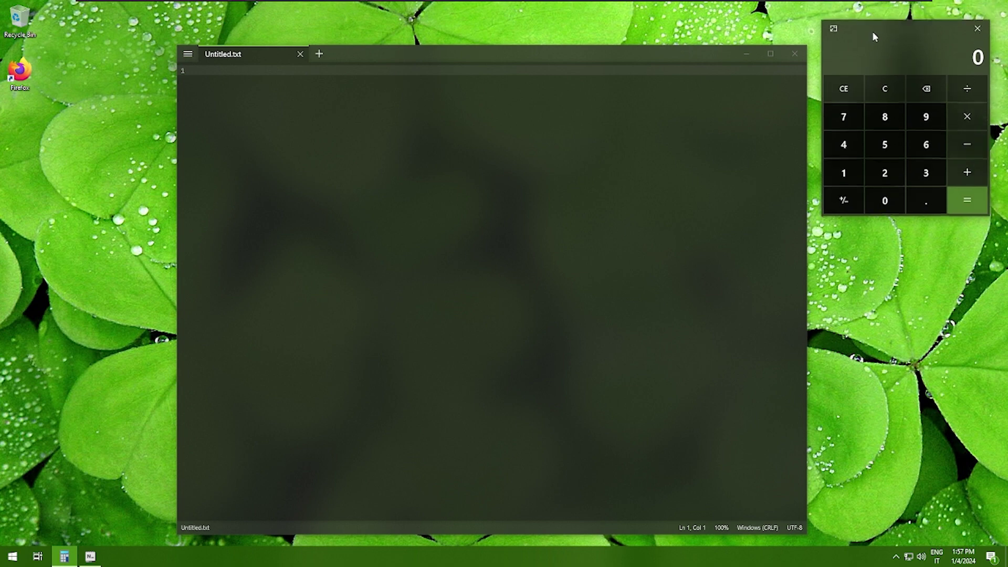
left_click(840, 29)
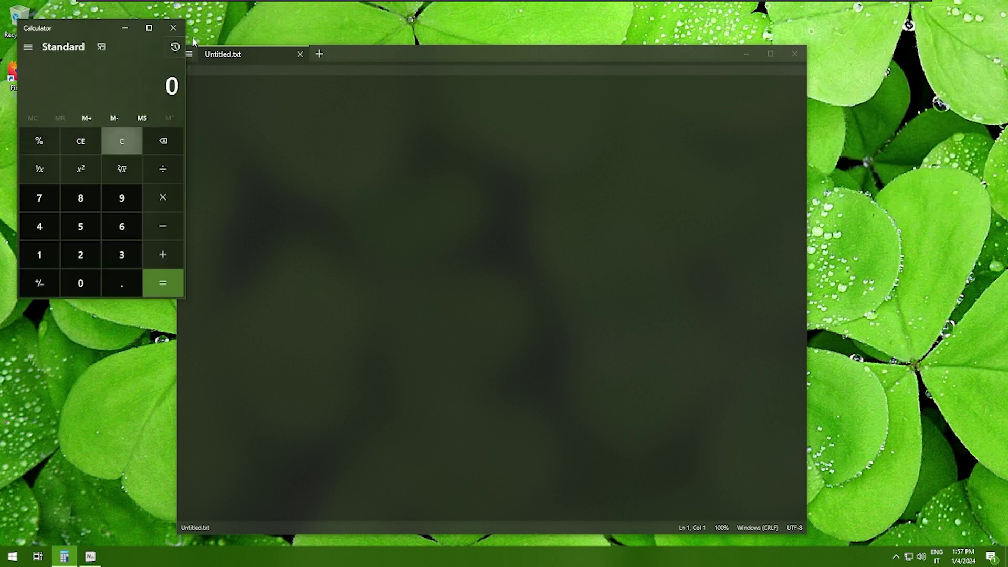
left_click(173, 28)
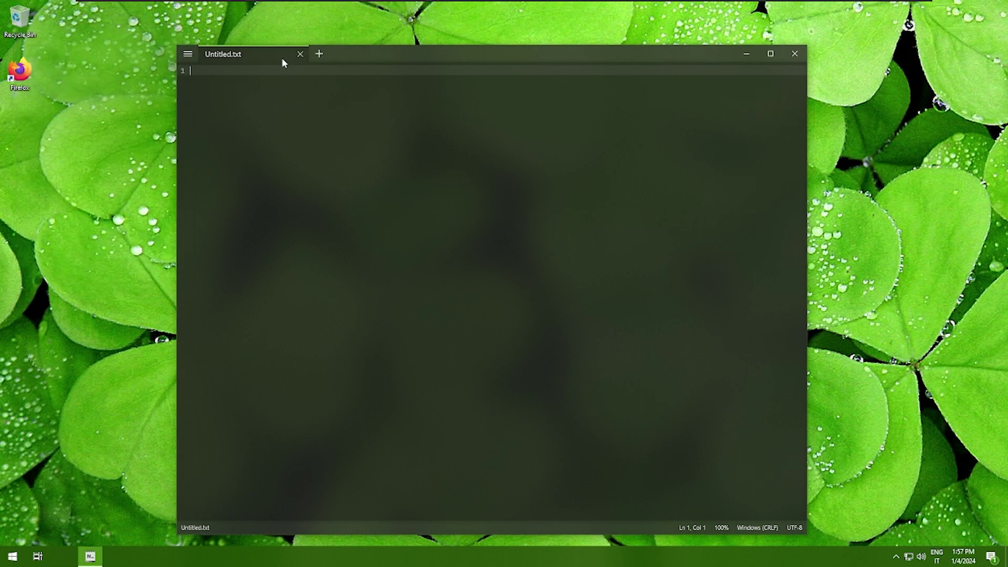
left_click_drag(374, 59, 352, 59)
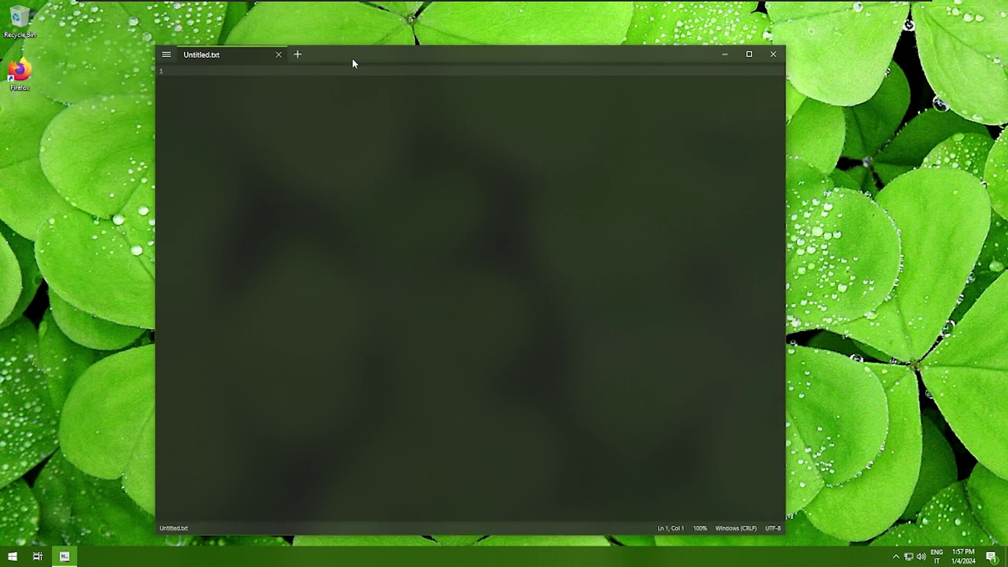
left_click(774, 55)
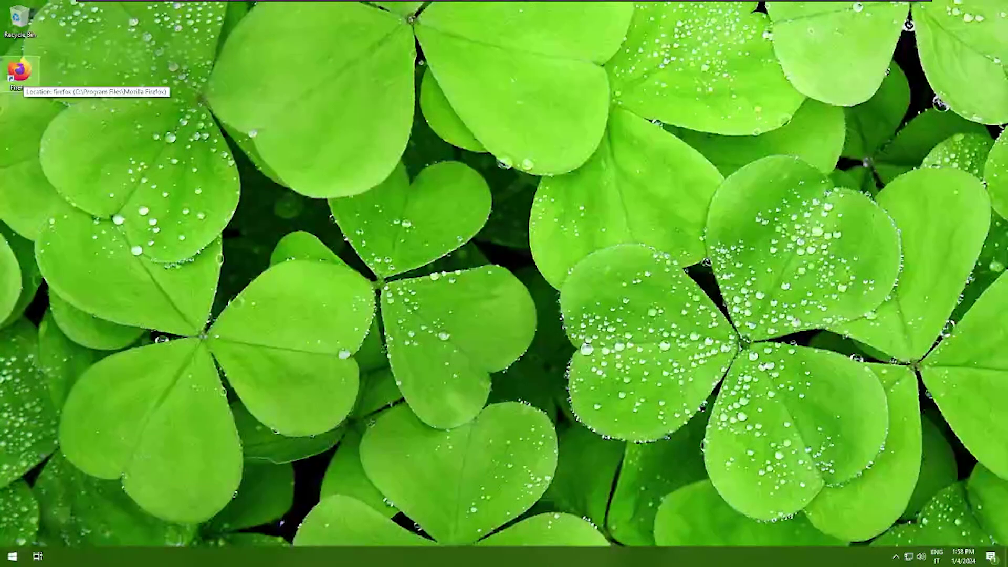
Launch Firefox from the desktop and view its version information in the About Mozilla Firefox window.
double_click(18, 78)
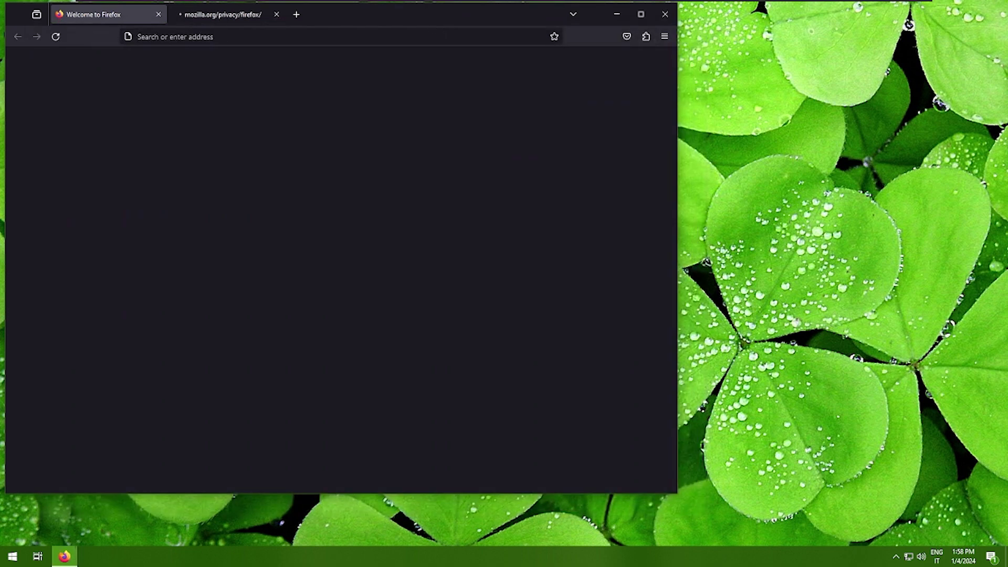
left_click_drag(431, 21, 585, 45)
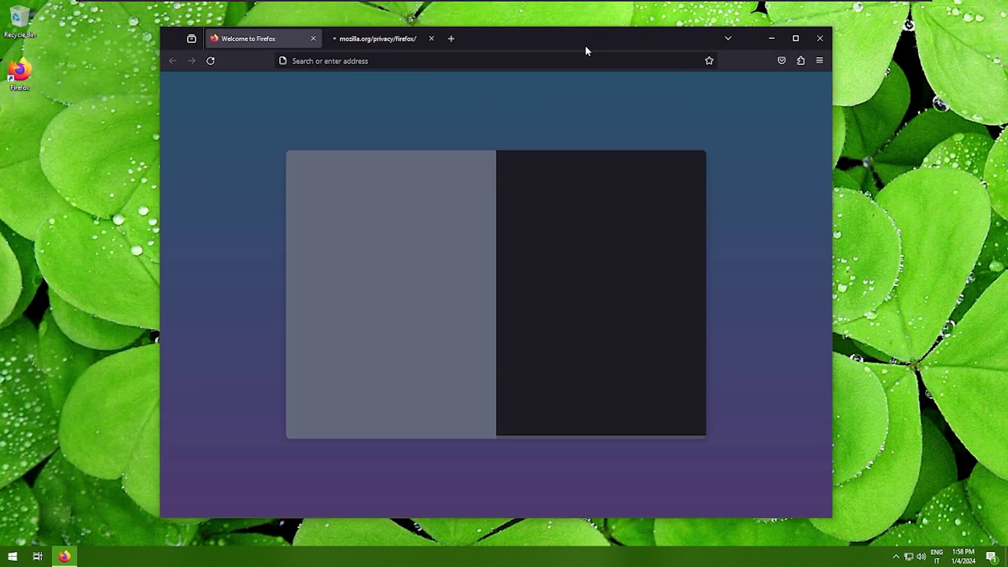
left_click(825, 62)
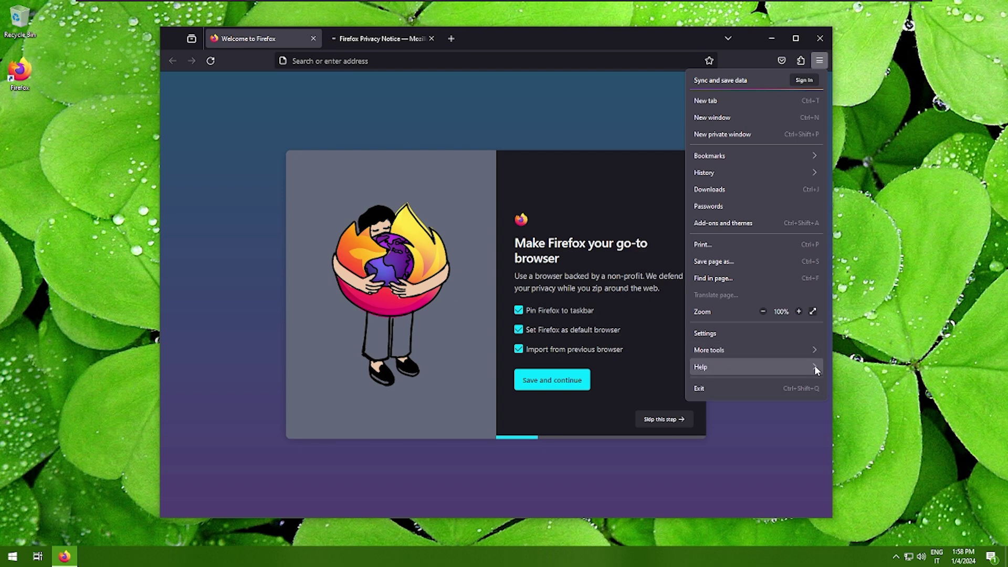
left_click(814, 366)
left_click(757, 206)
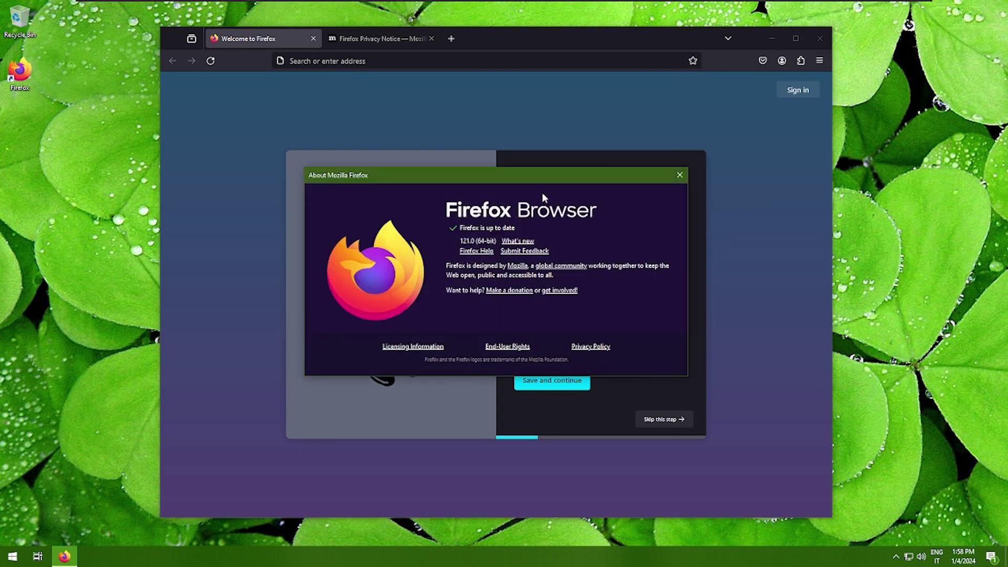
Dismiss the version window, close the Firefox Privacy Notice page, and exit Firefox.
key("Escape")
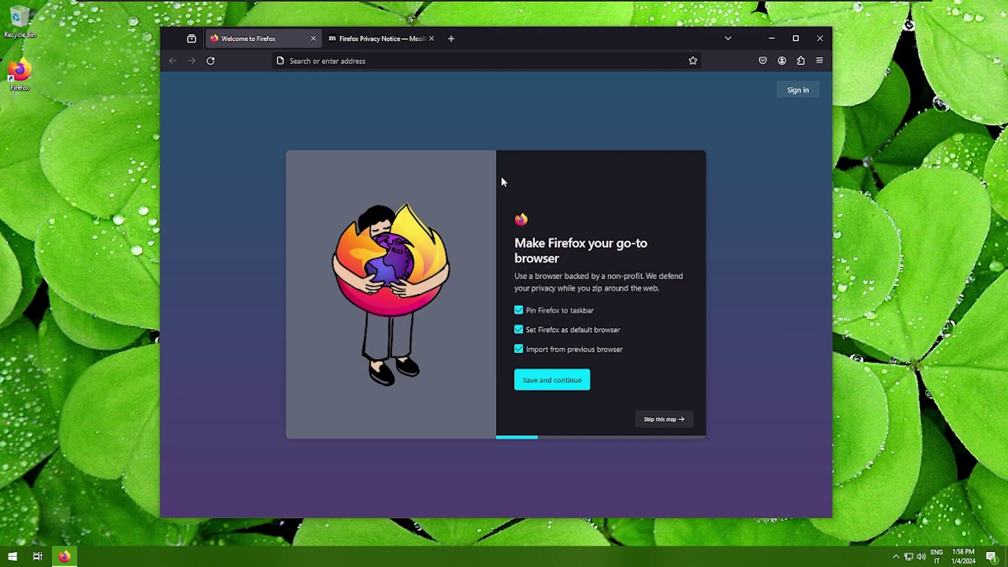
middle_click(414, 39)
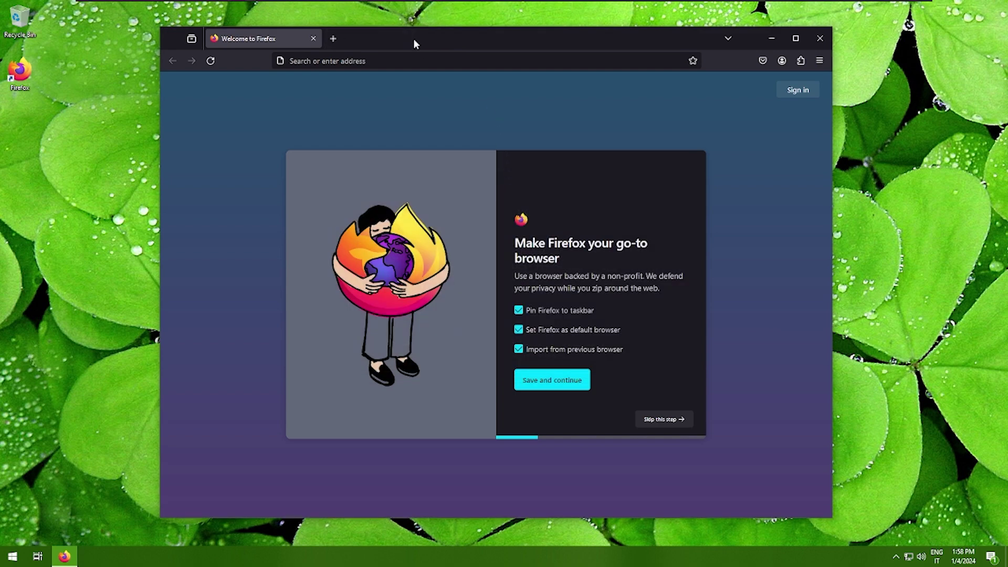
key("alt+F4")
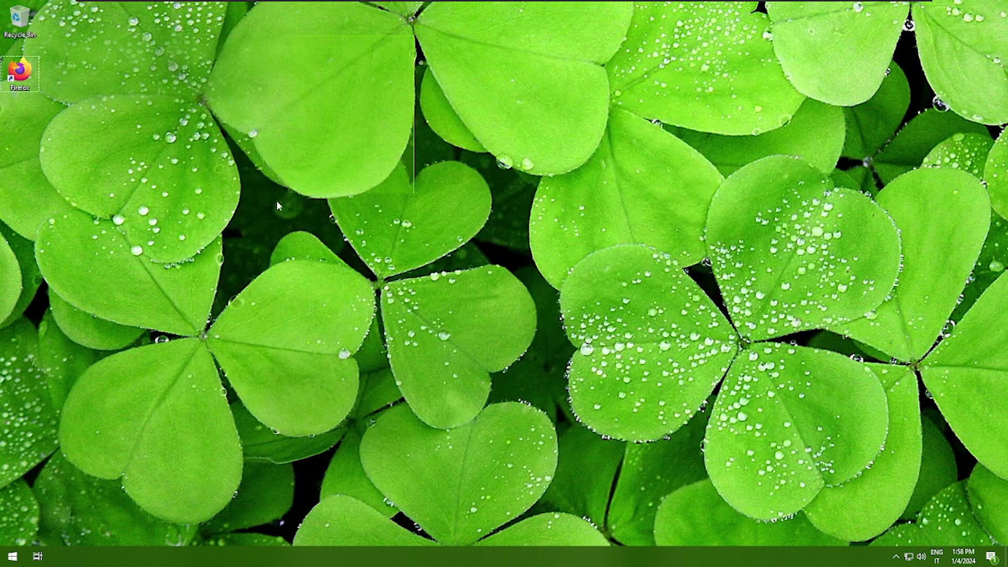
Create a new text document named test on the desktop.
right_click(203, 279)
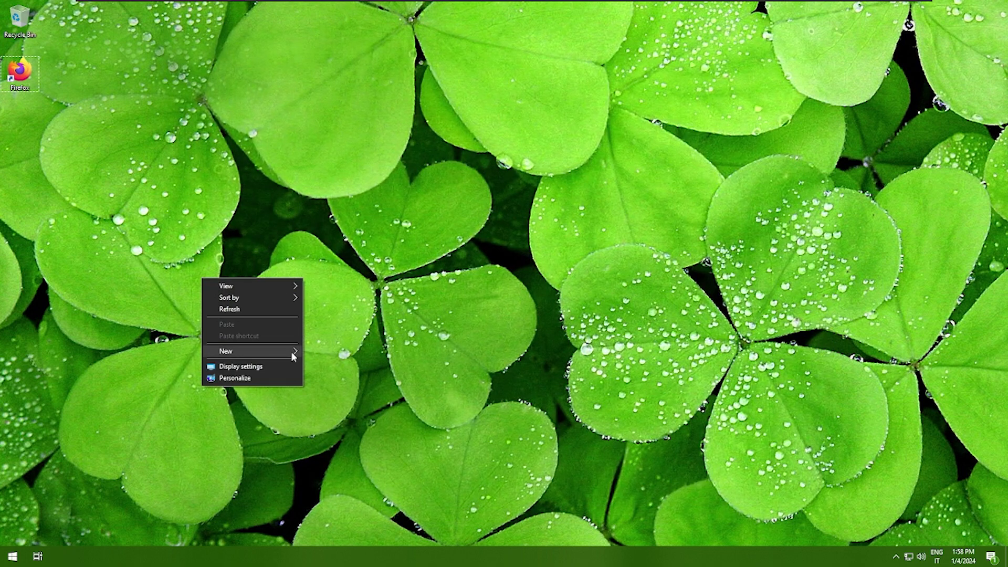
mouse_move(291, 351)
left_click(392, 401)
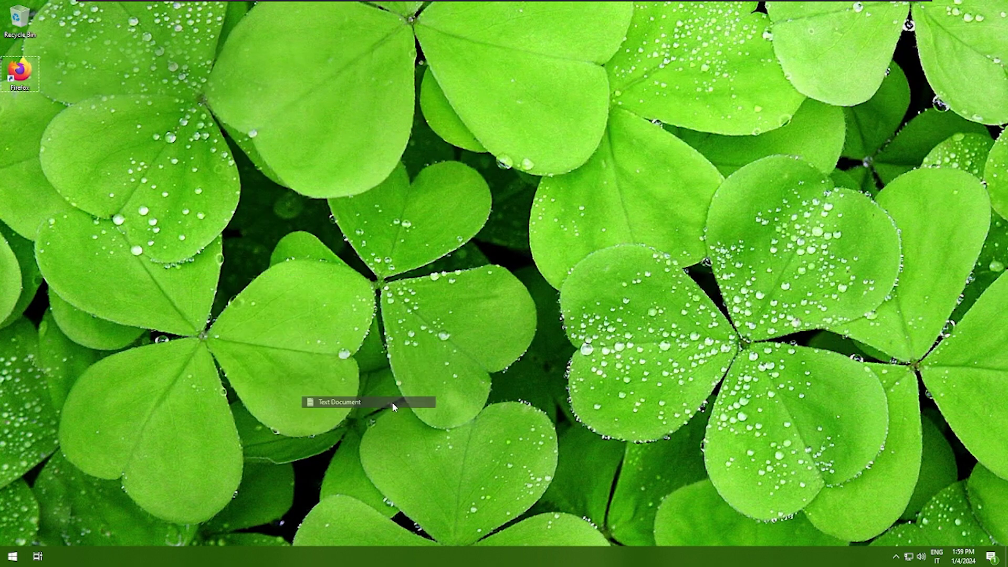
type("test")
key("Return")
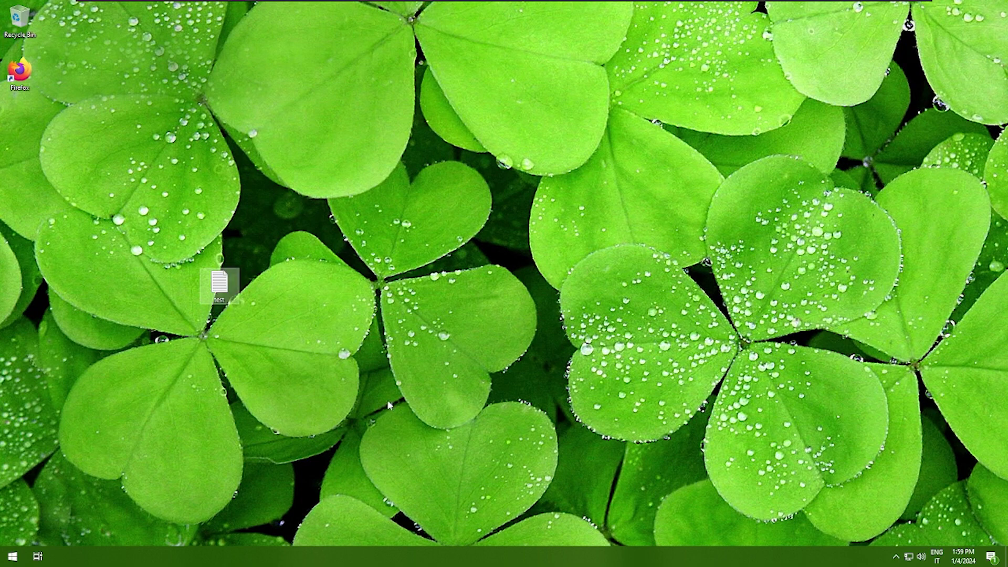
Open the test document with Notepads and make it the default app for all .txt files.
key("Return")
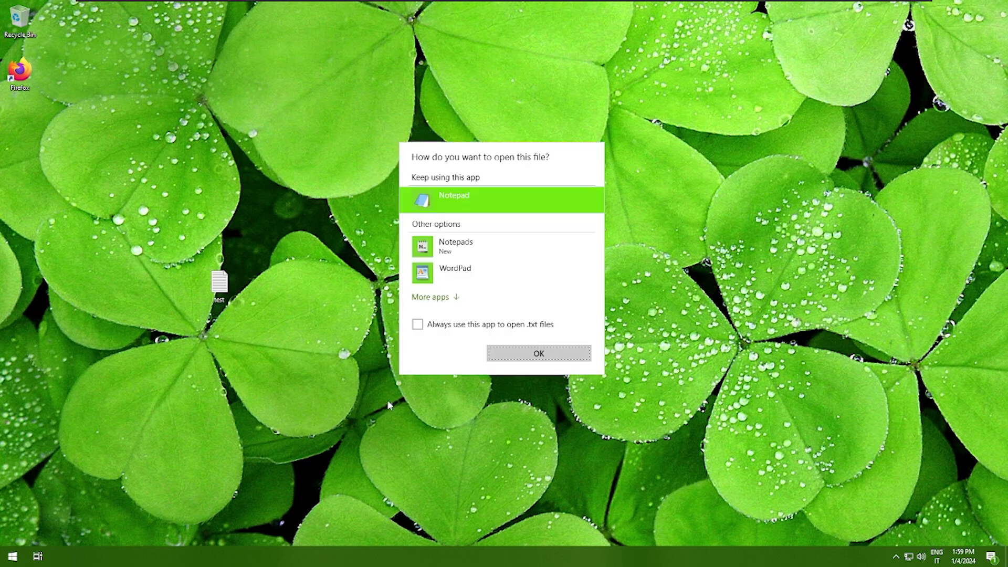
left_click(502, 328)
left_click(472, 245)
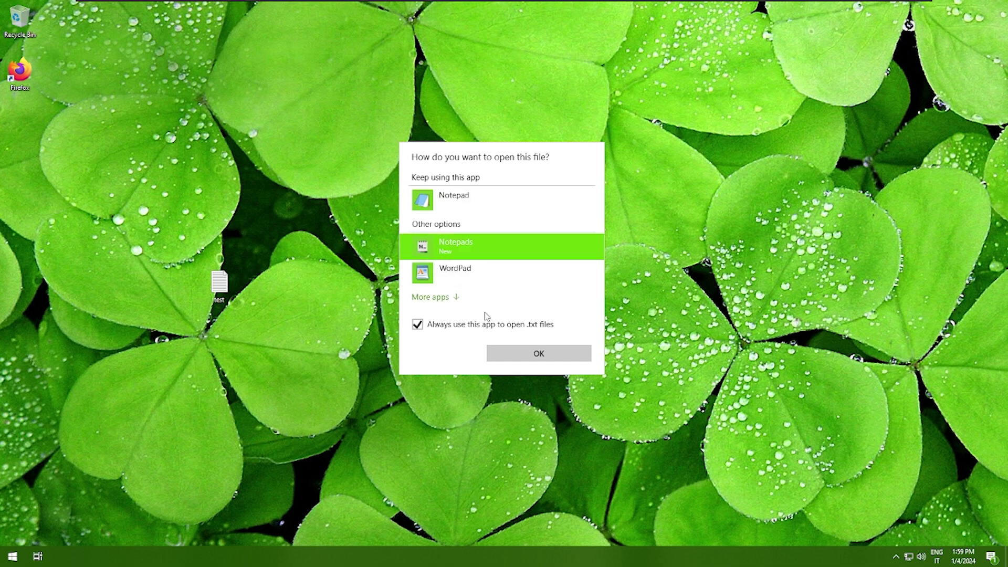
left_click(527, 357)
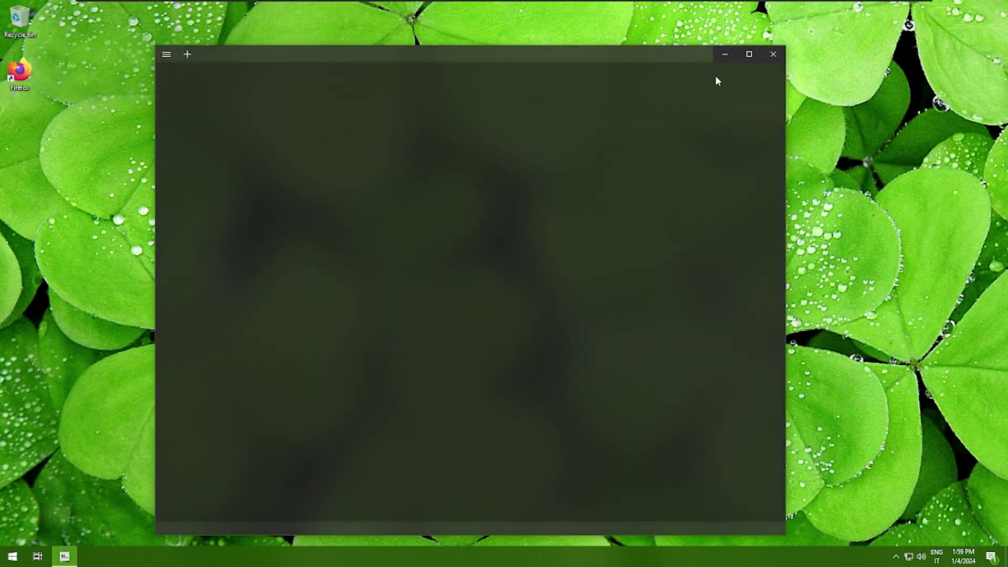
Close Notepads and delete the test text document from the desktop.
key("alt+F4")
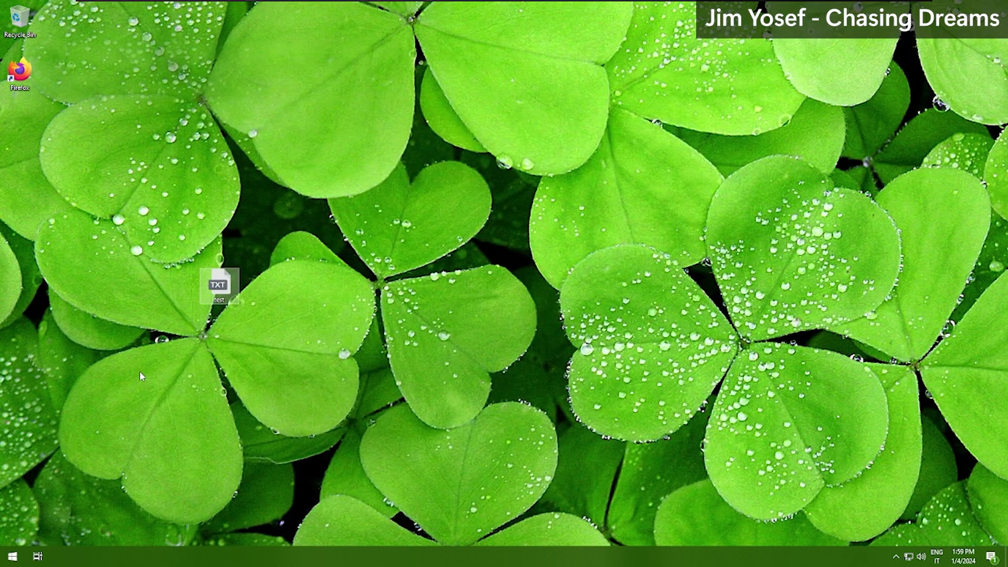
key("Delete")
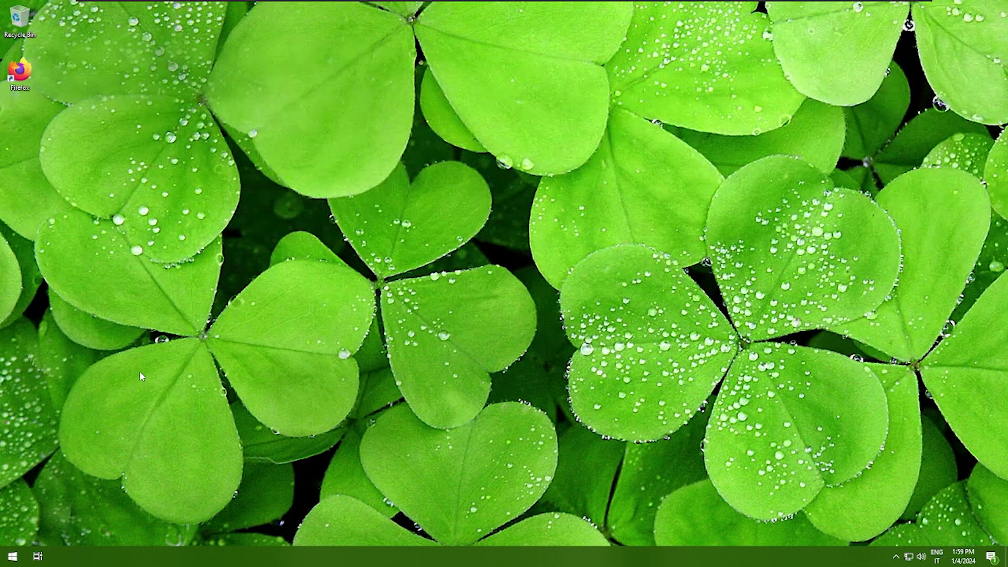
Examine the Windows Update and Windows Insider Program pages in Windows Settings, and close Settings.
key("super+i")
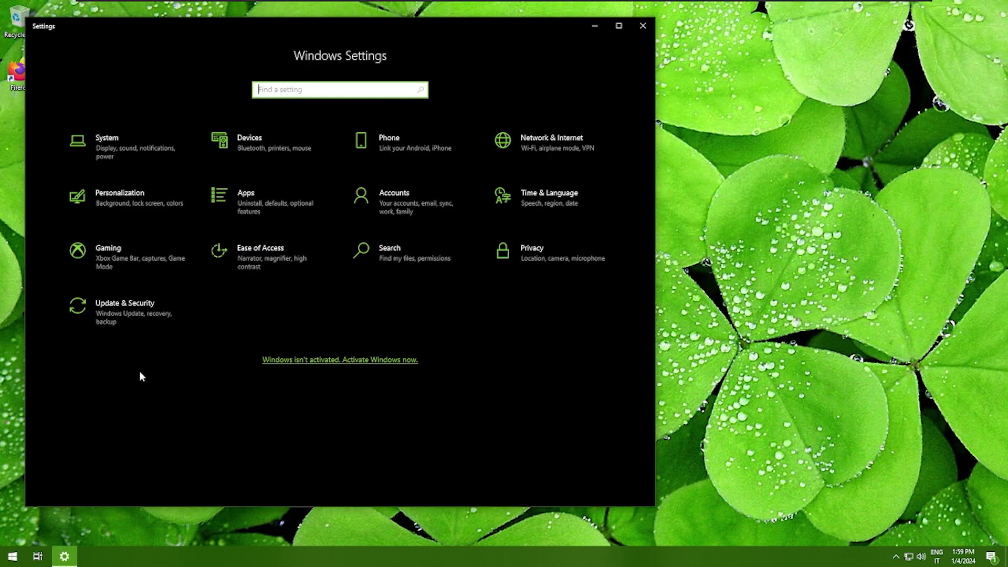
left_click(152, 297)
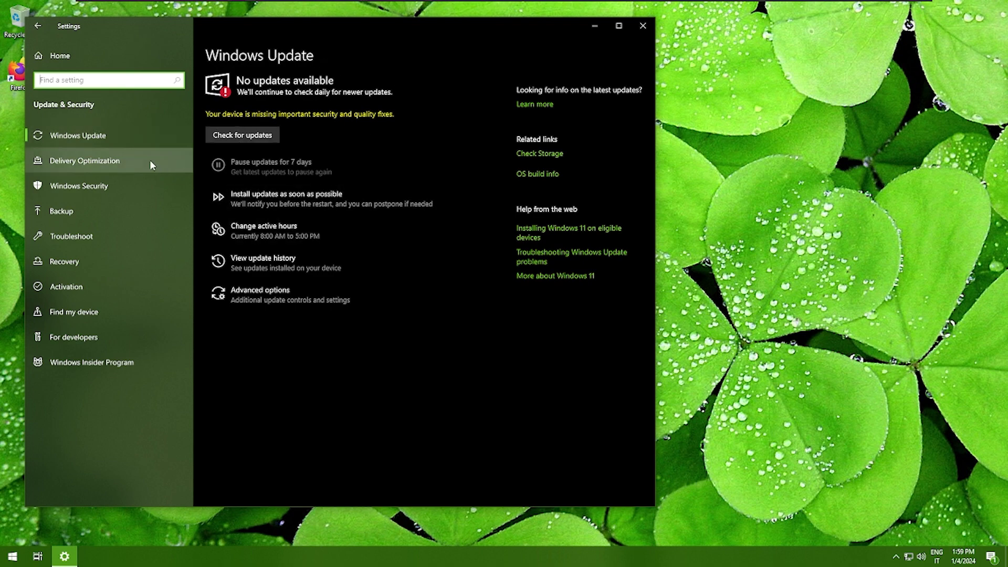
left_click(129, 362)
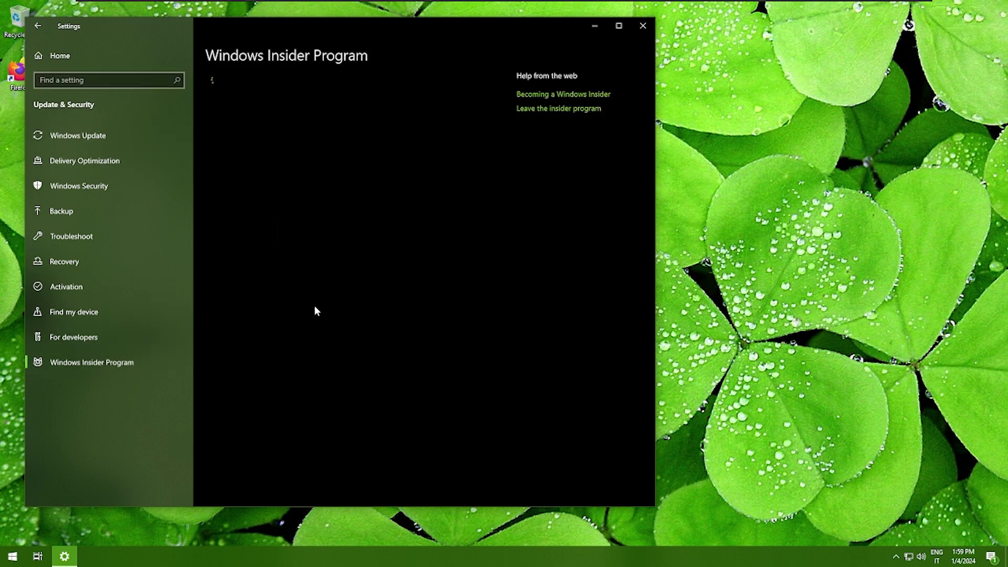
left_click(643, 26)
right_click(362, 222)
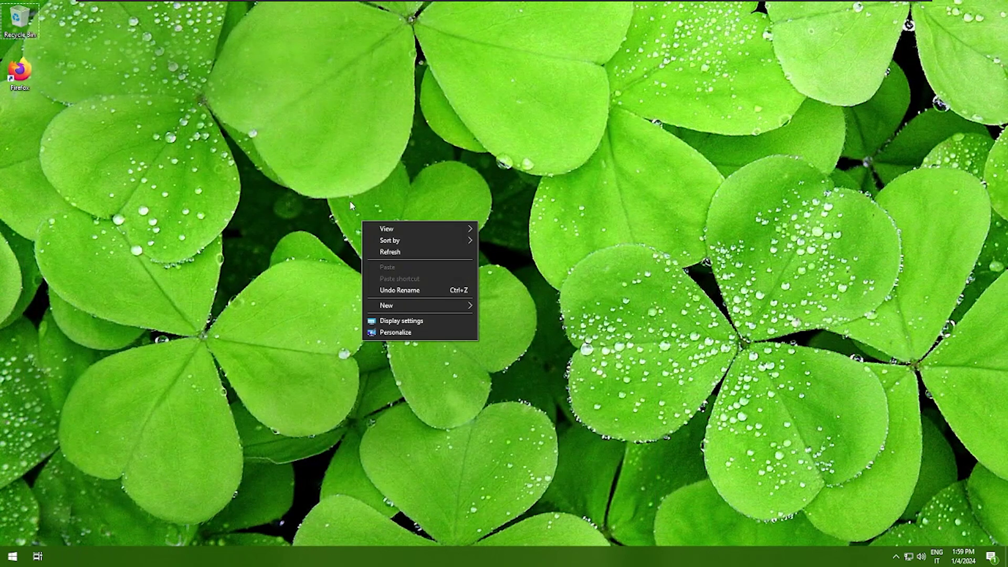
left_click(345, 159)
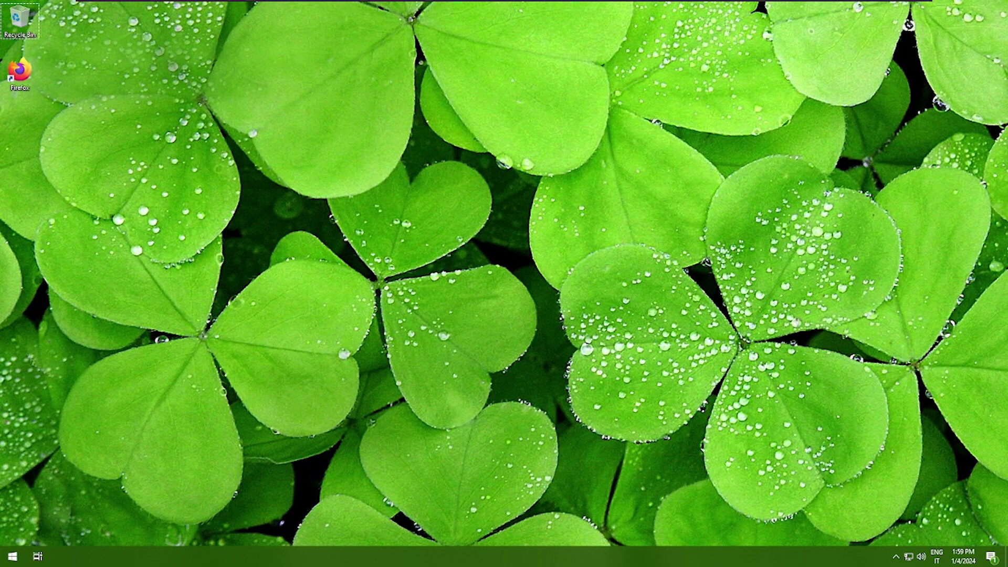
Examine the hidden tray icons and the Start app list, expanding the Windows Accessories, Administrative Tools, Ease of Access, PowerShell and System folders.
left_click(897, 557)
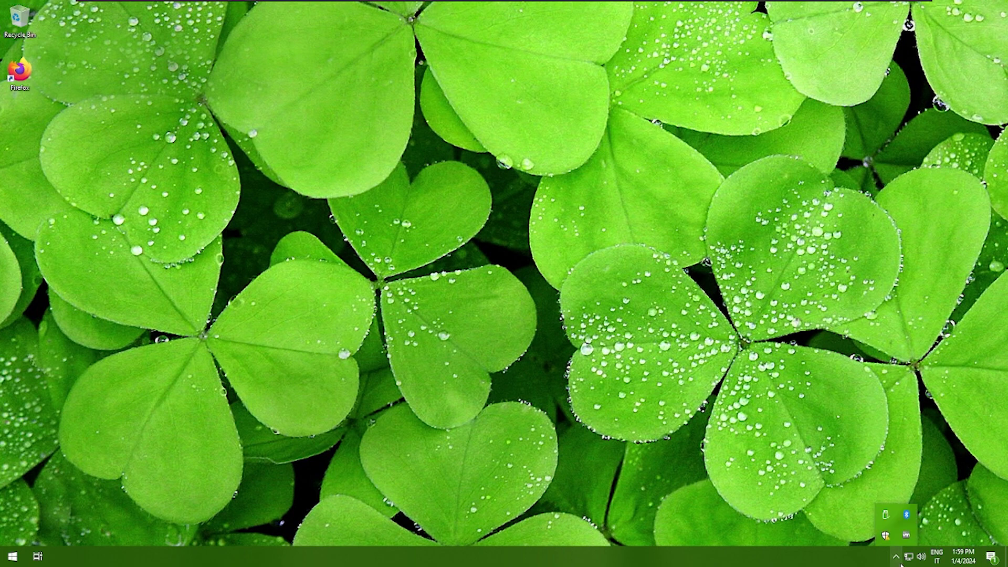
left_click(897, 557)
key("super")
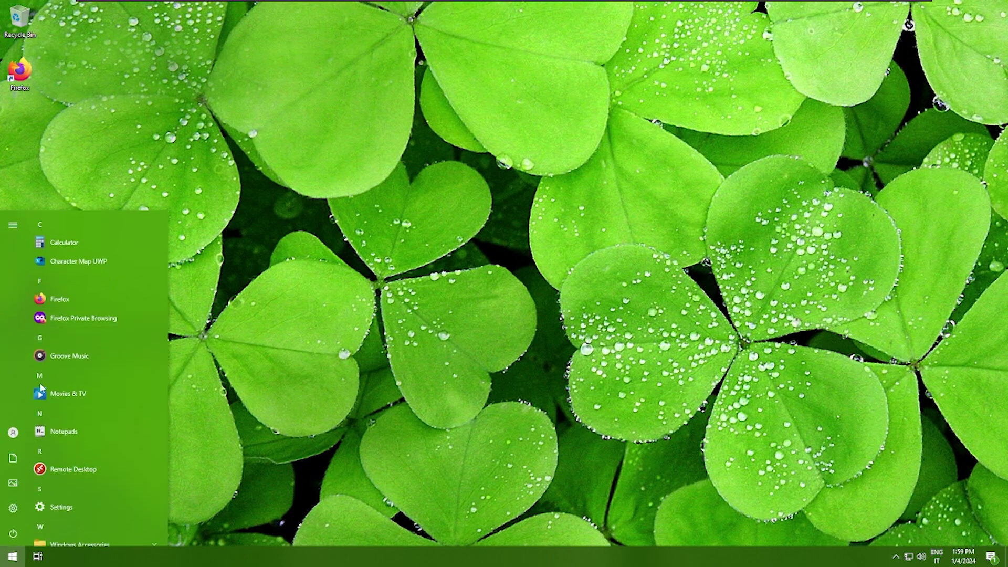
scroll(115, 263, "down", 3)
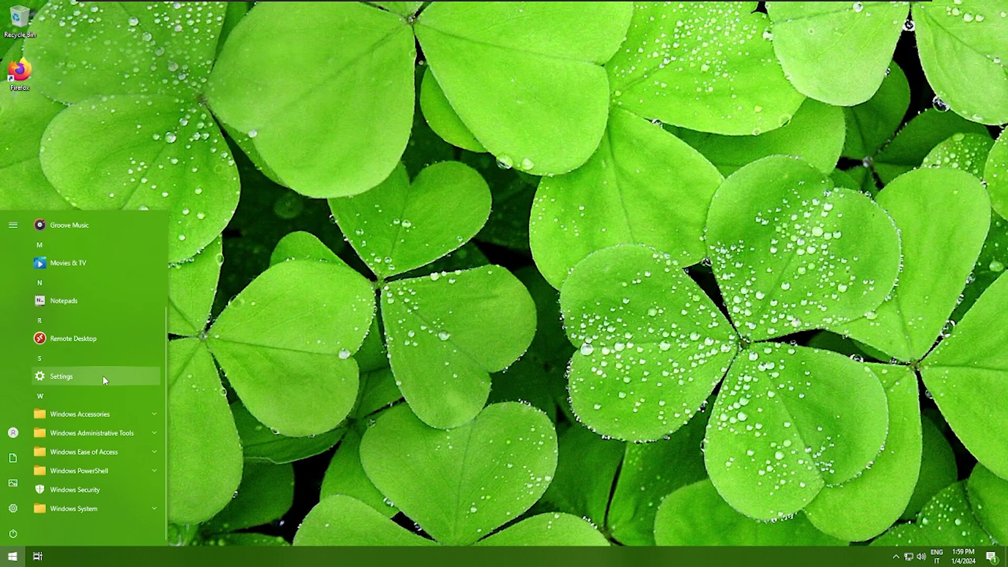
left_click(120, 417)
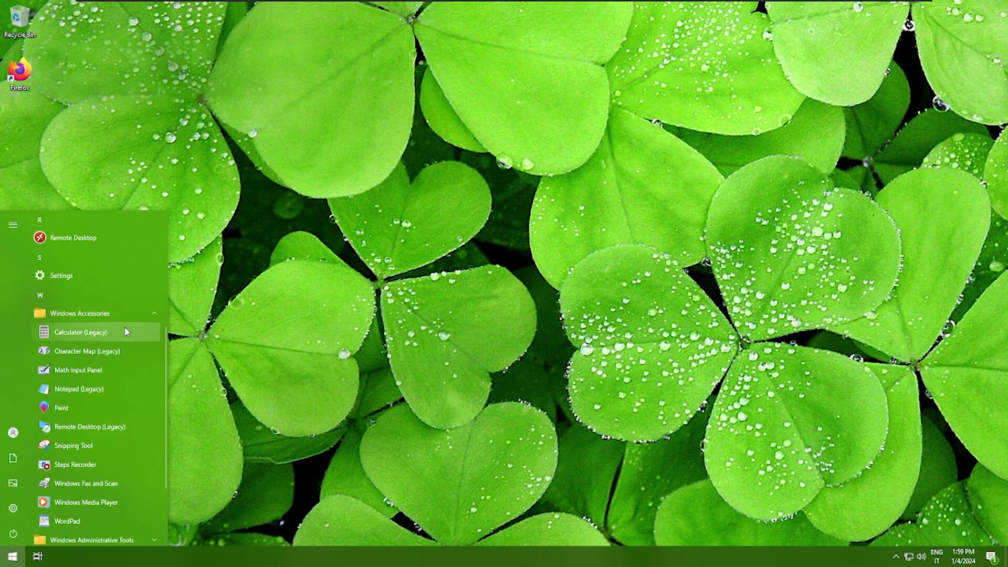
scroll(125, 326, "down", 1)
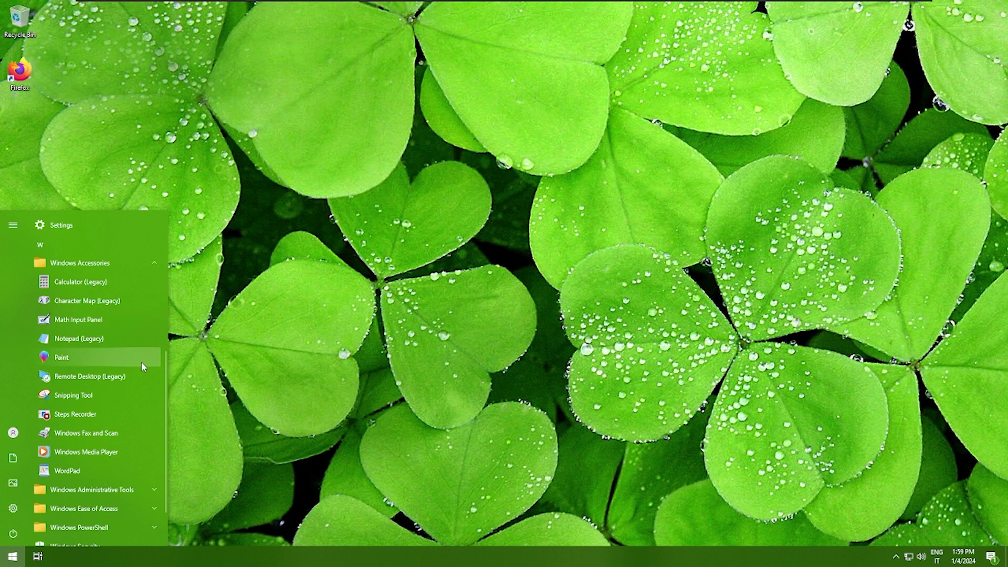
scroll(143, 357, "down", 1)
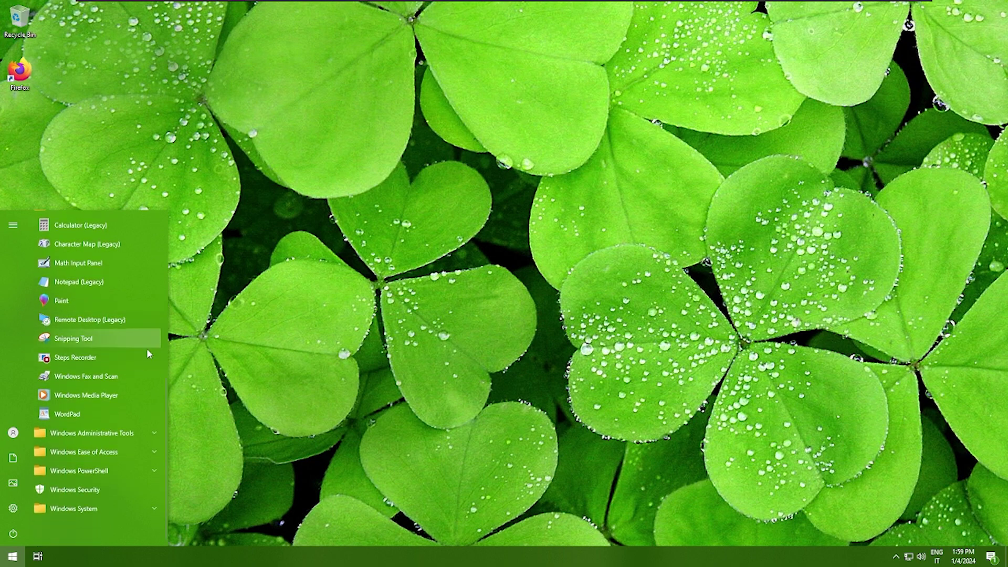
left_click(156, 436)
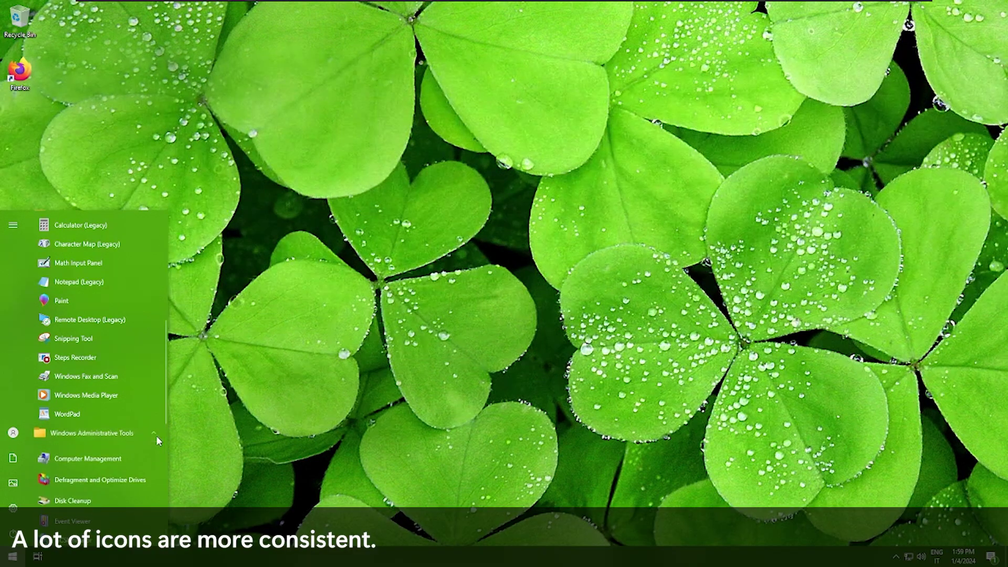
scroll(151, 415, "down", 5)
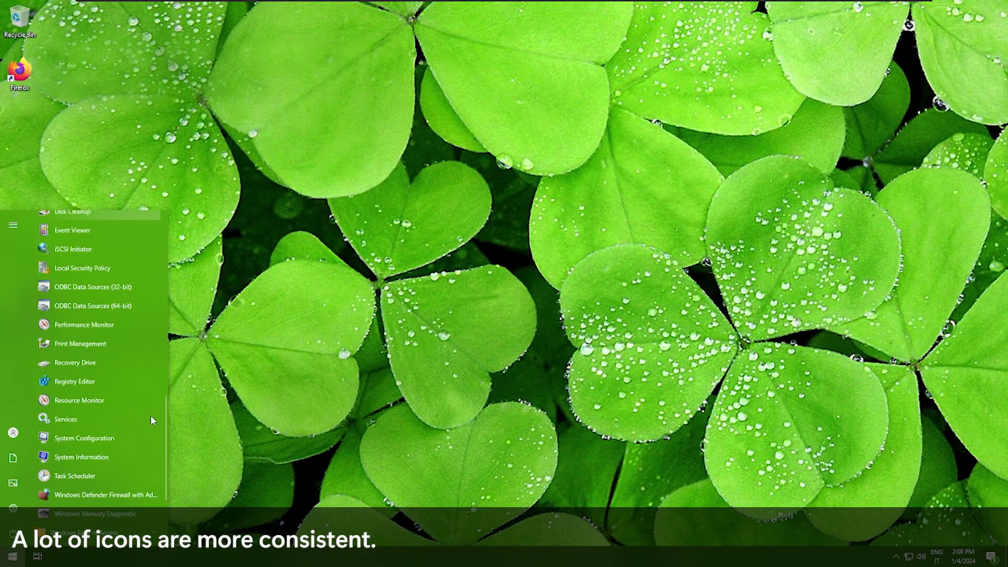
left_click(125, 451)
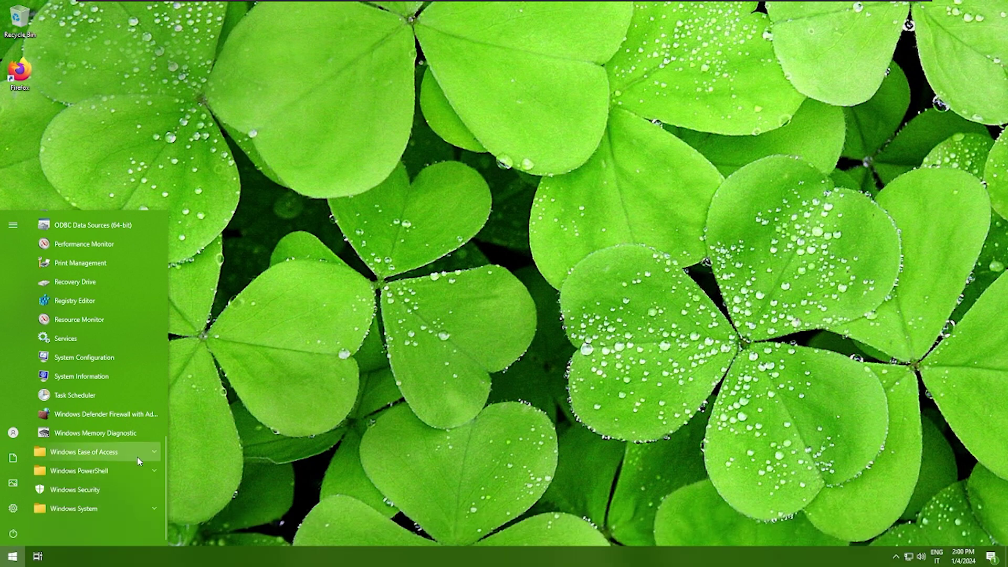
left_click(109, 470)
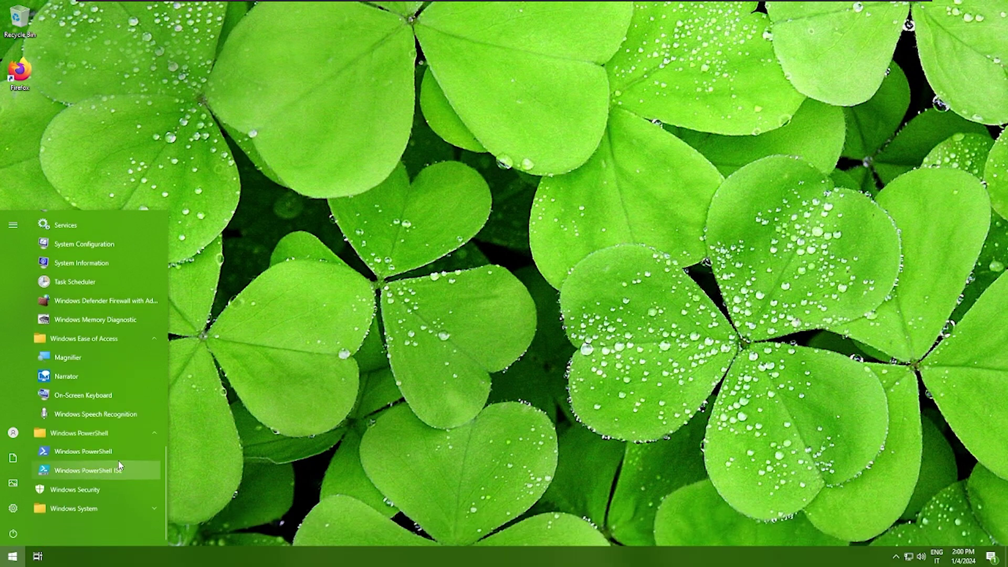
left_click(126, 508)
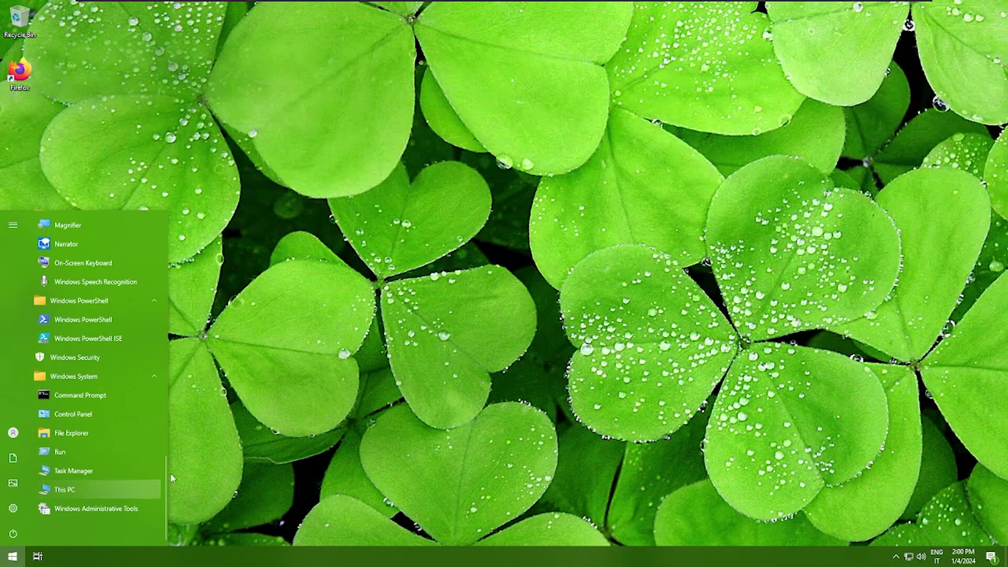
Open File Explorer and browse to C:\Windows\Web\Wallpaper\Windows.
left_click(121, 434)
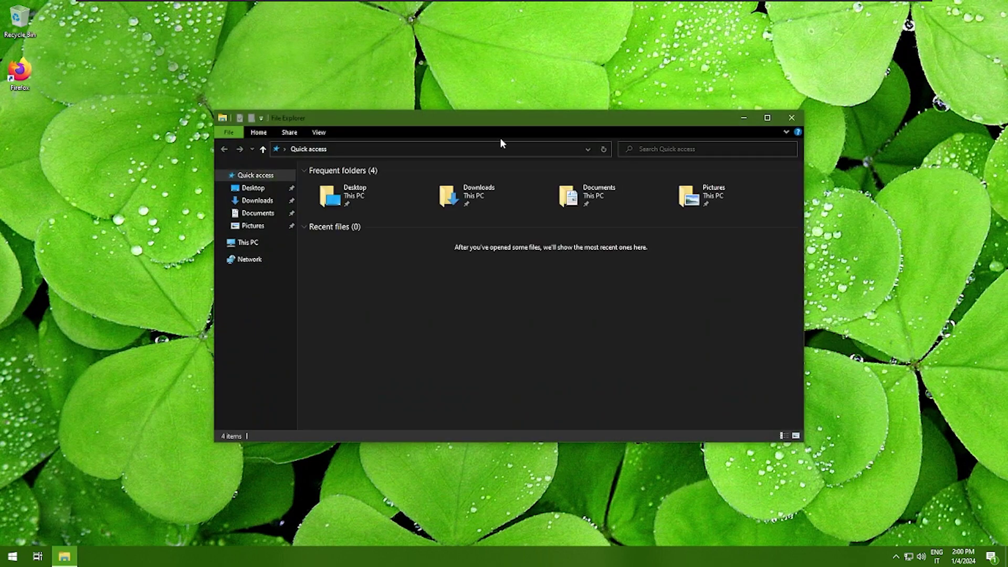
left_click(248, 242)
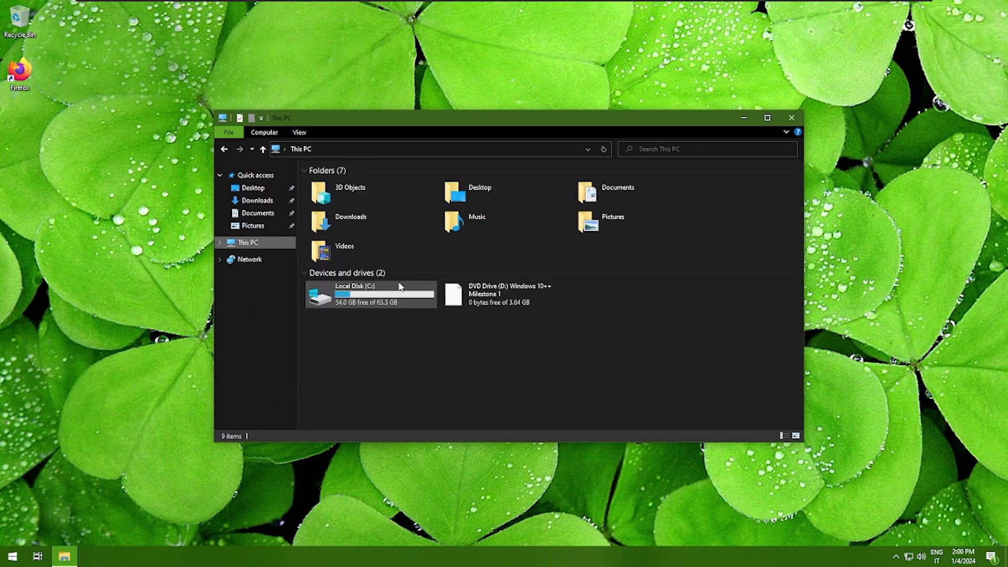
double_click(400, 286)
left_click(416, 229)
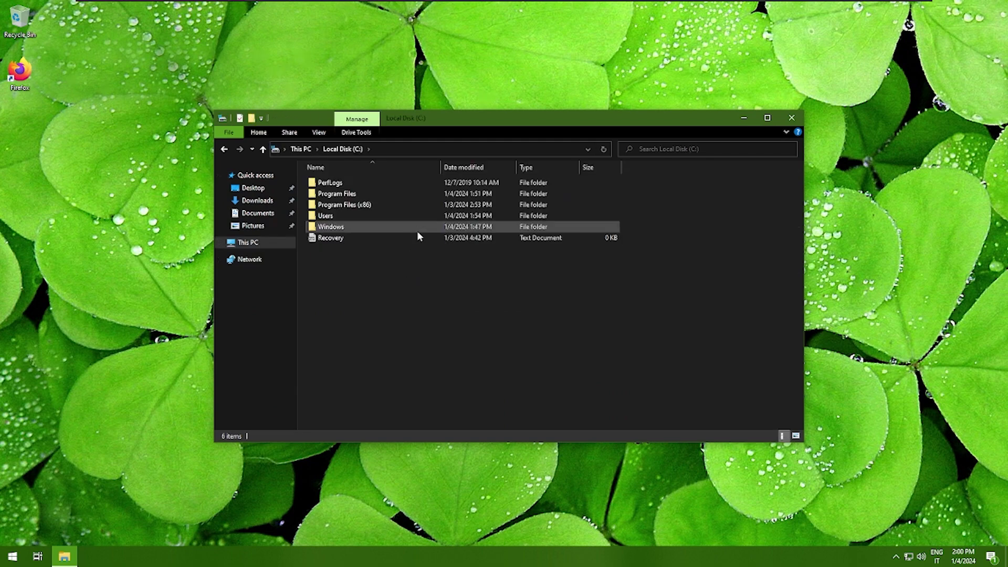
double_click(417, 228)
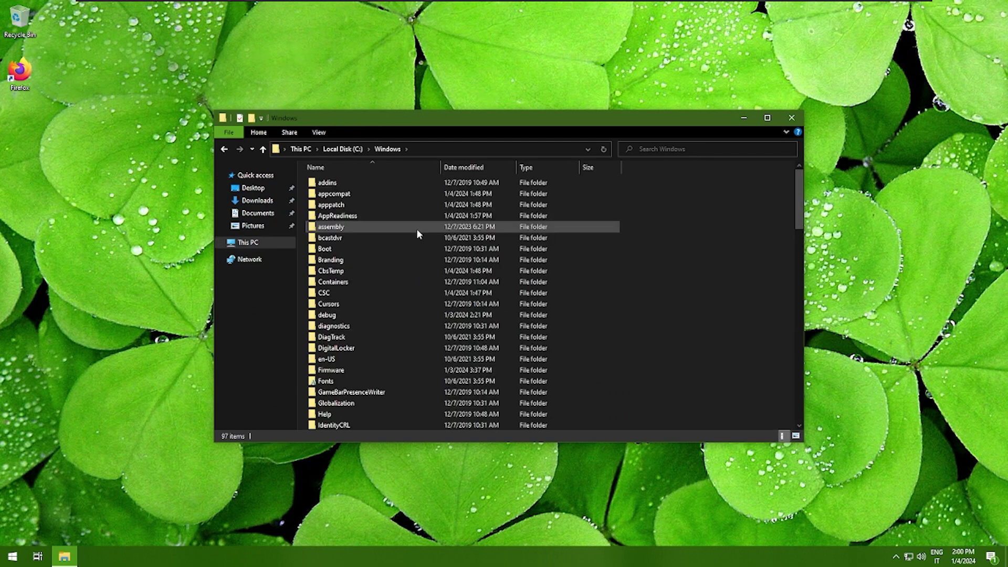
scroll(417, 229, "down", 15)
double_click(417, 228)
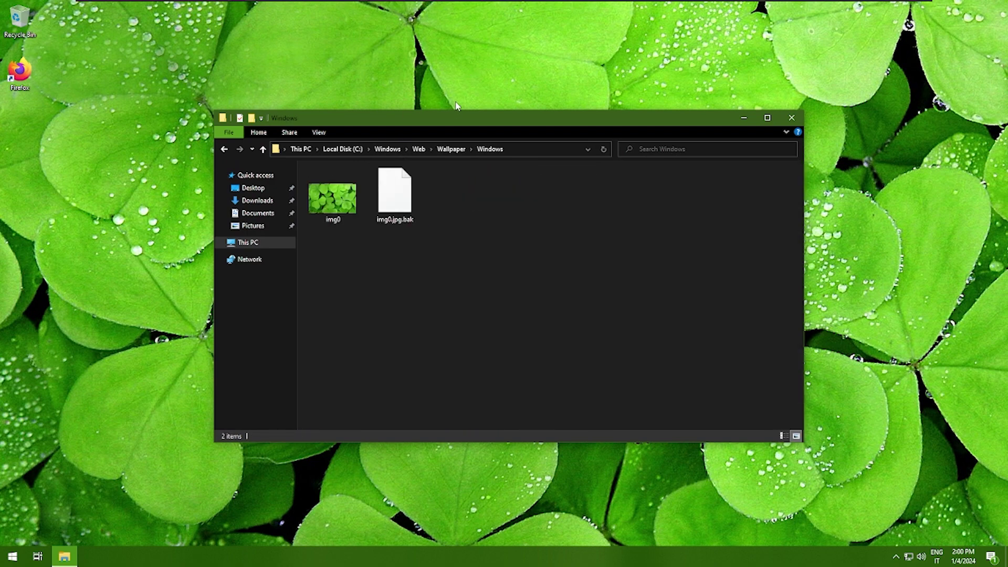
key("super+r")
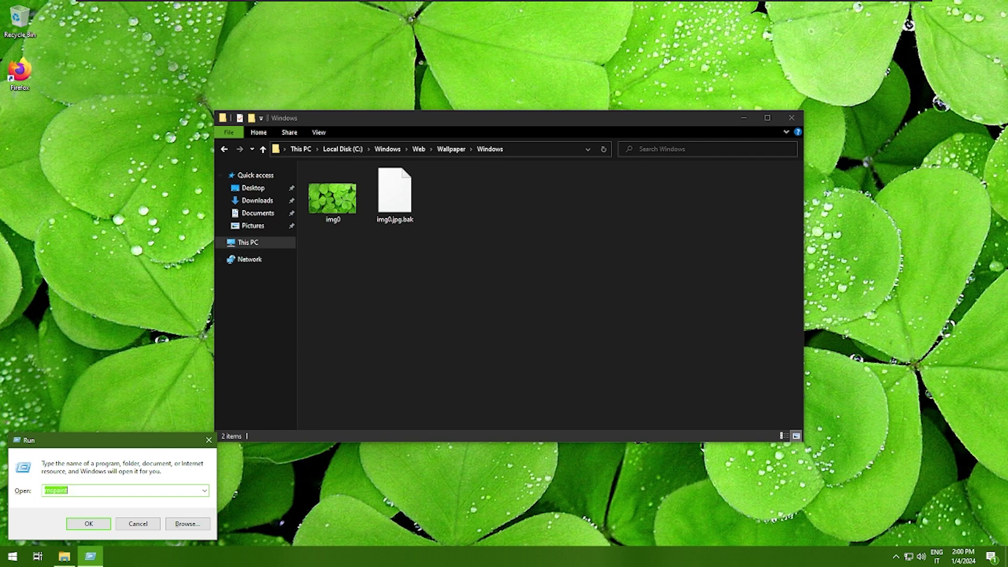
left_click_drag(164, 443, 515, 102)
left_click(336, 127)
left_click(559, 101)
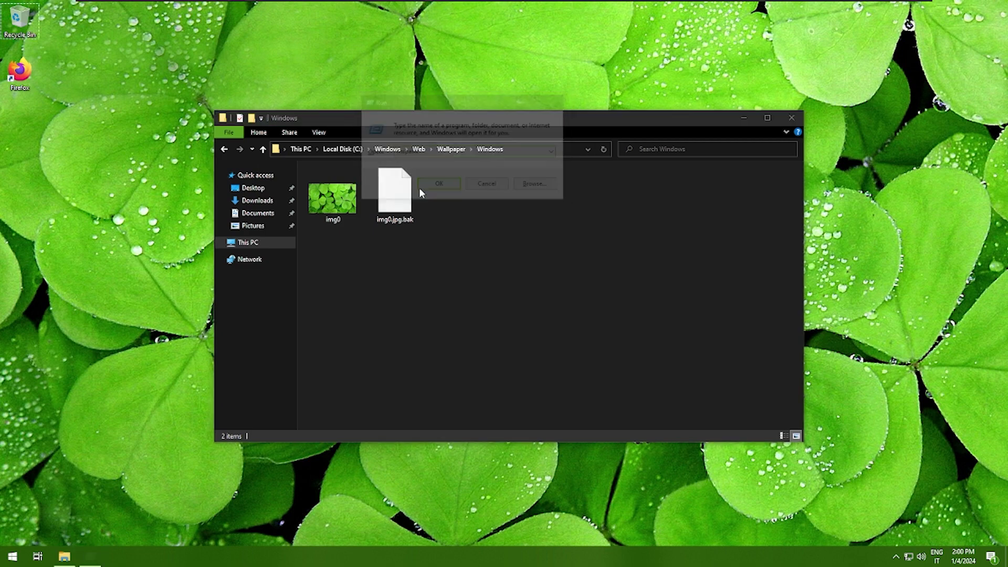
Copy img0.jpg.bak from the Windows wallpaper folder to the desktop.
left_click(412, 206)
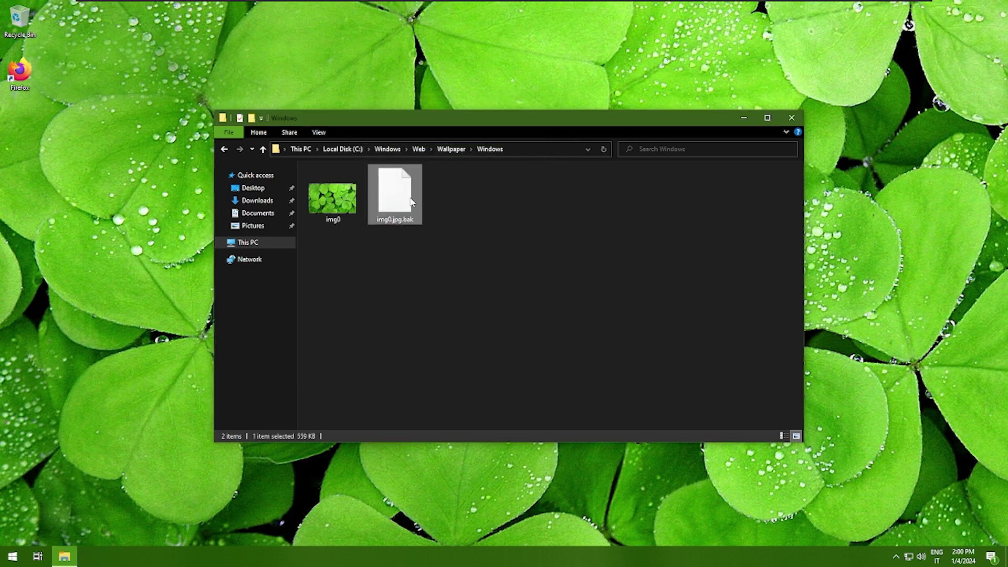
left_click(145, 133)
key("ctrl+v")
Rename the desktop copy of the wallpaper backup to img0.jpg and accept the extension change.
key("F2")
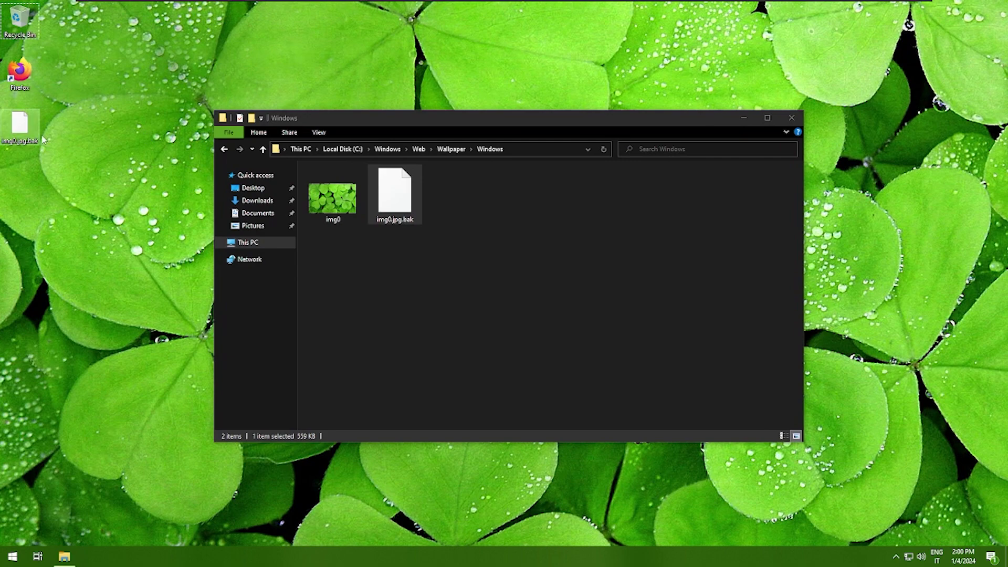
key("End")
key("BackSpace")
key("BackSpace")
key("BackSpace")
key("BackSpace")
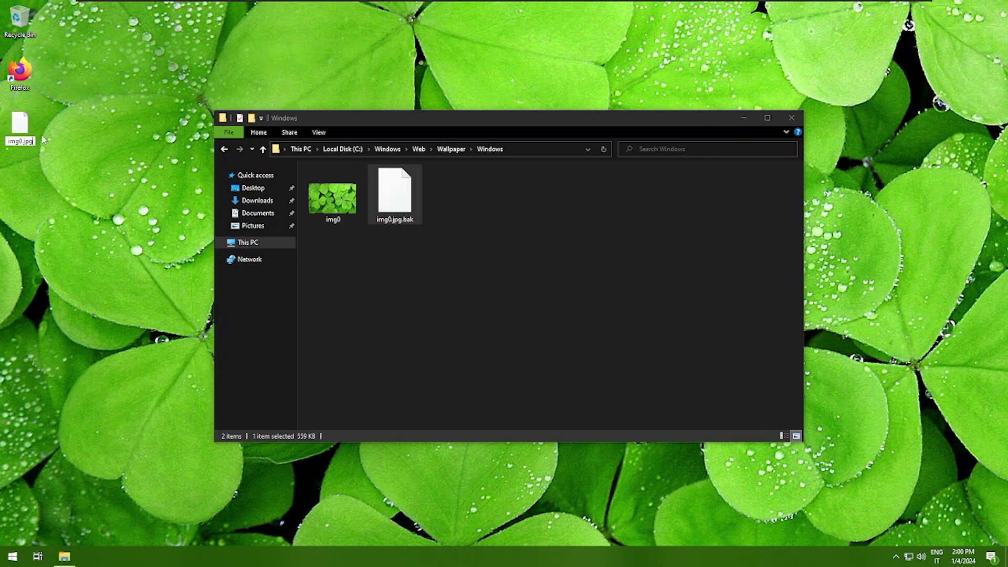
key("Return")
key("Return")
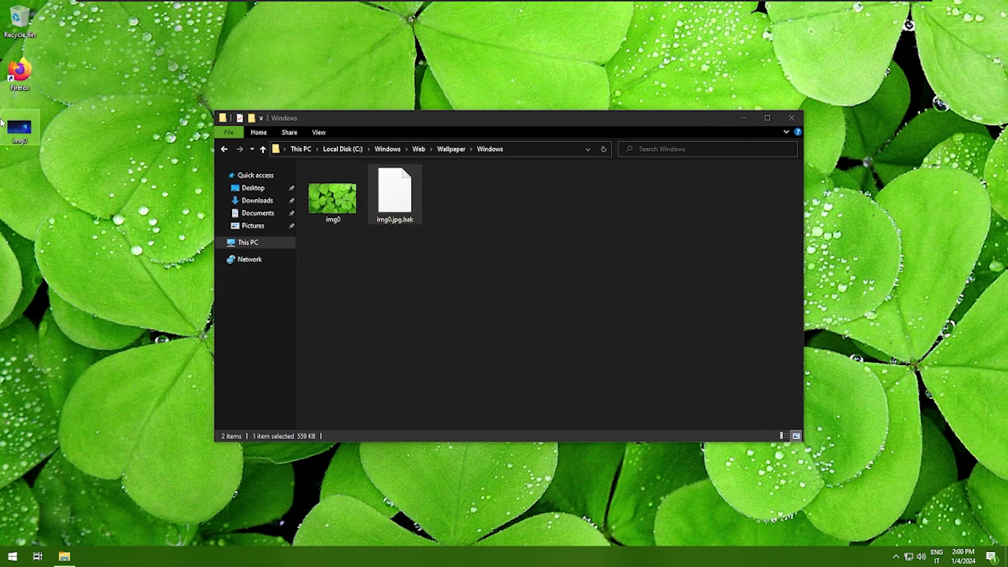
View the desktop img0 picture in Paint, zoomed out to see the whole image, and close Paint.
double_click(19, 120)
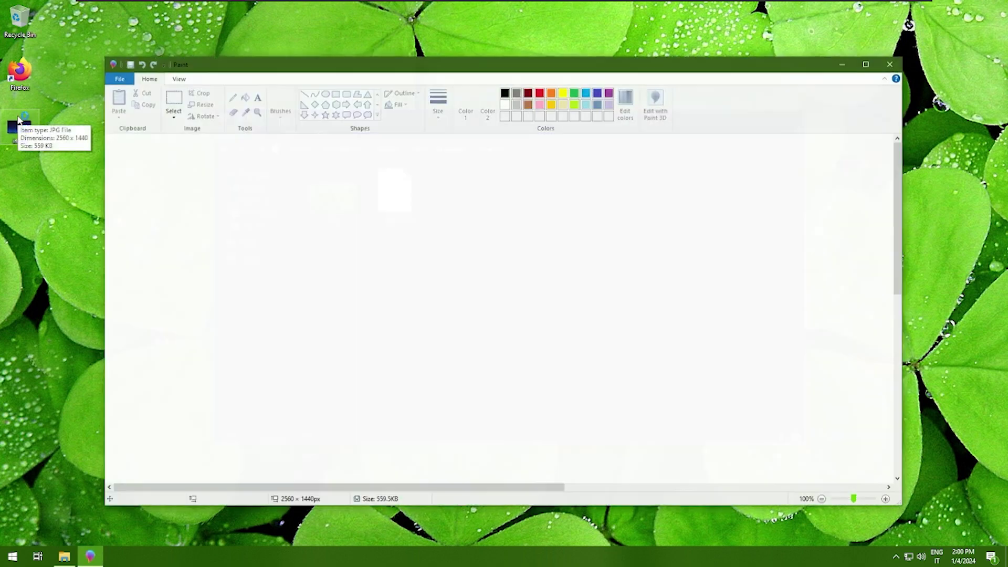
scroll(472, 321, "up", 2)
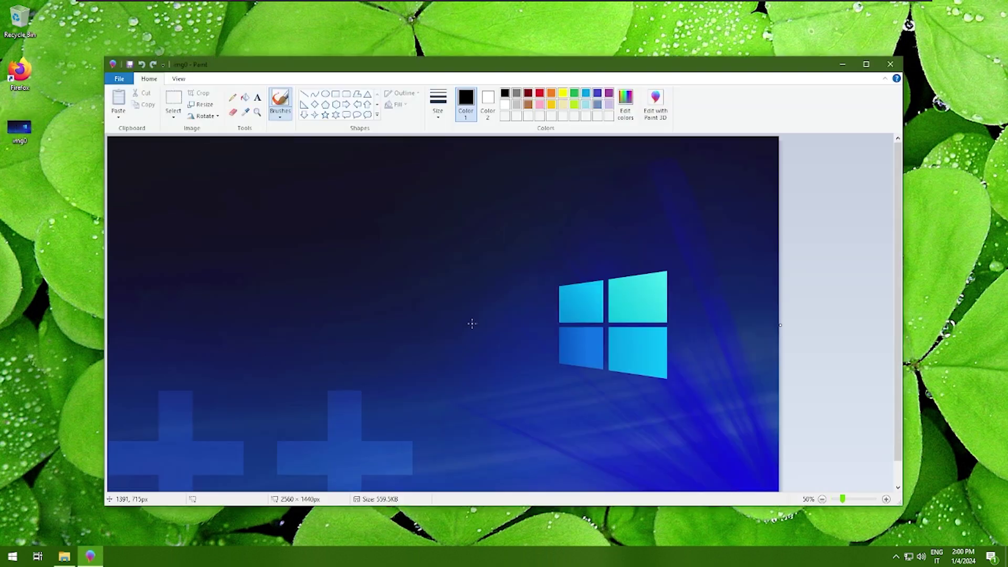
scroll(471, 321, "down", 2)
key("alt+F4")
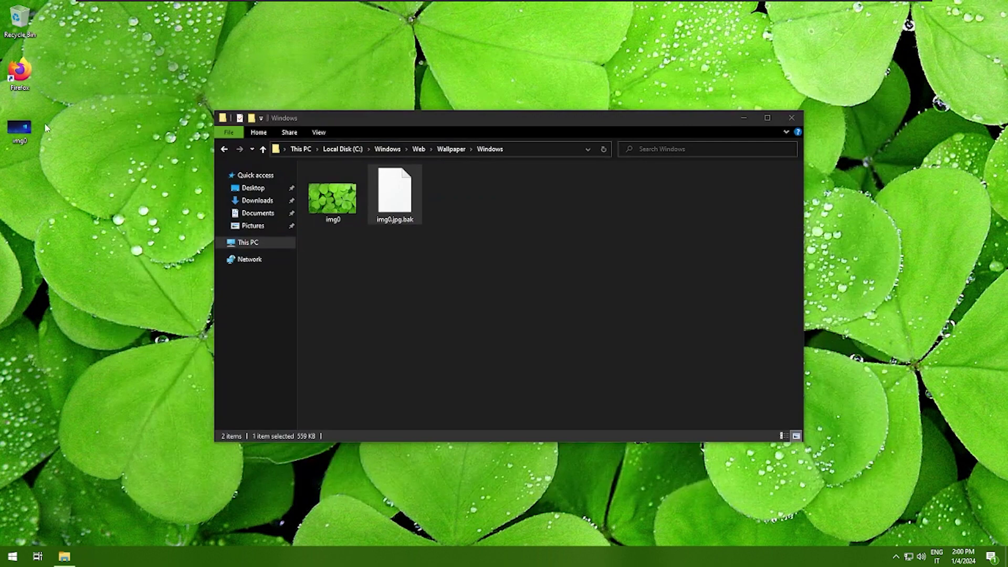
Set the desktop img0 picture as the desktop background and check how the Start menu looks with it.
right_click(8, 144)
left_click(17, 131)
right_click(17, 131)
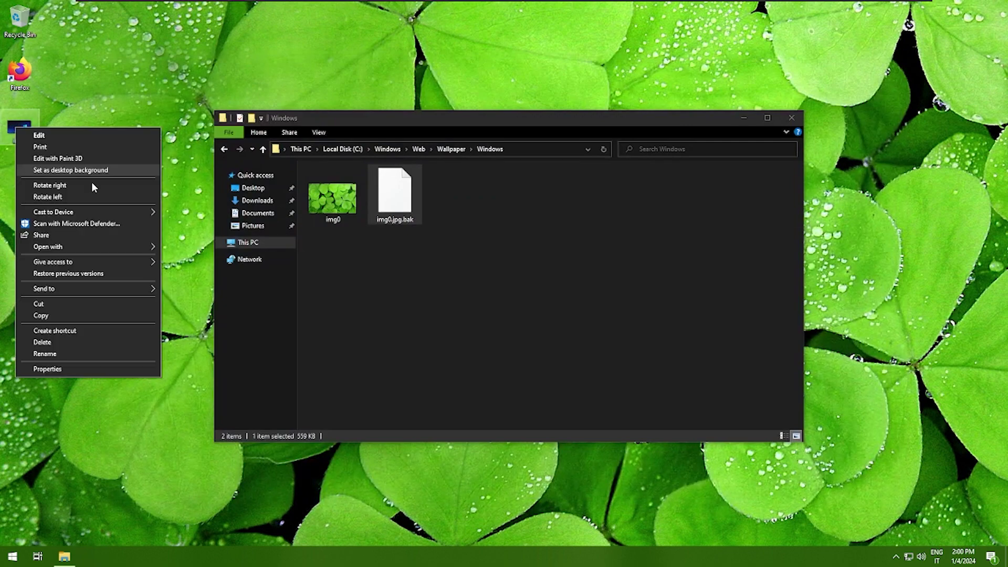
left_click(111, 171)
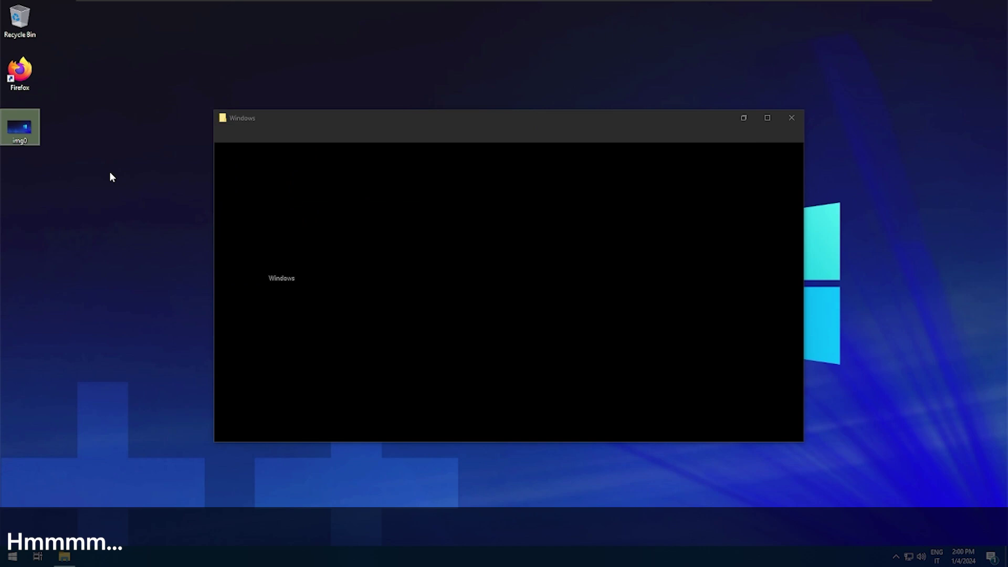
key("super")
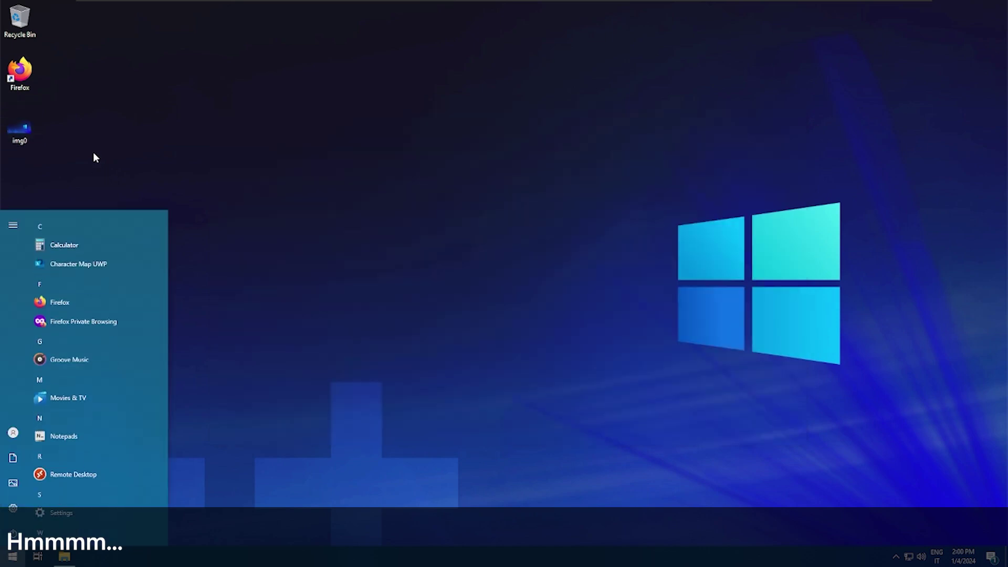
key("super")
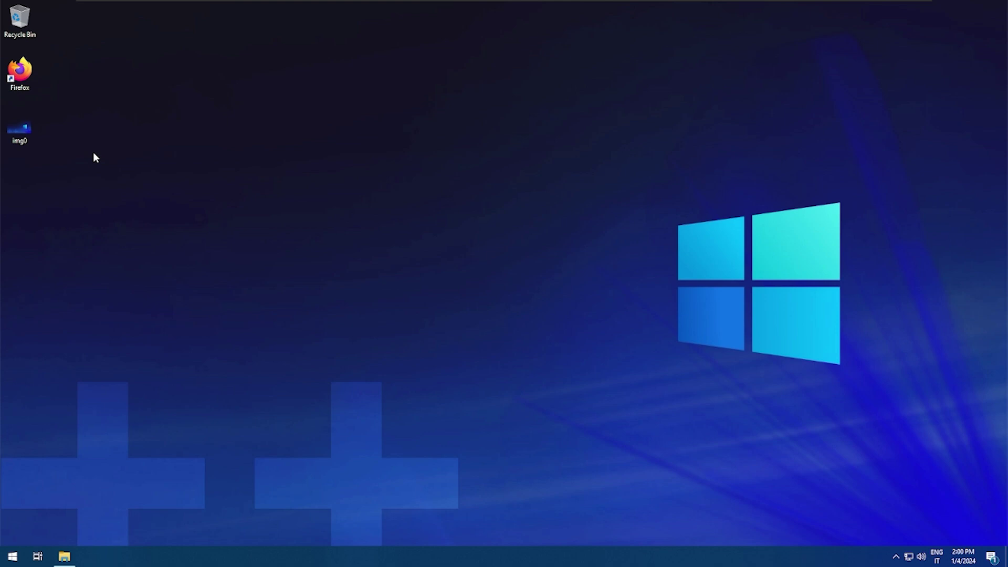
Set the clover img0 picture from the Windows wallpaper folder as the desktop background.
key("alt+Tab")
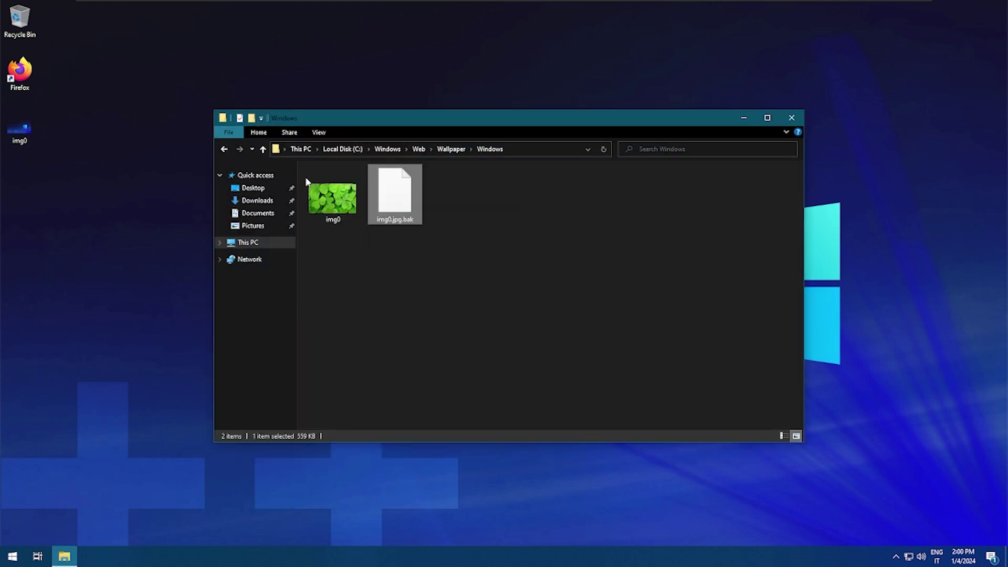
left_click(330, 189)
right_click(329, 189)
left_click(438, 232)
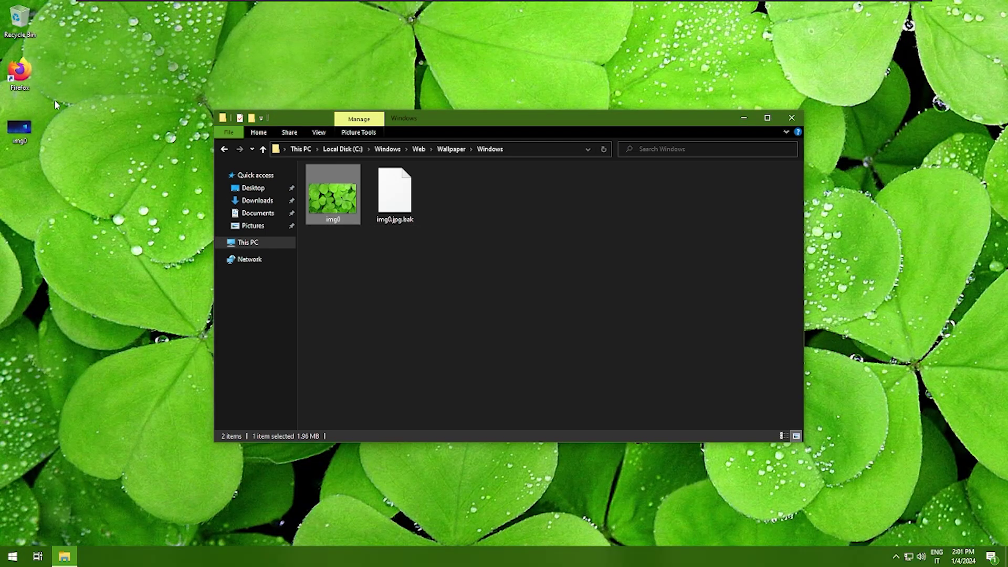
Move the img0 copy from the desktop to the Recycle Bin, empty the bin, and close File Explorer.
left_click(120, 152)
left_click_drag(1, 138, 20, 18)
right_click(19, 13)
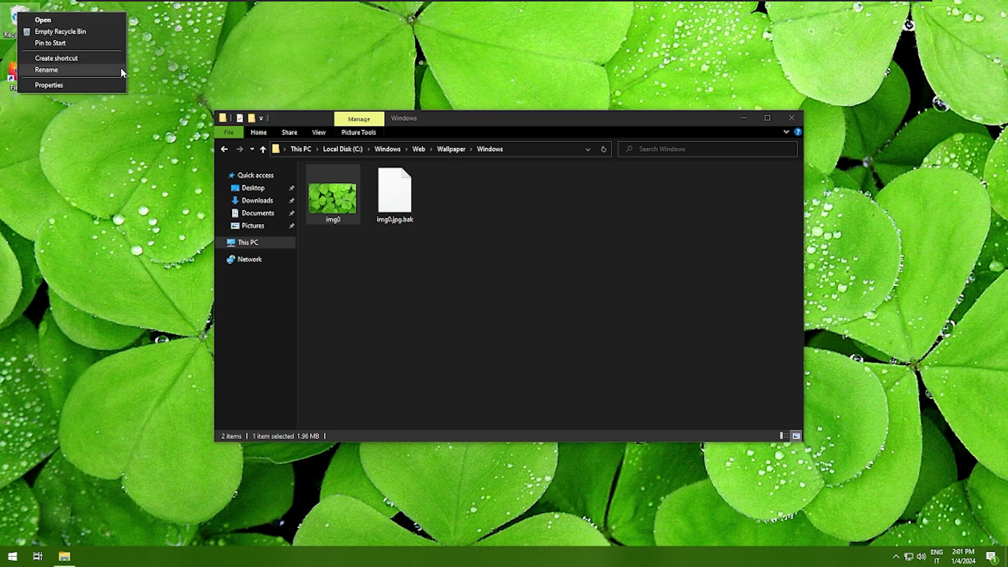
left_click(91, 26)
key("Return")
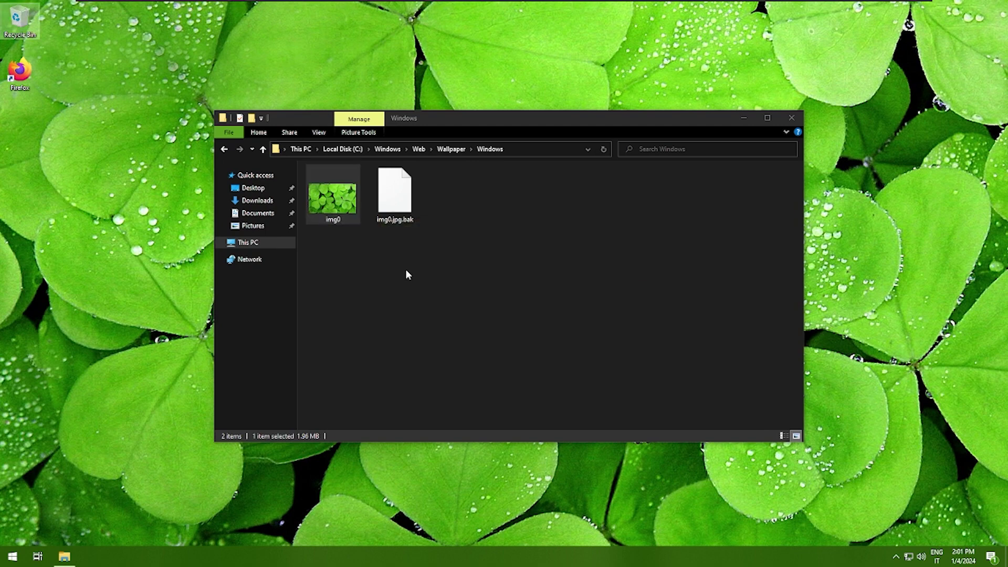
left_click_drag(432, 297, 557, 226)
key("alt+F4")
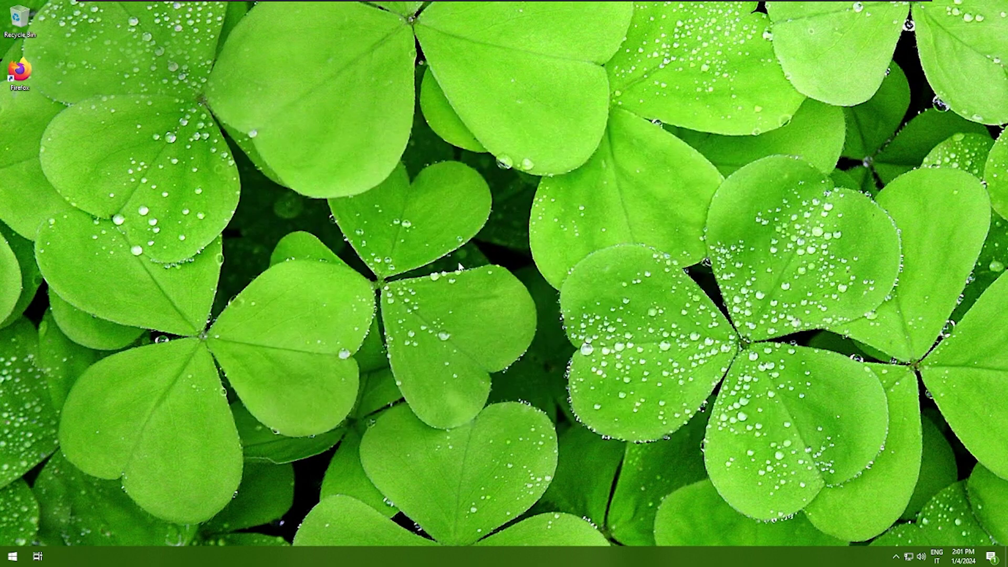
key("super")
key("super")
key("super+Tab")
key("super+Tab")
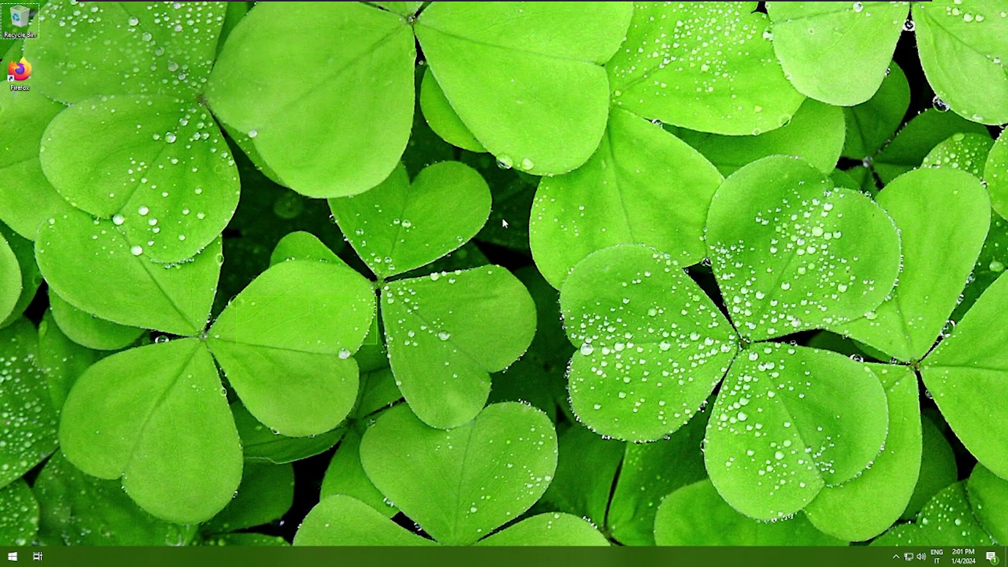
left_click(361, 269)
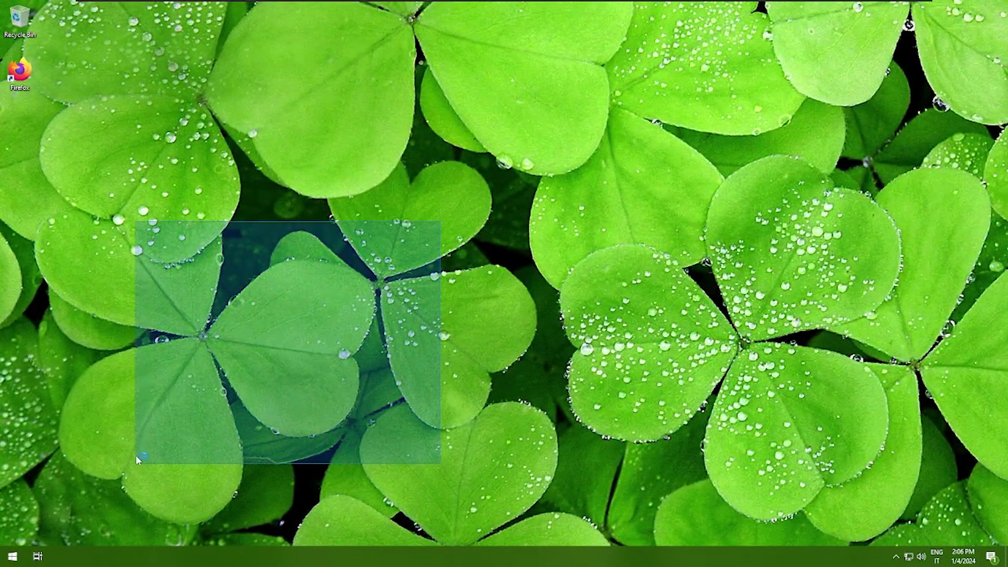
left_click_drag(807, 335, 513, 409)
left_click_drag(443, 459, 247, 520)
key("super")
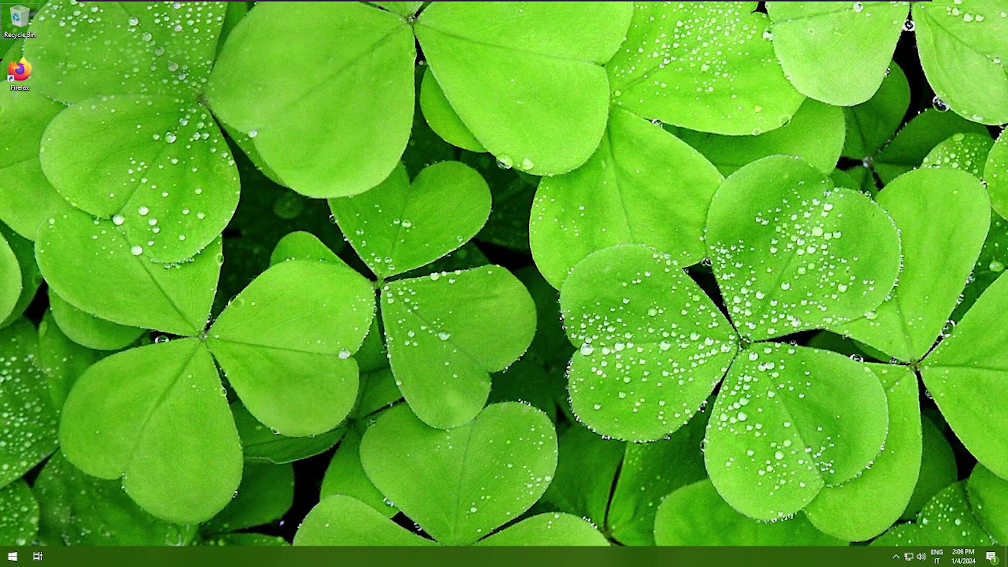
Open Task Manager, examine which apps are set to run at startup, and close it.
key("ctrl+shift+Escape")
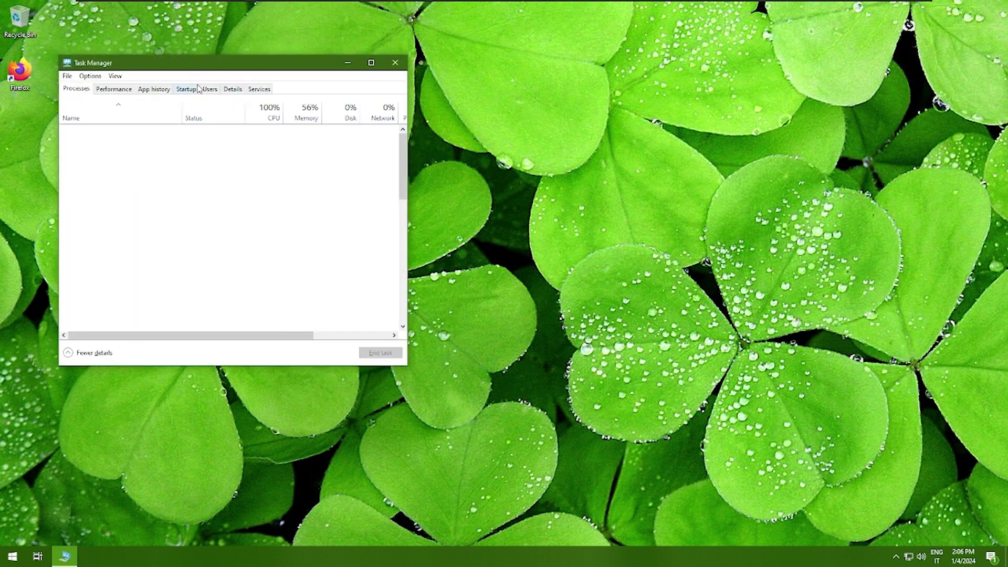
left_click(190, 88)
left_click(211, 89)
left_click(188, 90)
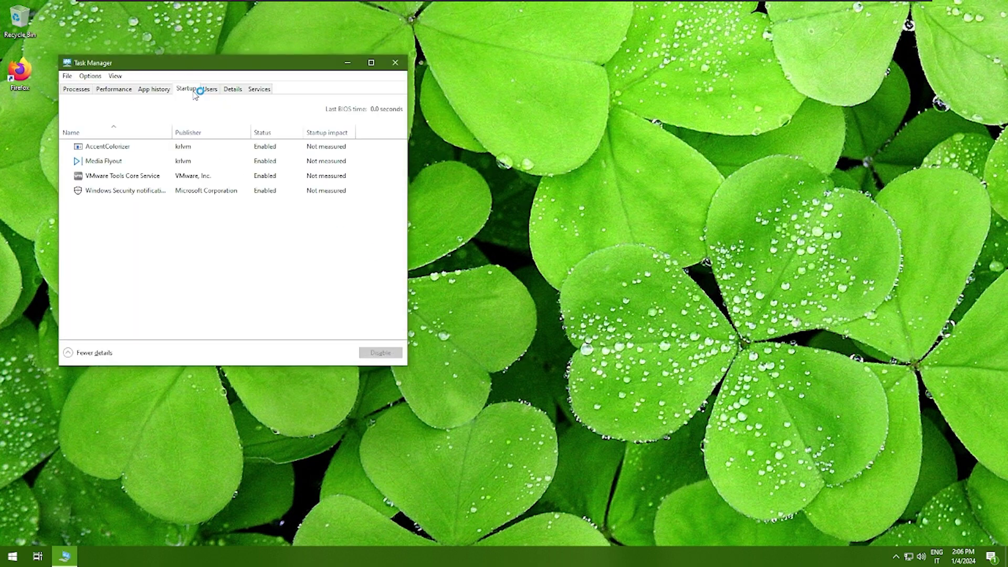
right_click(172, 149)
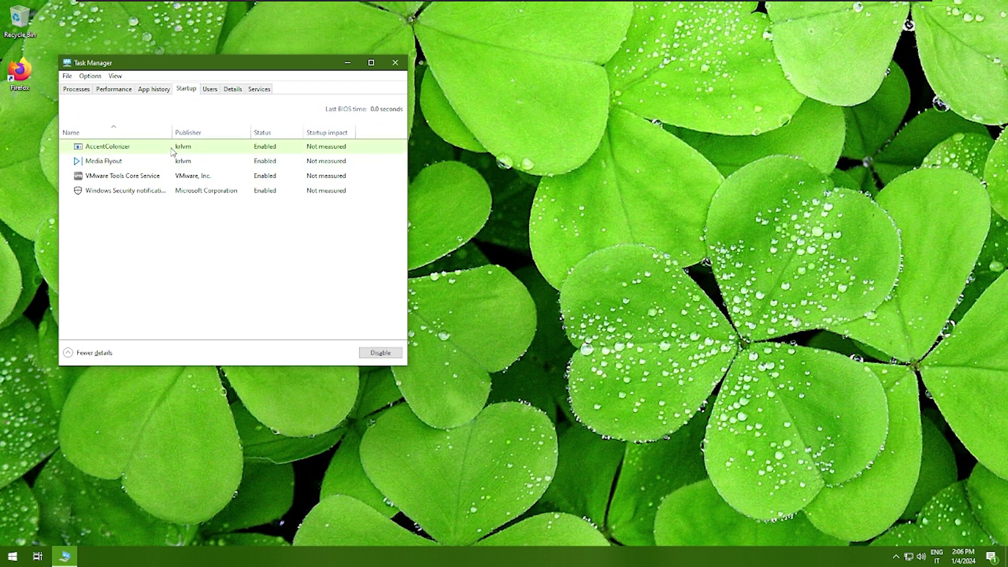
left_click(719, 361)
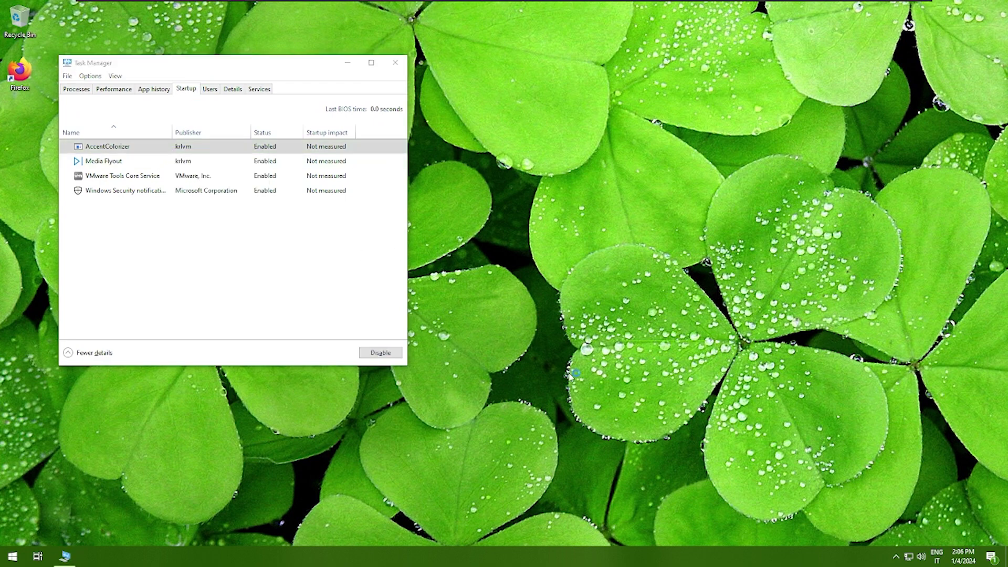
left_click(236, 234)
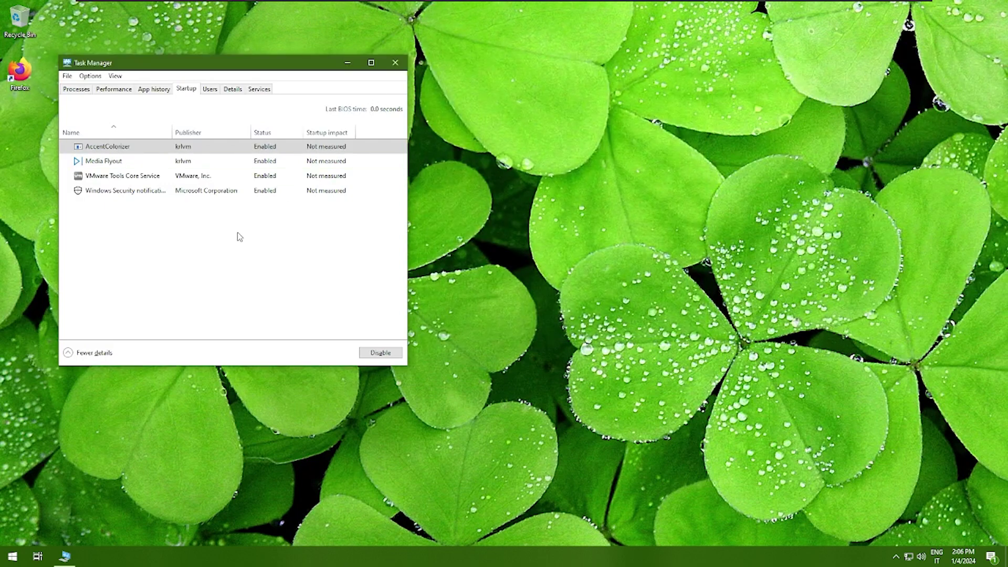
left_click(534, 159)
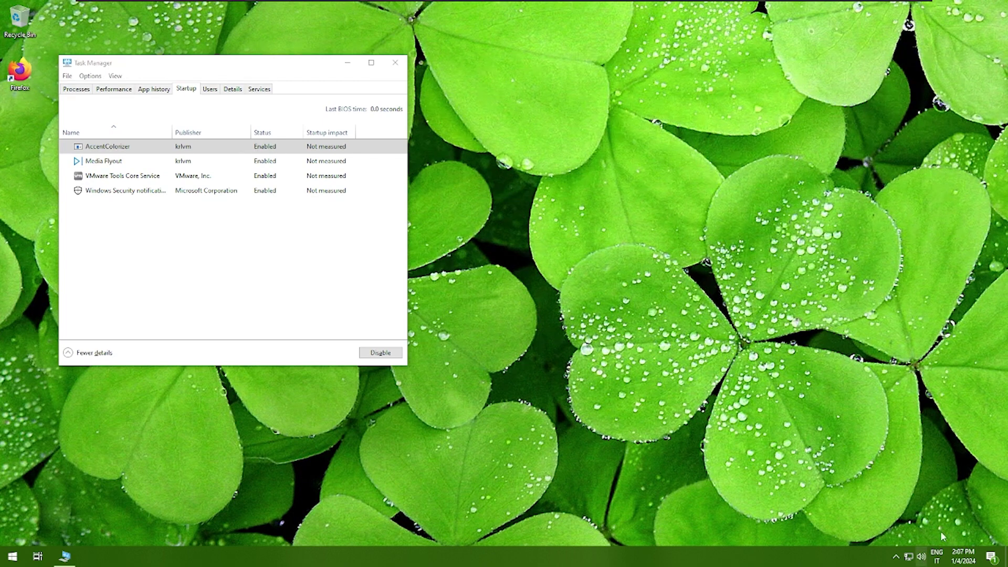
left_click(921, 426)
key("alt+F4")
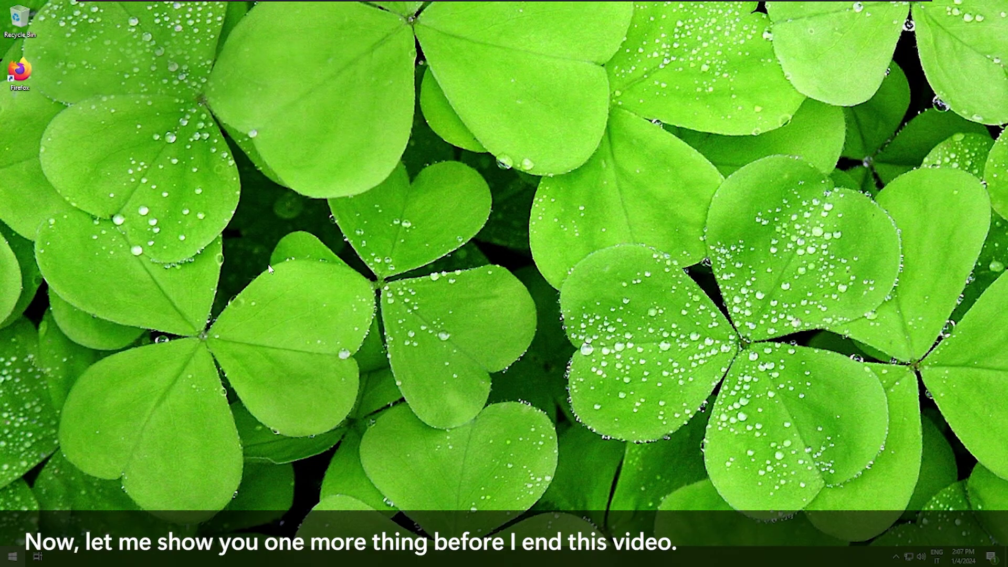
Open Firefox, search Google for XPower7125, dismiss the primary browser prompt and reject Google's optional cookies.
key("super")
key("super")
double_click(28, 79)
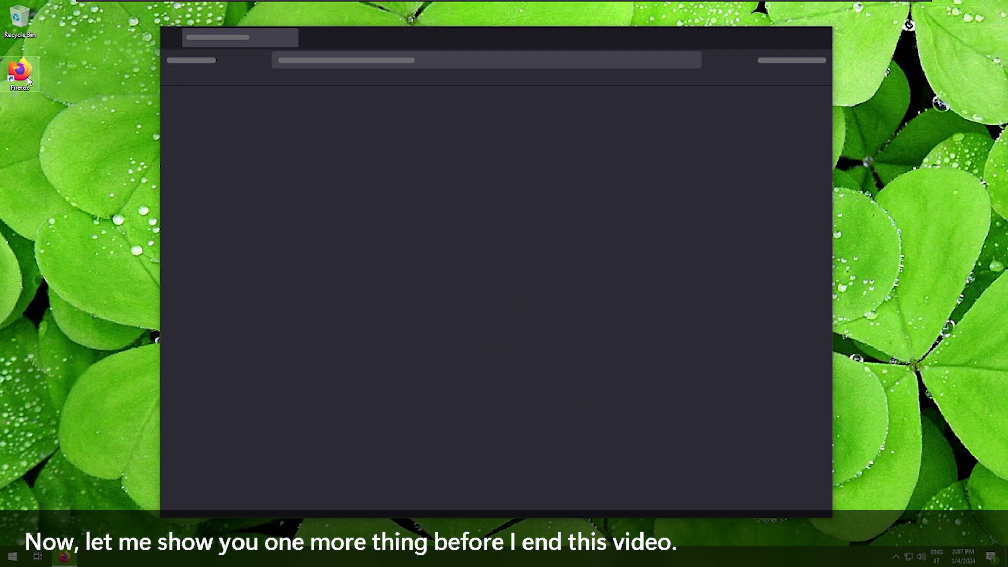
type("XPow")
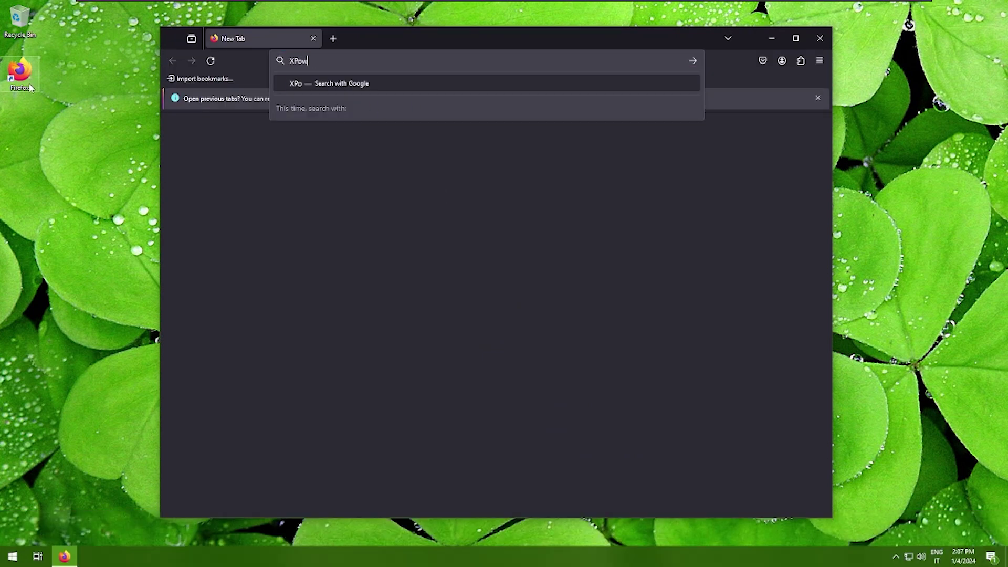
type("er7125")
key("Return")
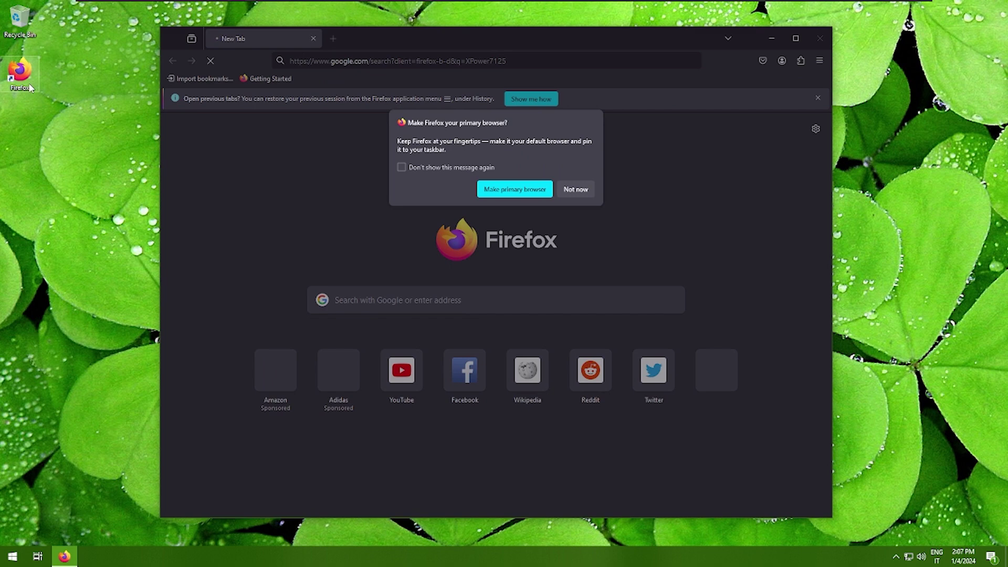
key("Escape")
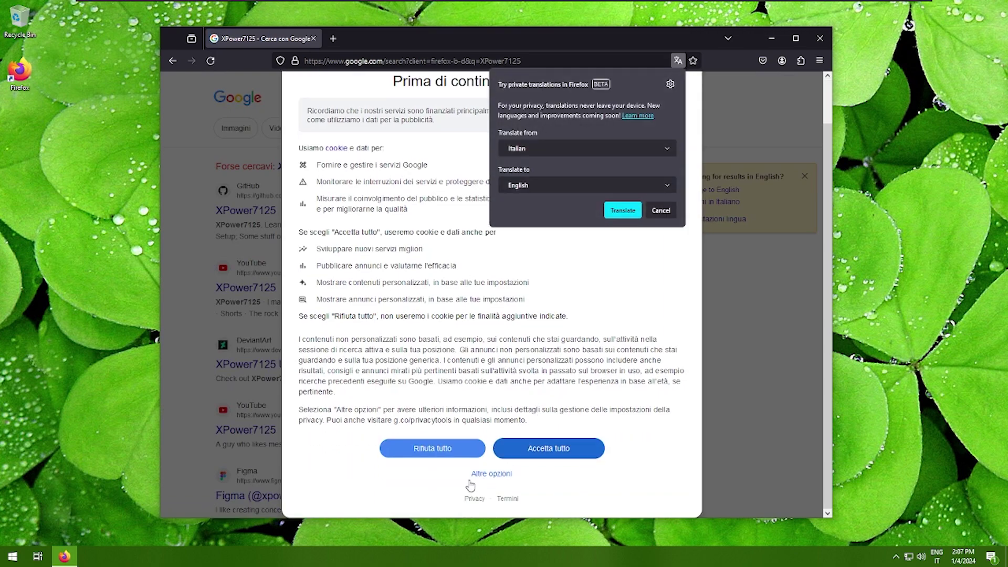
left_click(462, 449)
left_click(456, 452)
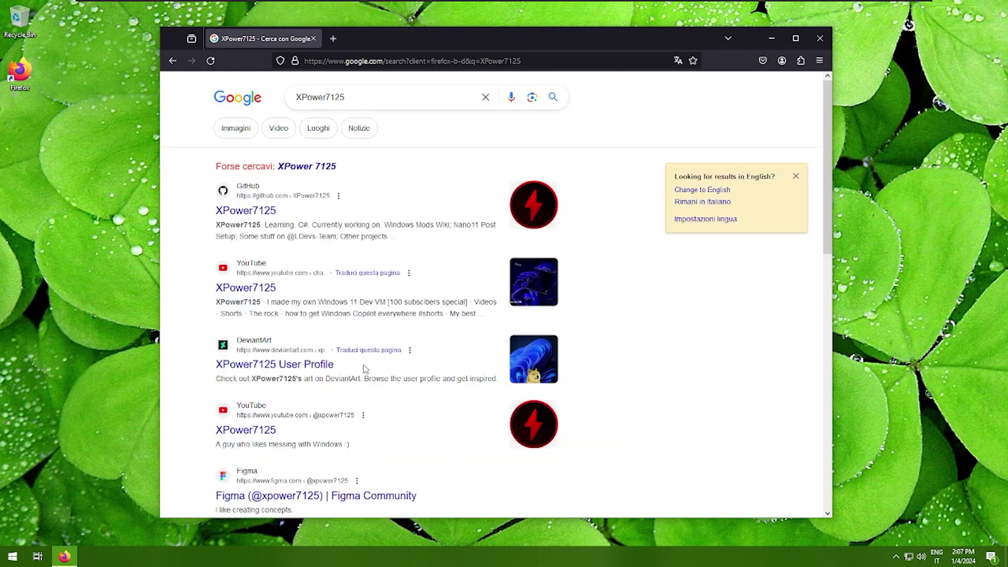
Open the XPower7125 YouTube channel from the search results and accept all of YouTube's cookies.
left_click(247, 290)
scroll(375, 319, "down", 2)
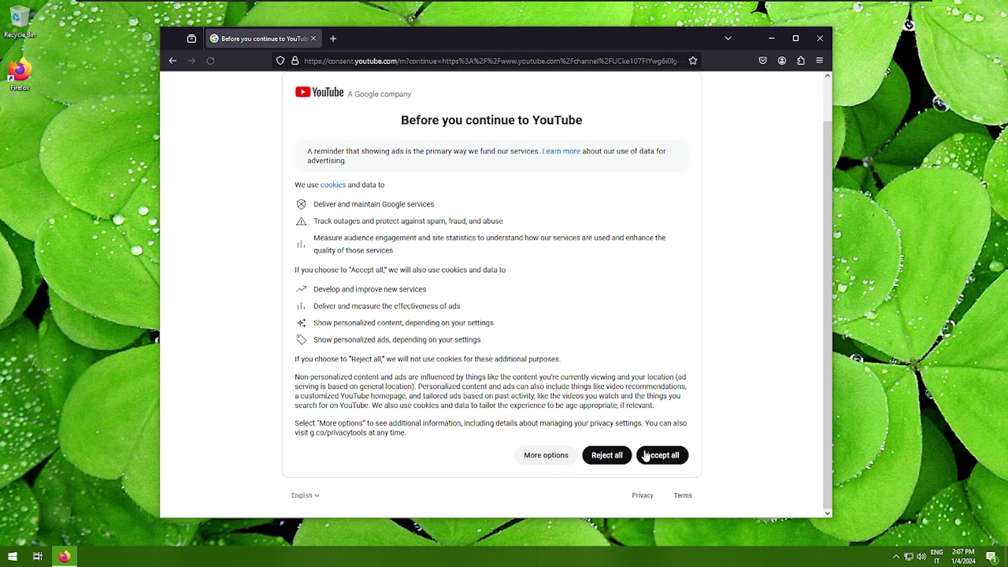
left_click(651, 455)
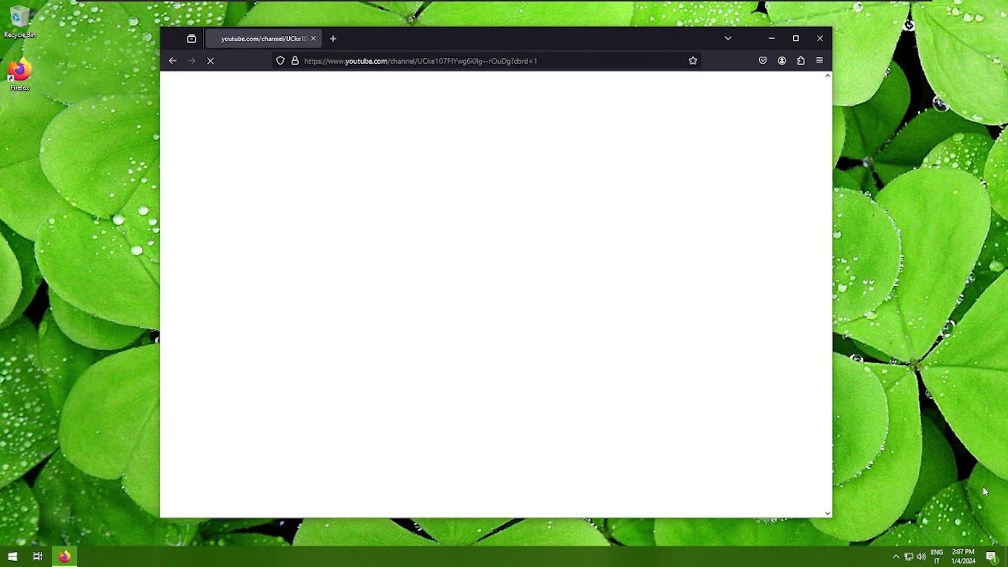
left_click(896, 557)
left_click(405, 41)
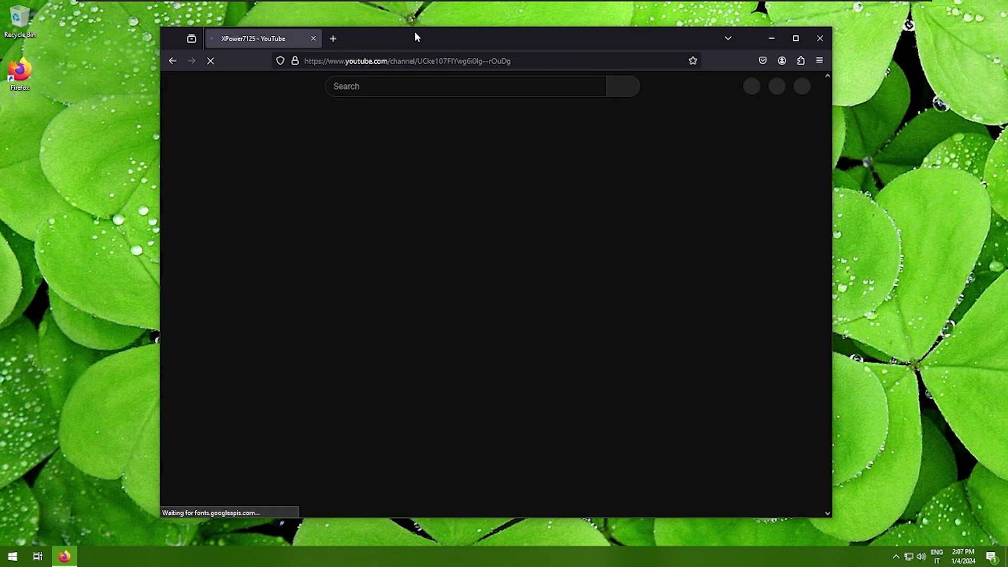
Play the channel's video "Windows 10 Black Edition got an update: did it improve?".
scroll(445, 317, "down", 2)
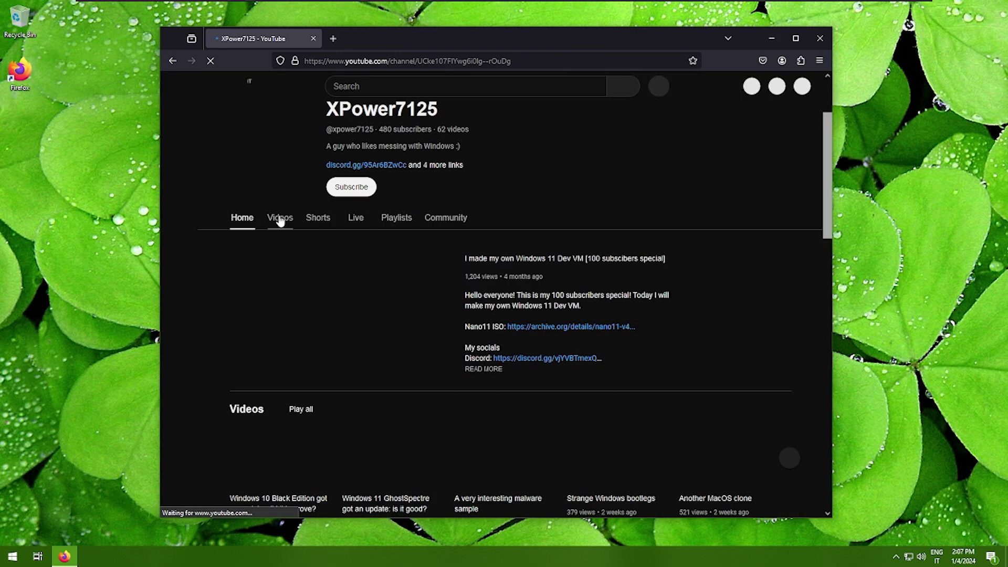
scroll(344, 209, "down", 2)
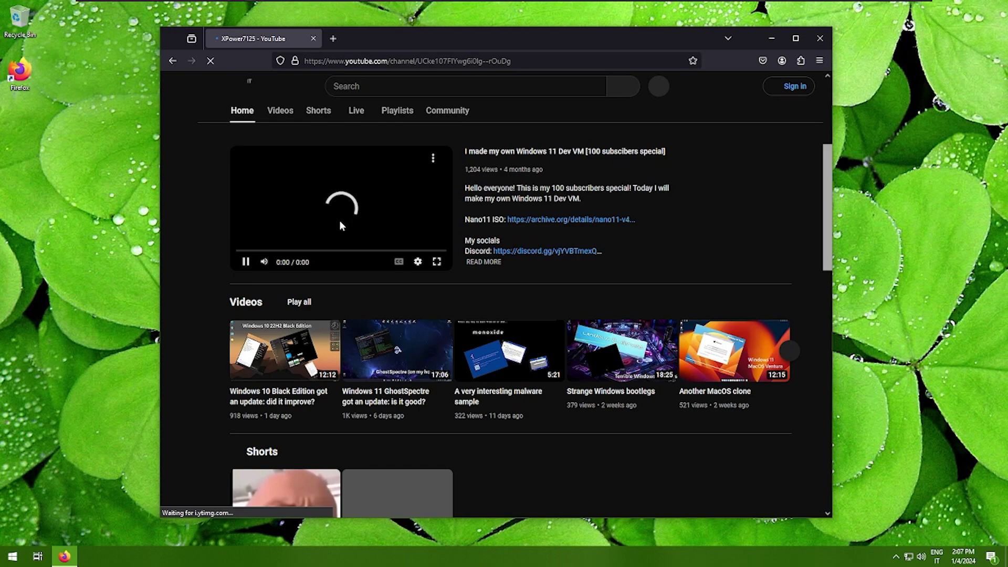
scroll(340, 224, "up", 1)
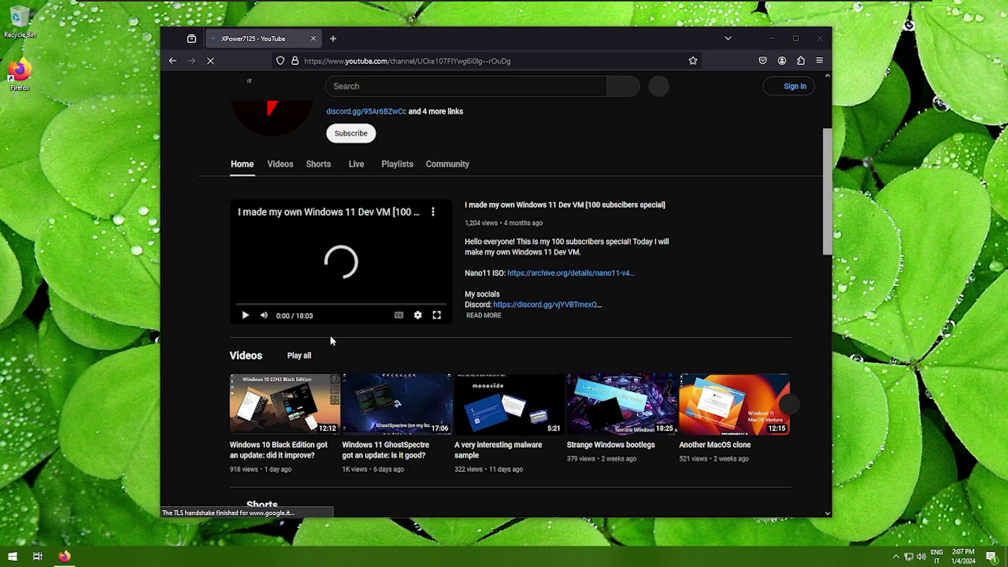
left_click(328, 211)
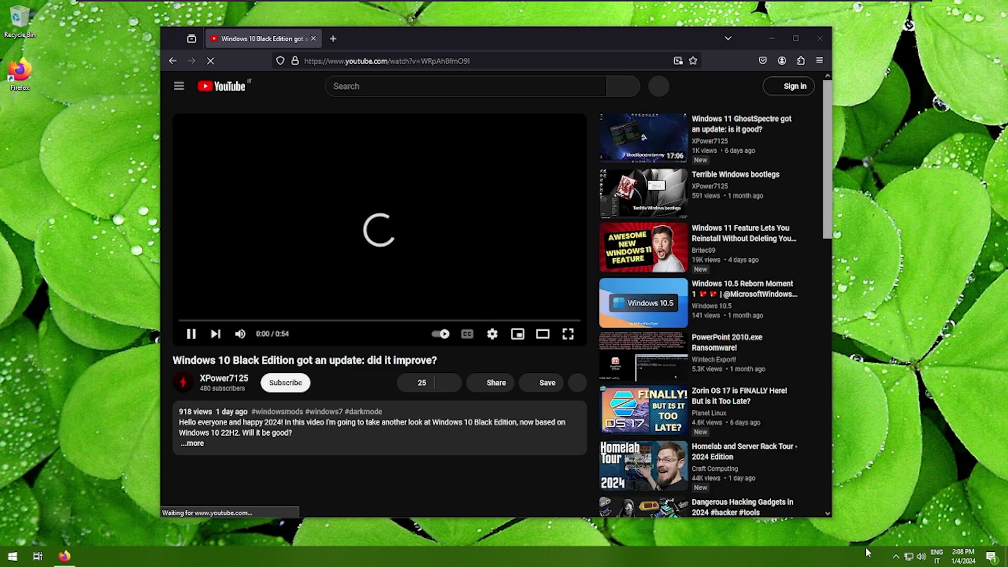
left_click(430, 215)
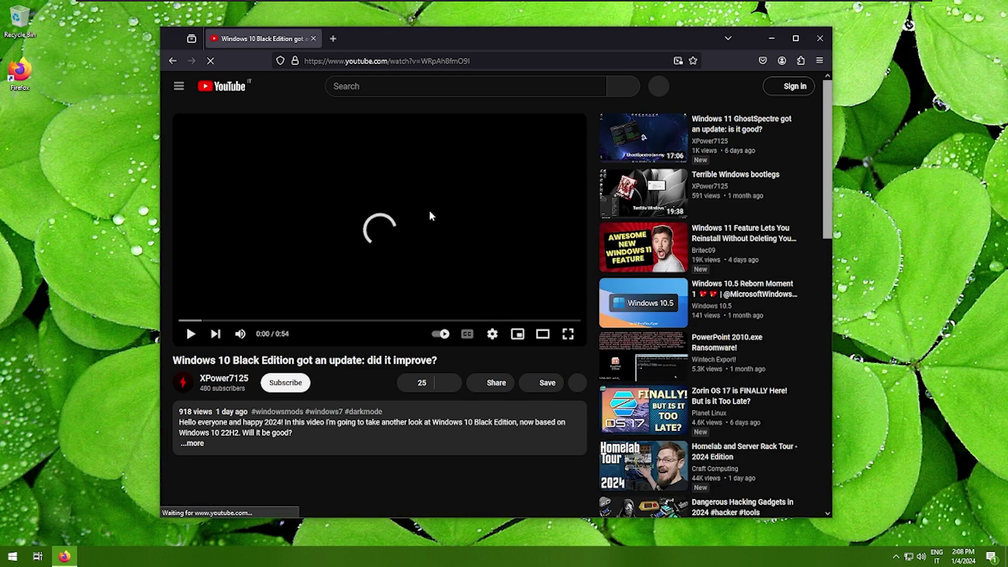
left_click(563, 324)
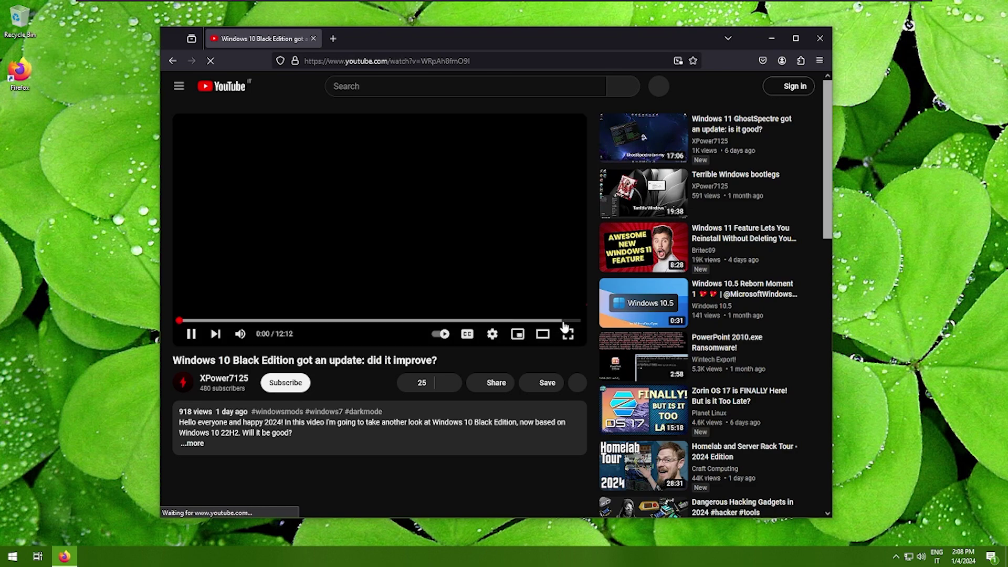
Move the media flyout icon from the hidden tray icons onto the taskbar, view its playback controls, and close Firefox.
left_click(896, 557)
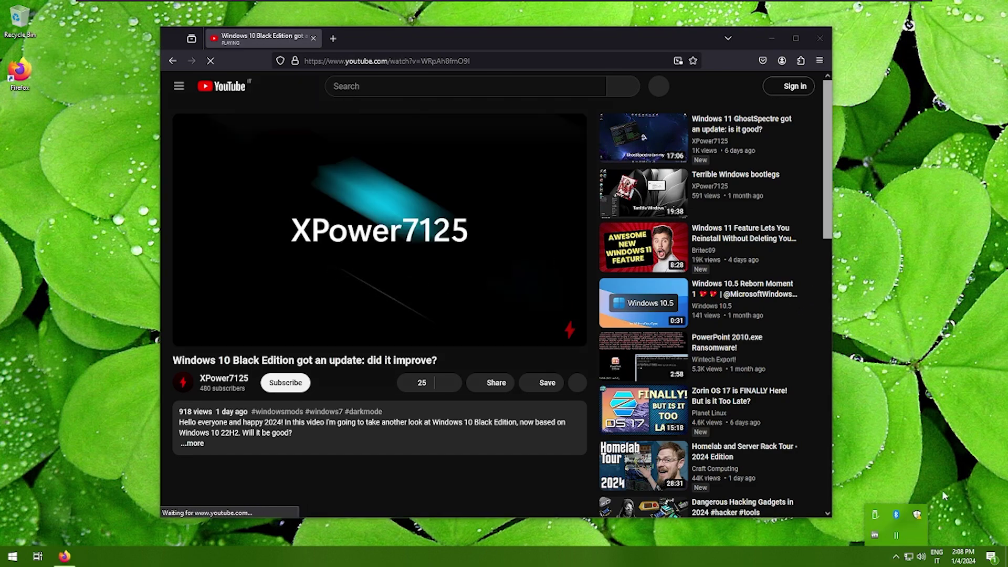
left_click_drag(897, 535, 896, 557)
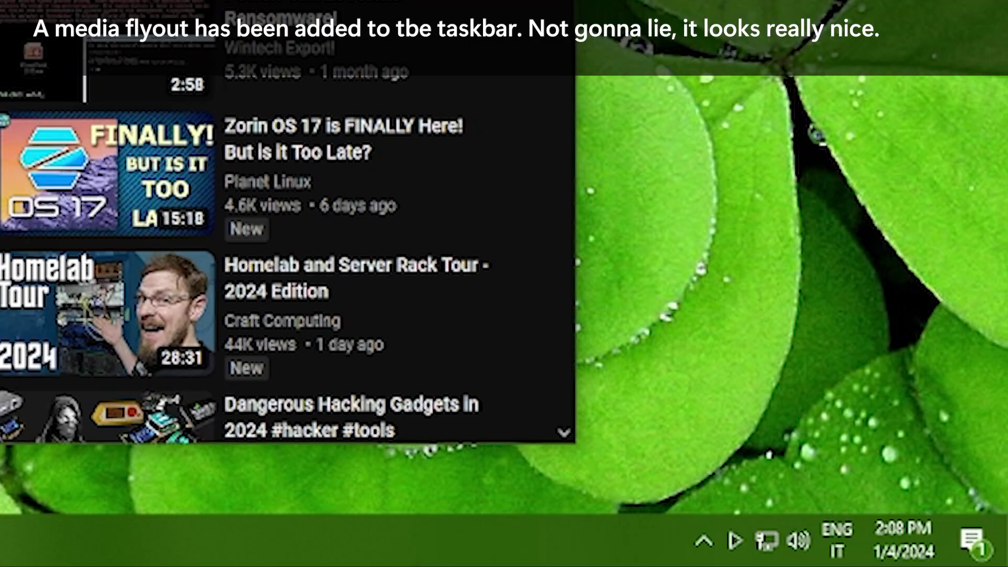
left_click(741, 536)
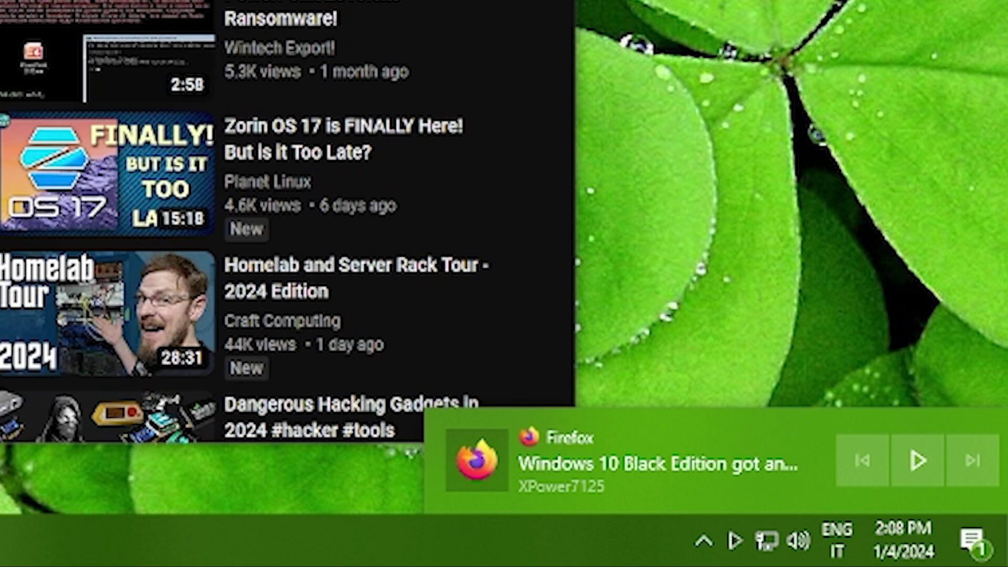
key("alt+F4")
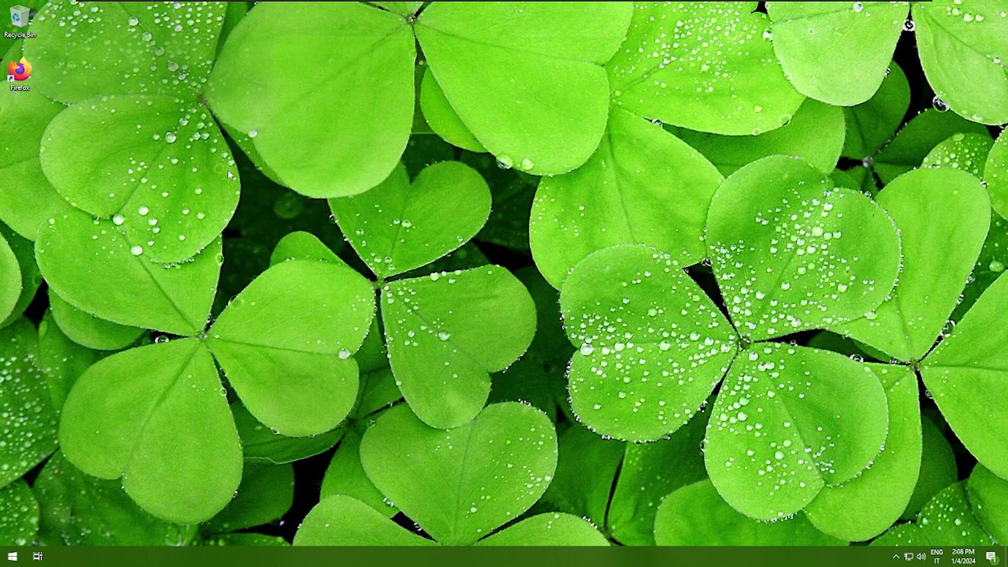
Run winver to check the Windows version and edition, and close the About Windows dialog.
key("super+r")
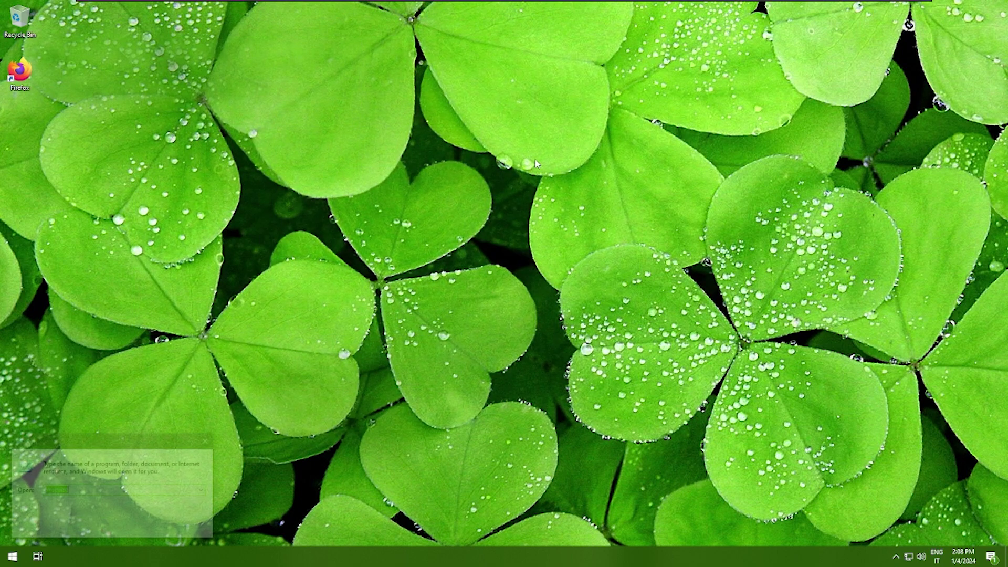
type("winver")
key("Return")
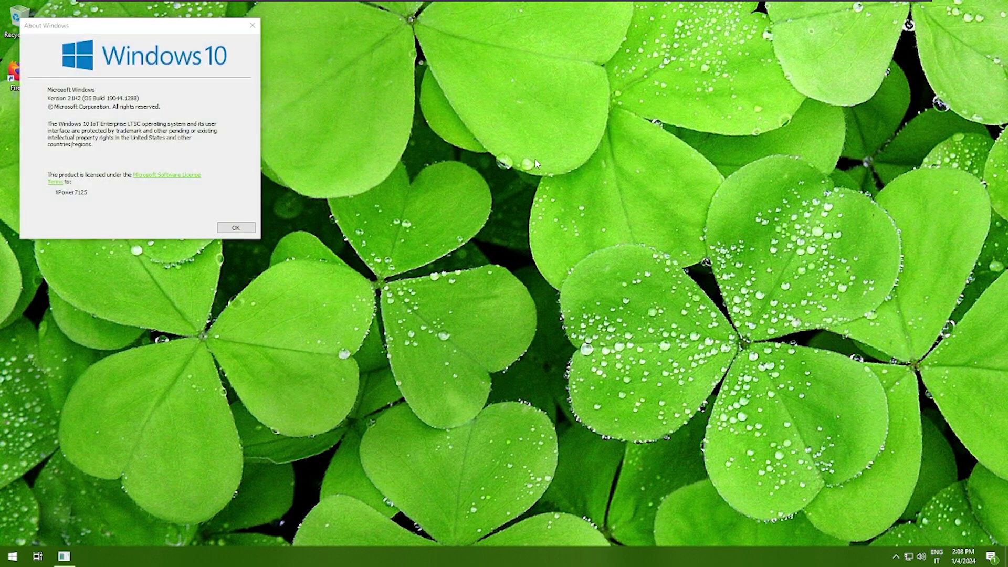
key("super")
key("Escape")
key("Escape")
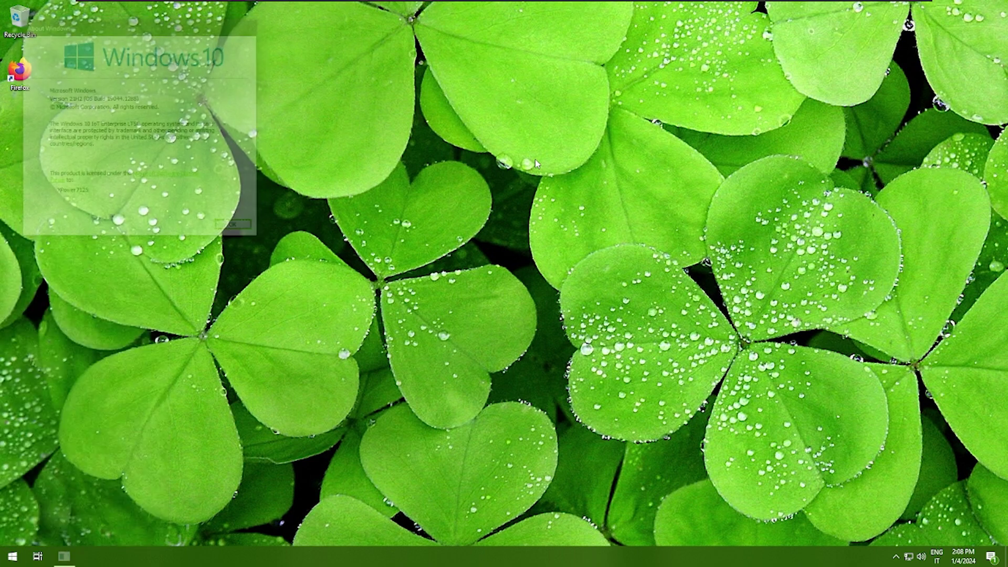
Shut down Windows from the desktop.
key("alt+F4")
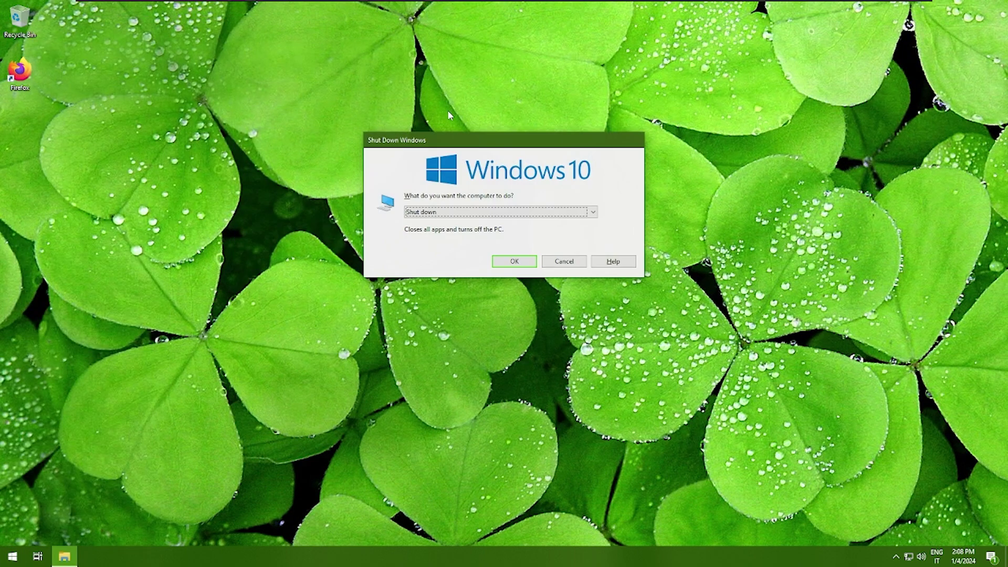
key("Return")
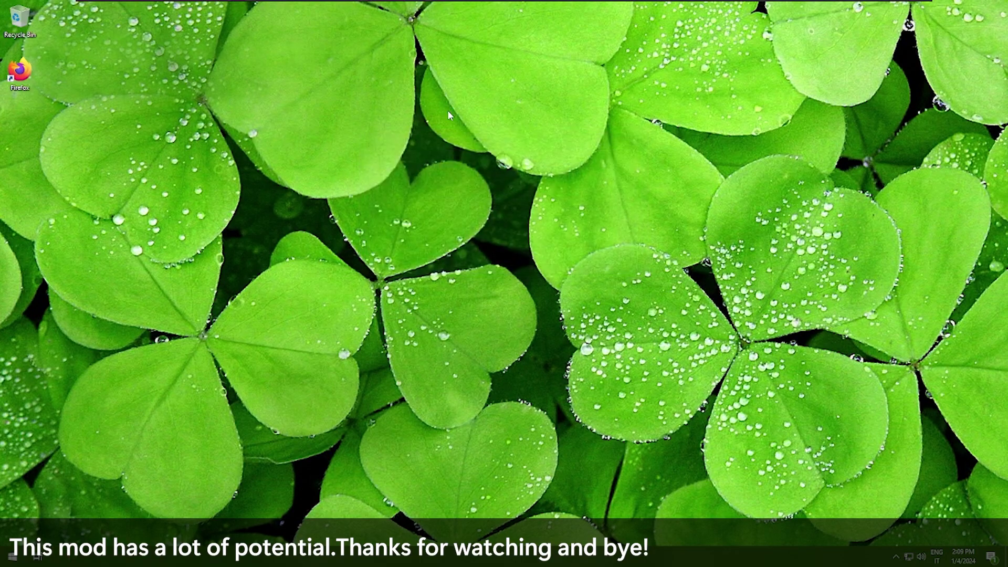